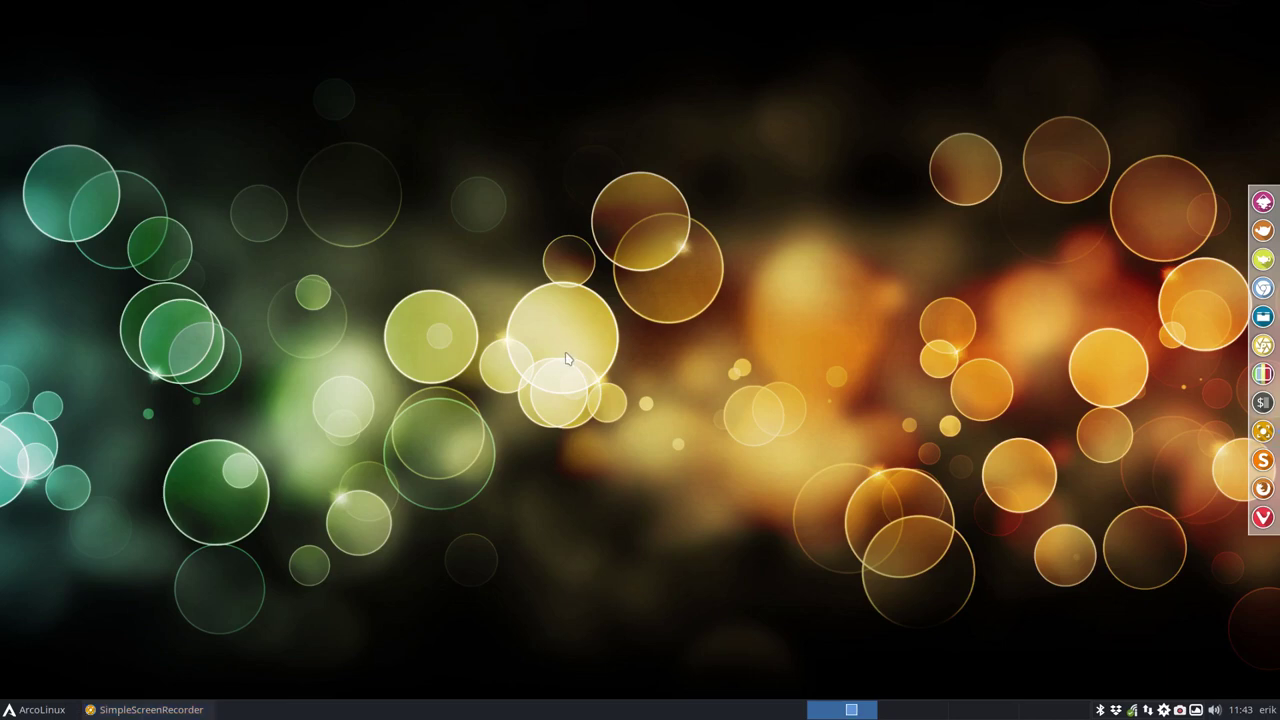
# Launch a Termite terminal showing the neofetch system-info banner.
pyautogui.hotkey('ctrl', 'alt', 'Return')
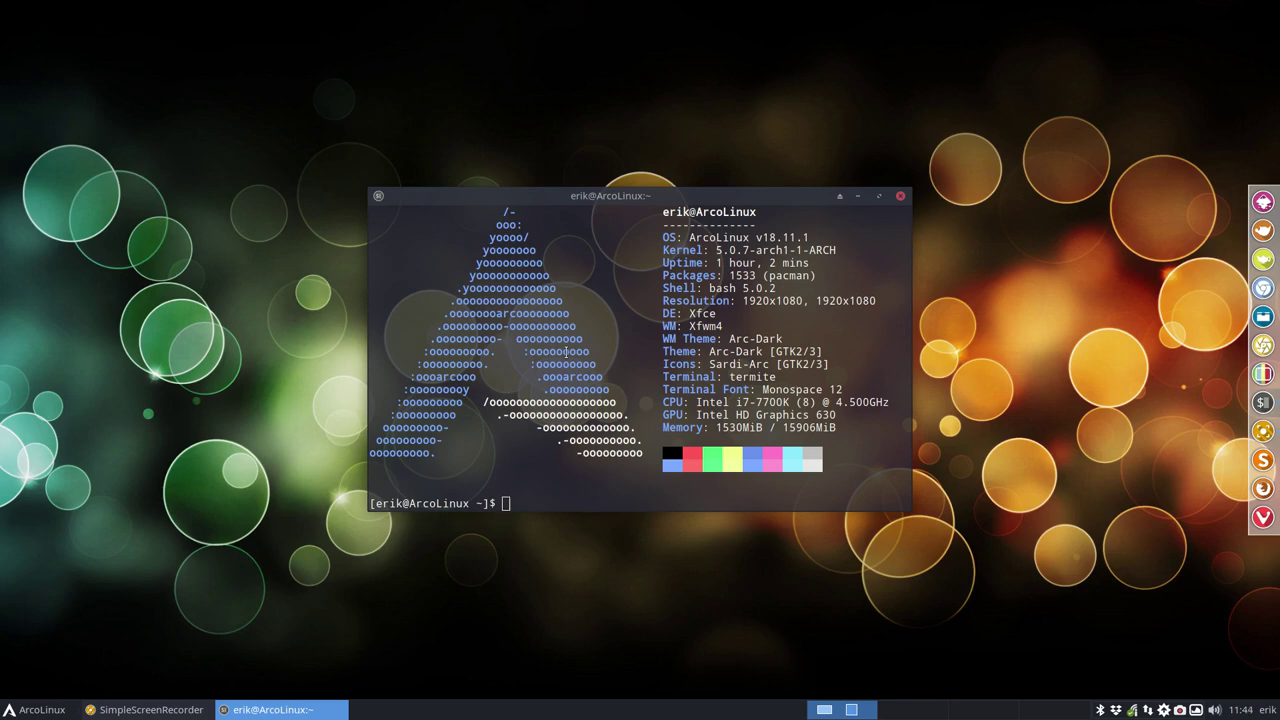
# Search 'tor browser' in a new Chromium window and open the Tor Project download page.
pyautogui.hotkey('ctrl', 'alt', 'g')
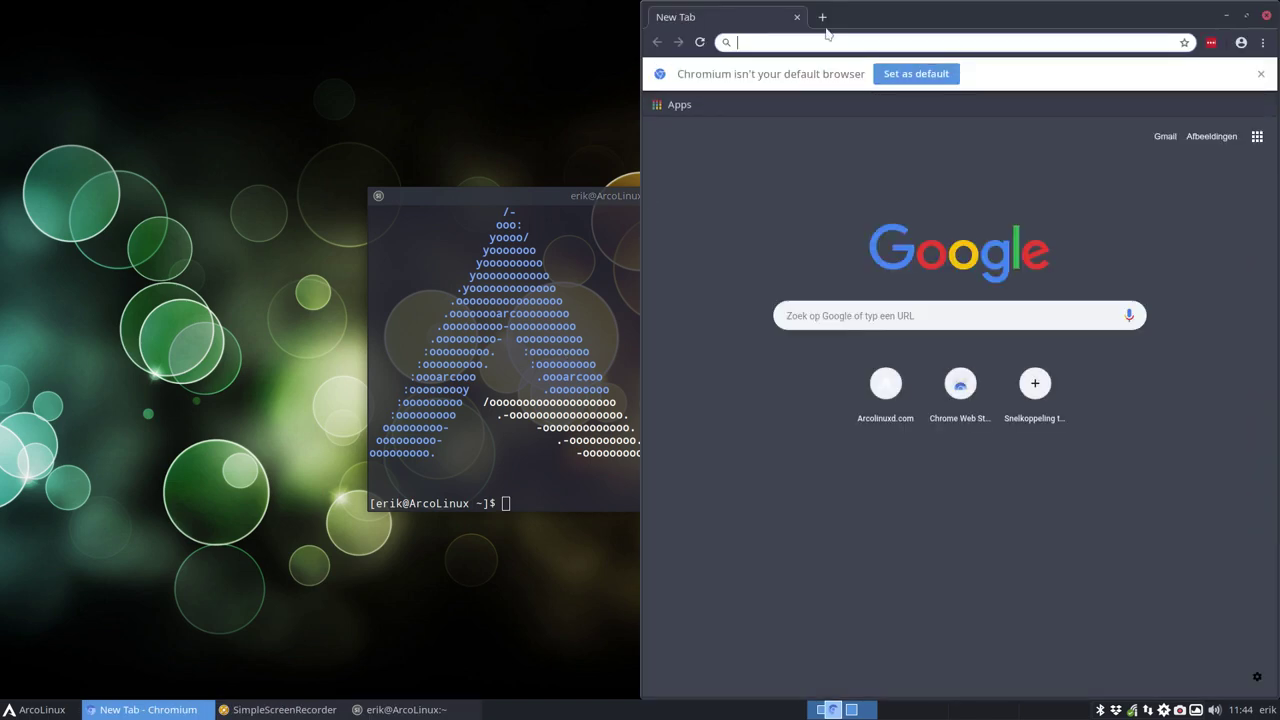
pyautogui.write('tor b')
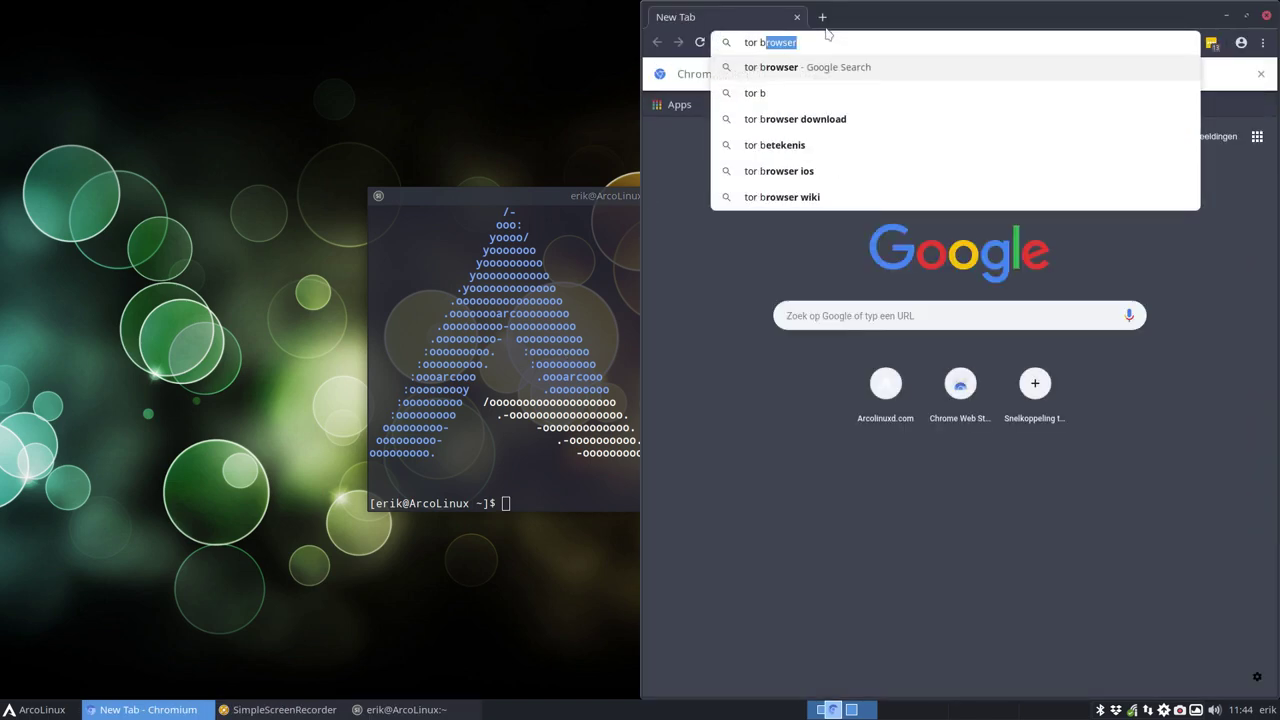
pyautogui.press('Return')
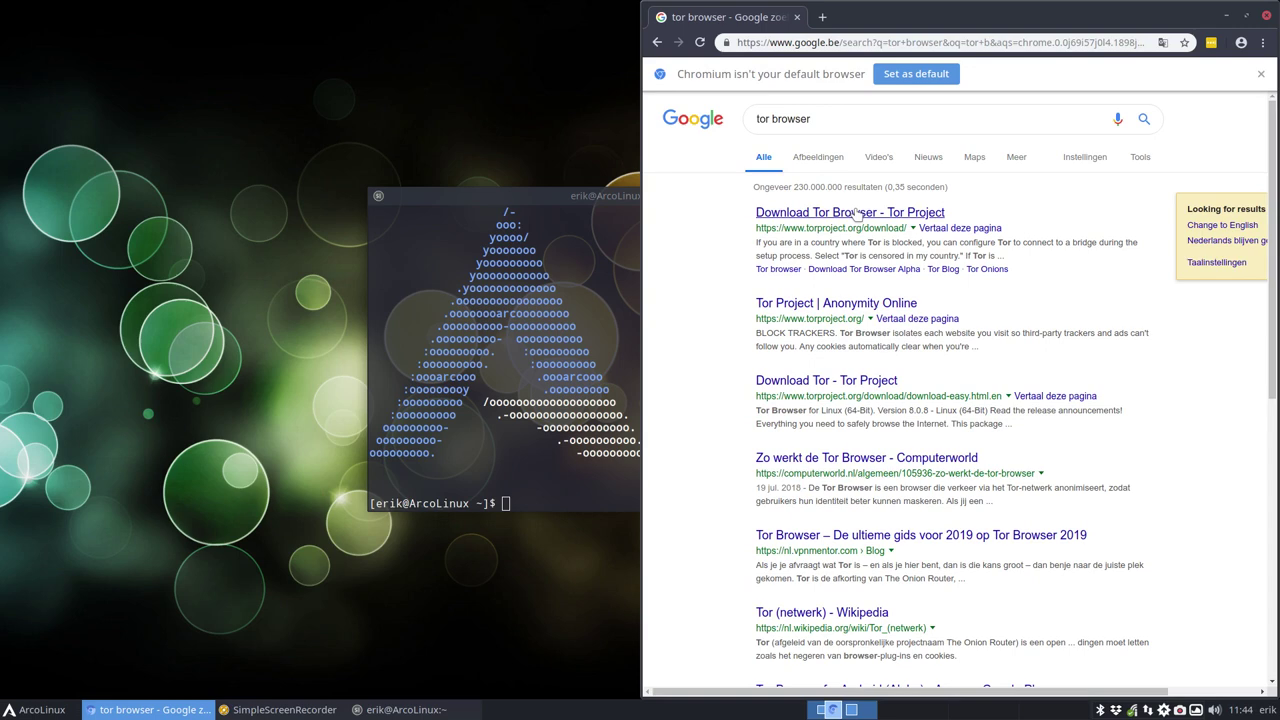
pyautogui.click(857, 213)
# Maximize Chromium and scroll through the Tor Browser download options for each platform.
pyautogui.hotkey('alt', 'F10')
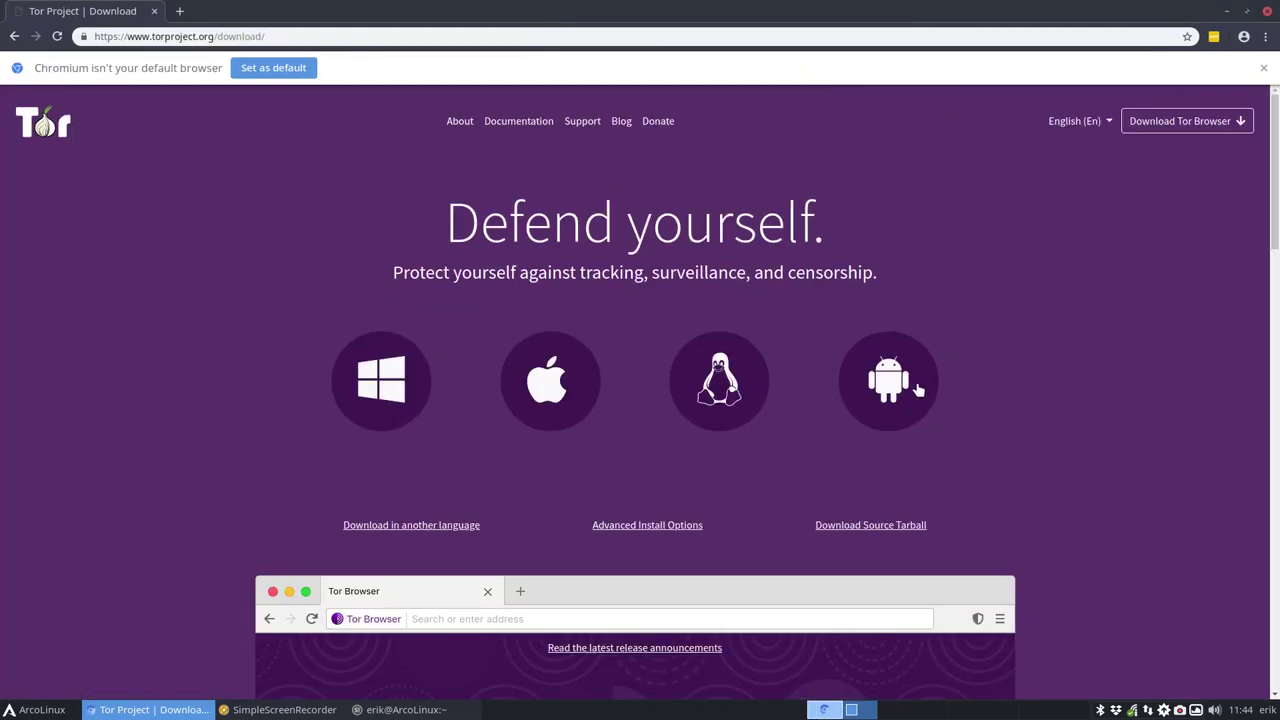
pyautogui.scroll(-4, 197, 426)
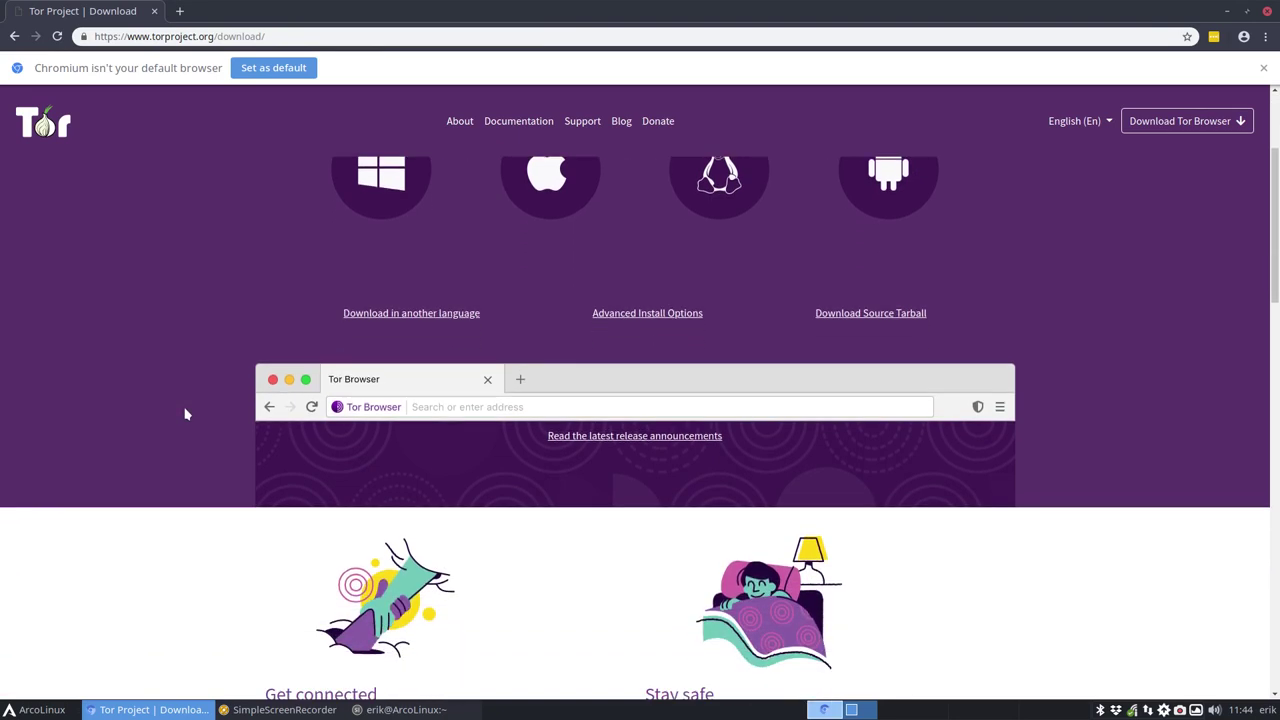
pyautogui.scroll(-8, 185, 413)
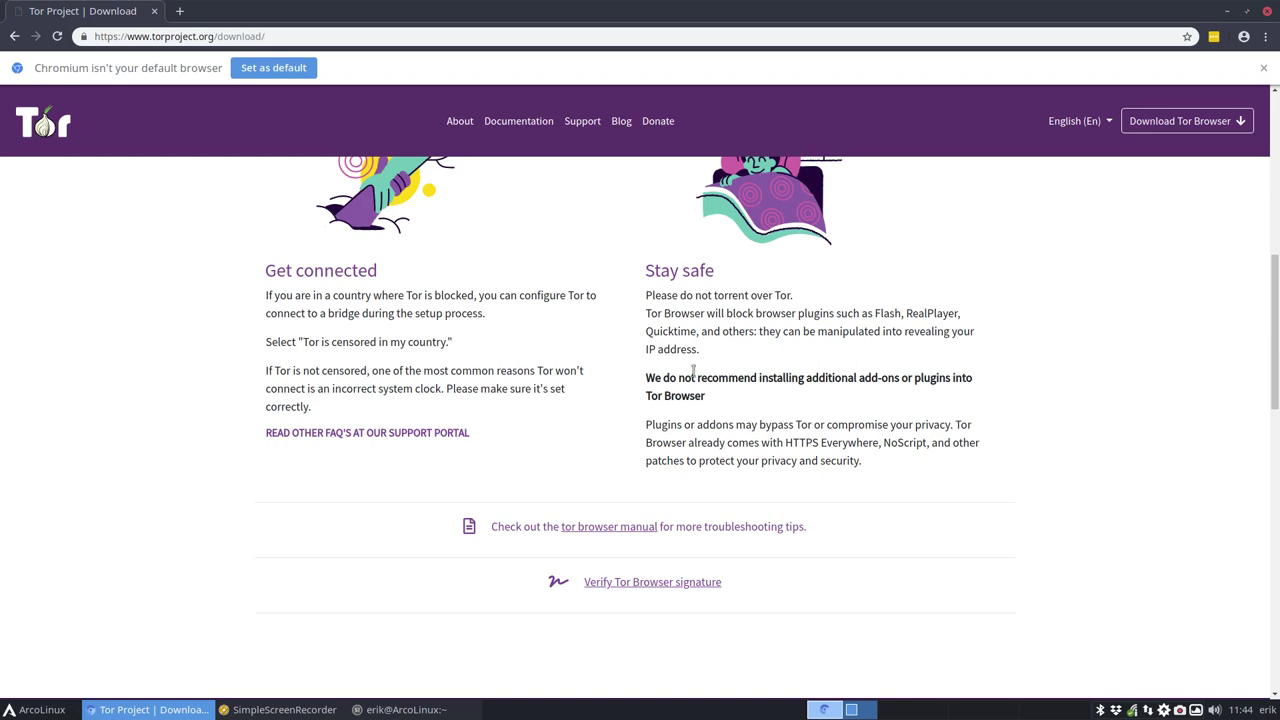
pyautogui.scroll(-1, 693, 370)
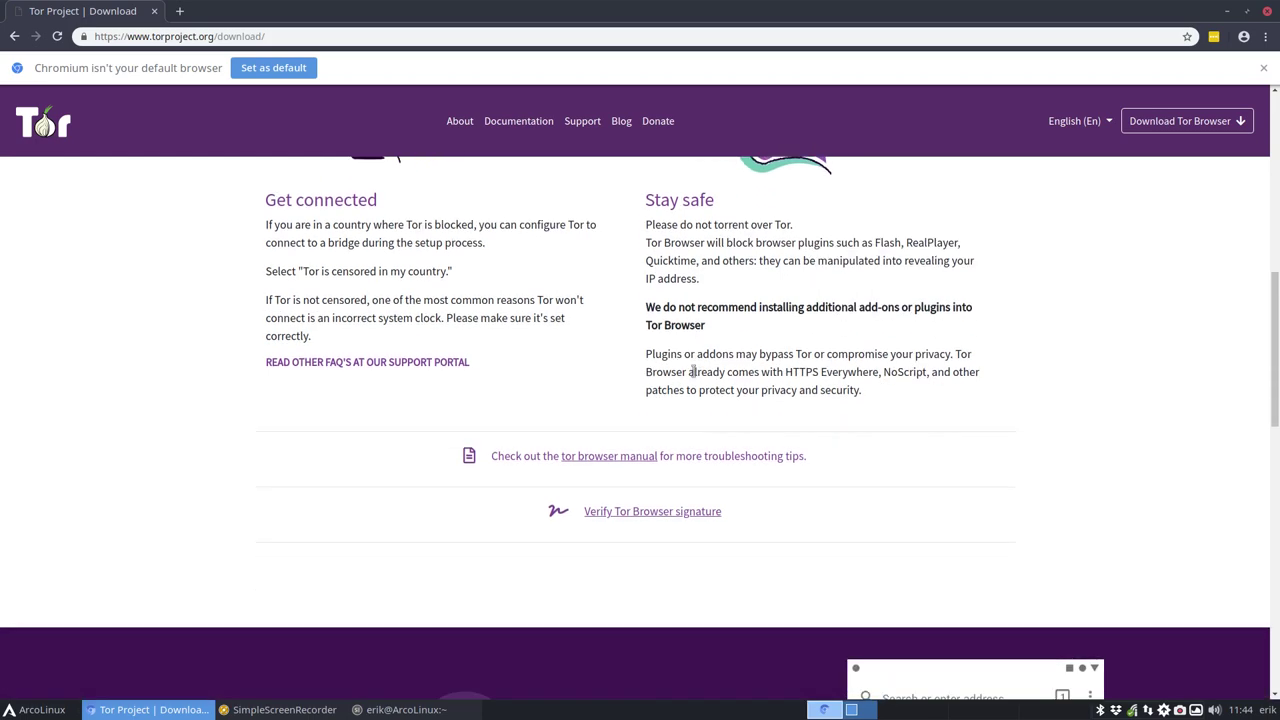
pyautogui.scroll(-4, 691, 369)
pyautogui.scroll(1, 691, 374)
pyautogui.scroll(-7, 694, 374)
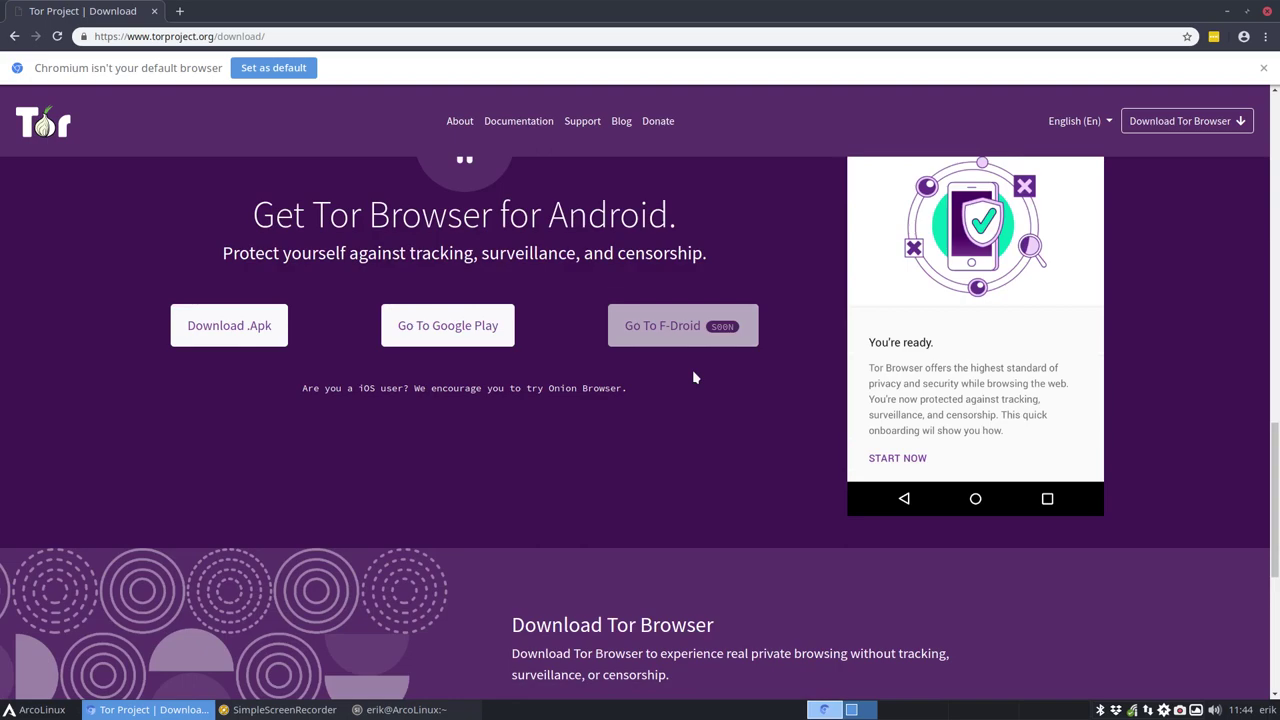
pyautogui.scroll(-1, 694, 374)
pyautogui.scroll(-2, 694, 371)
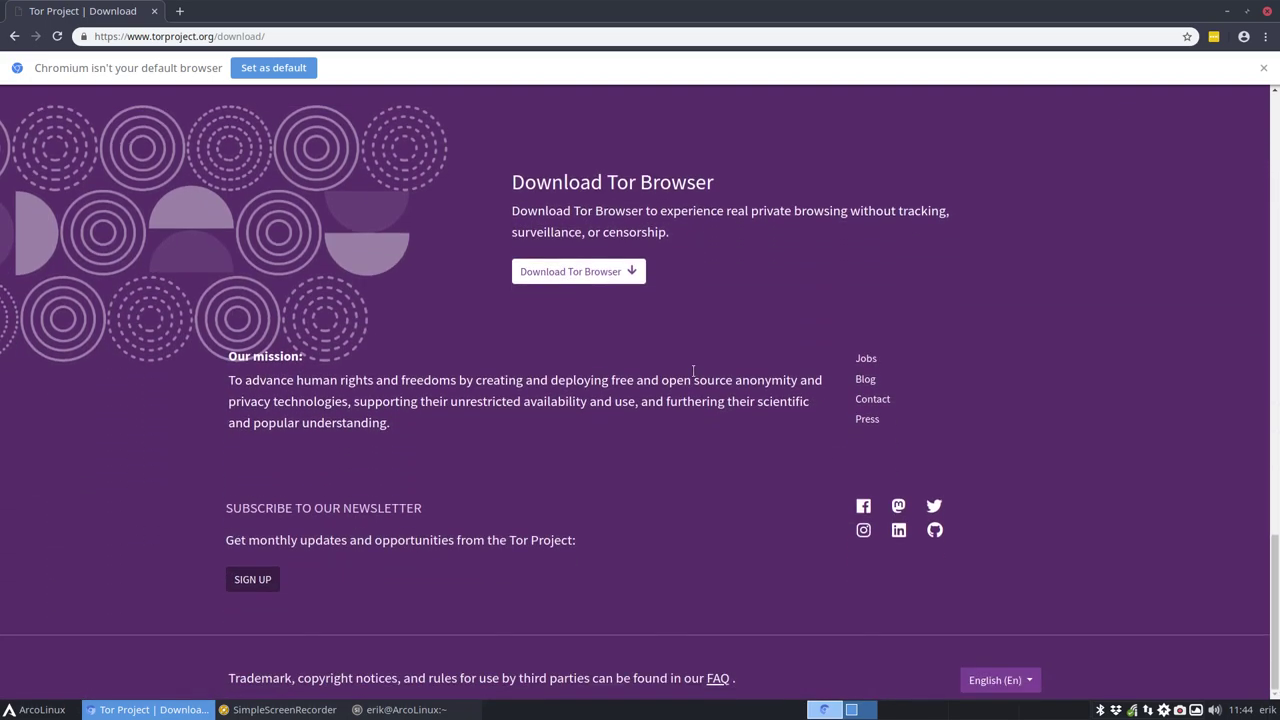
pyautogui.scroll(20, 693, 370)
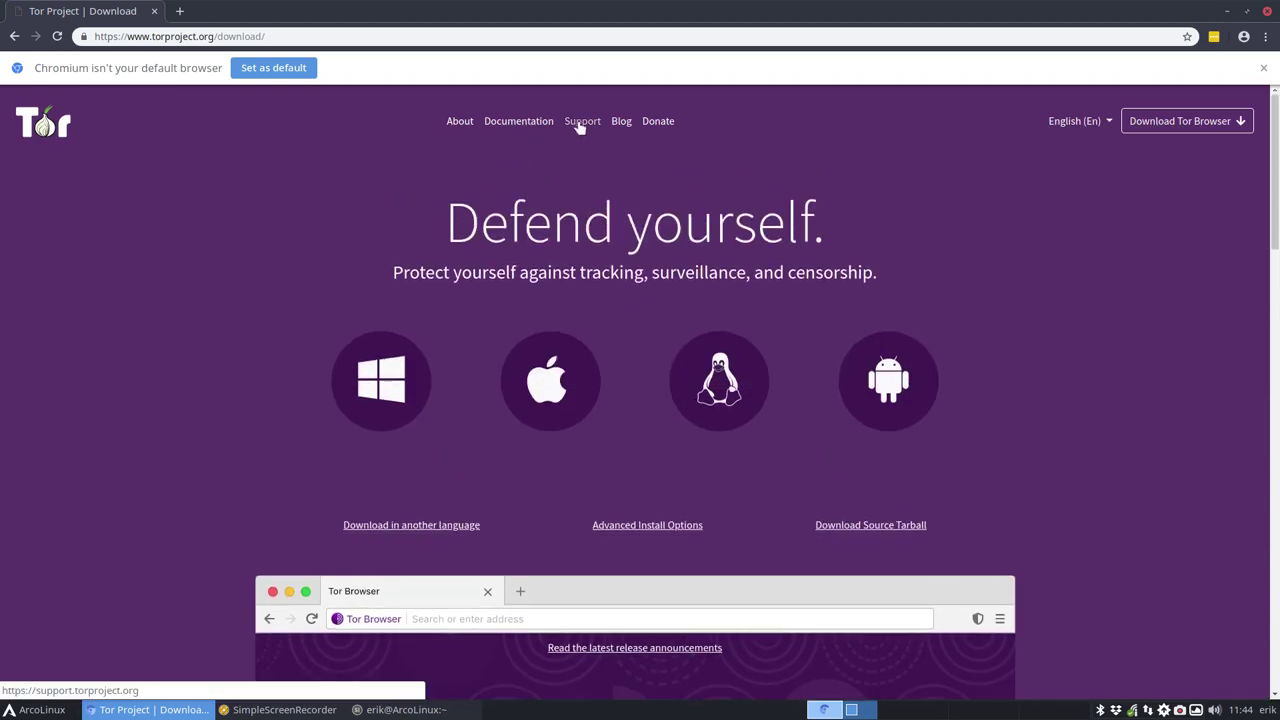
# Close Chromium, then run and abort the too-broad 'yay t' package search.
pyautogui.click(1267, 12)
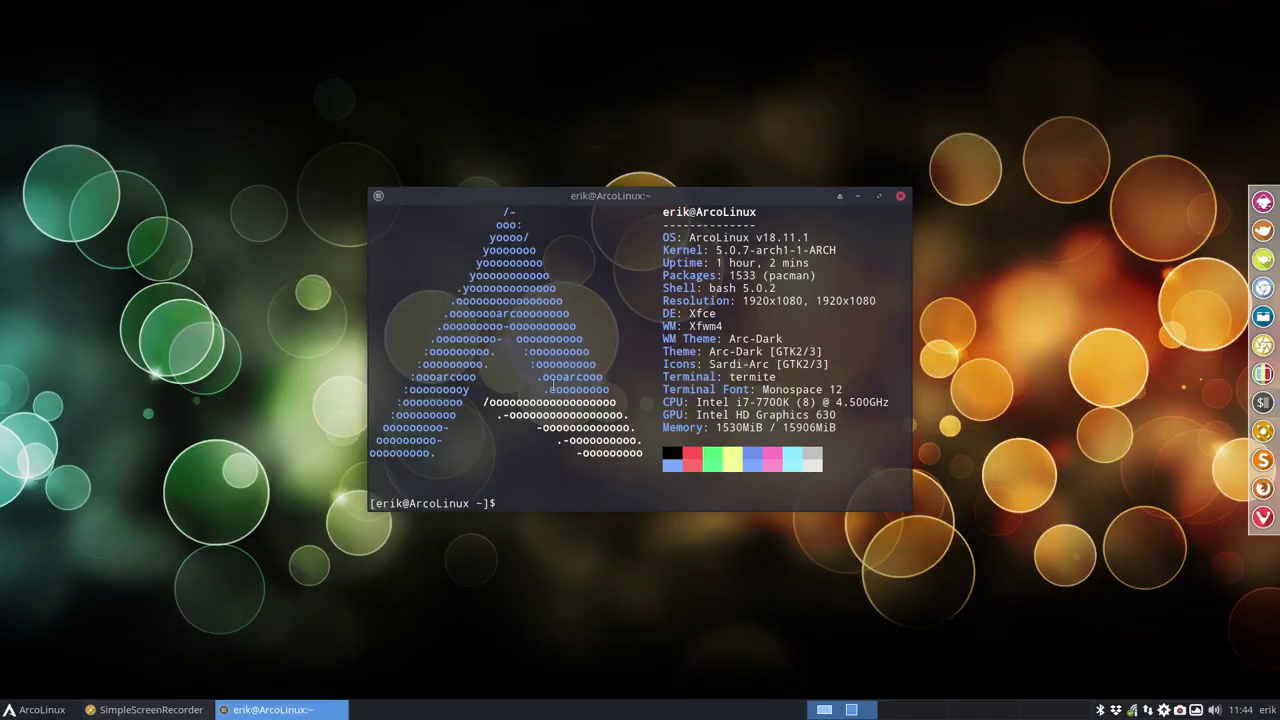
pyautogui.write('yay to')
pyautogui.press('Return')
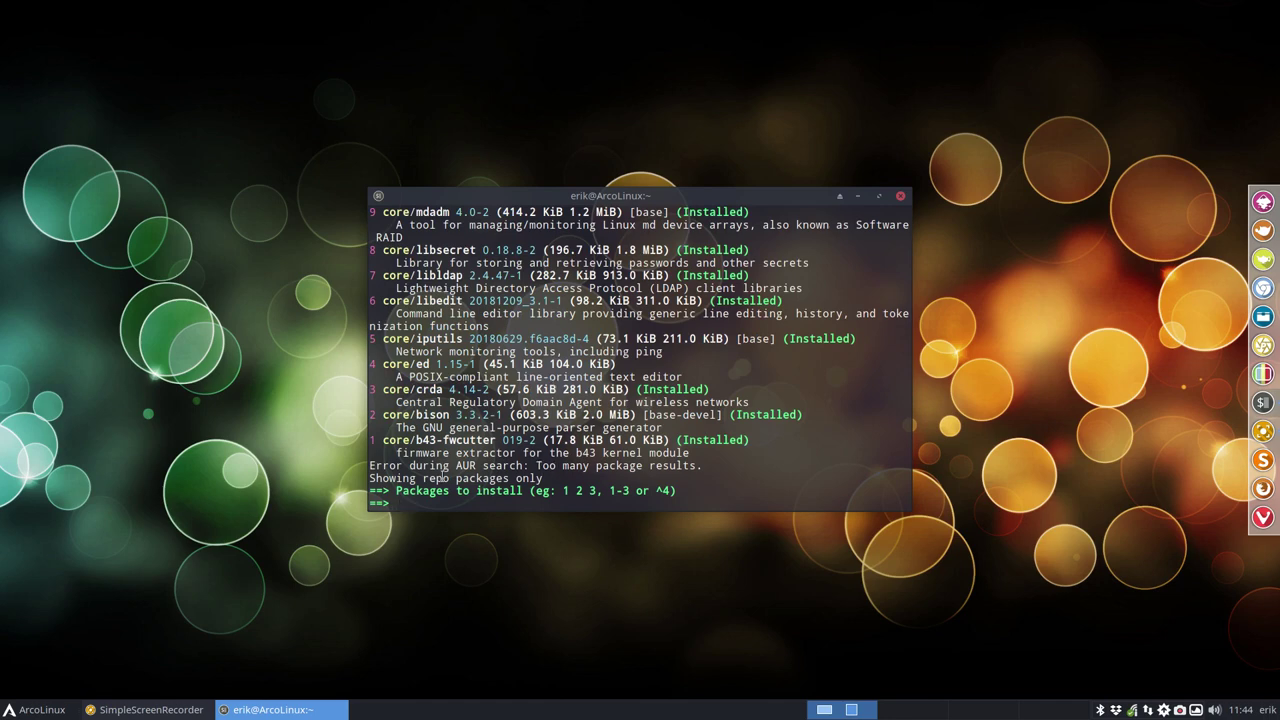
pyautogui.moveTo(456, 466); pyautogui.dragTo(371, 468)
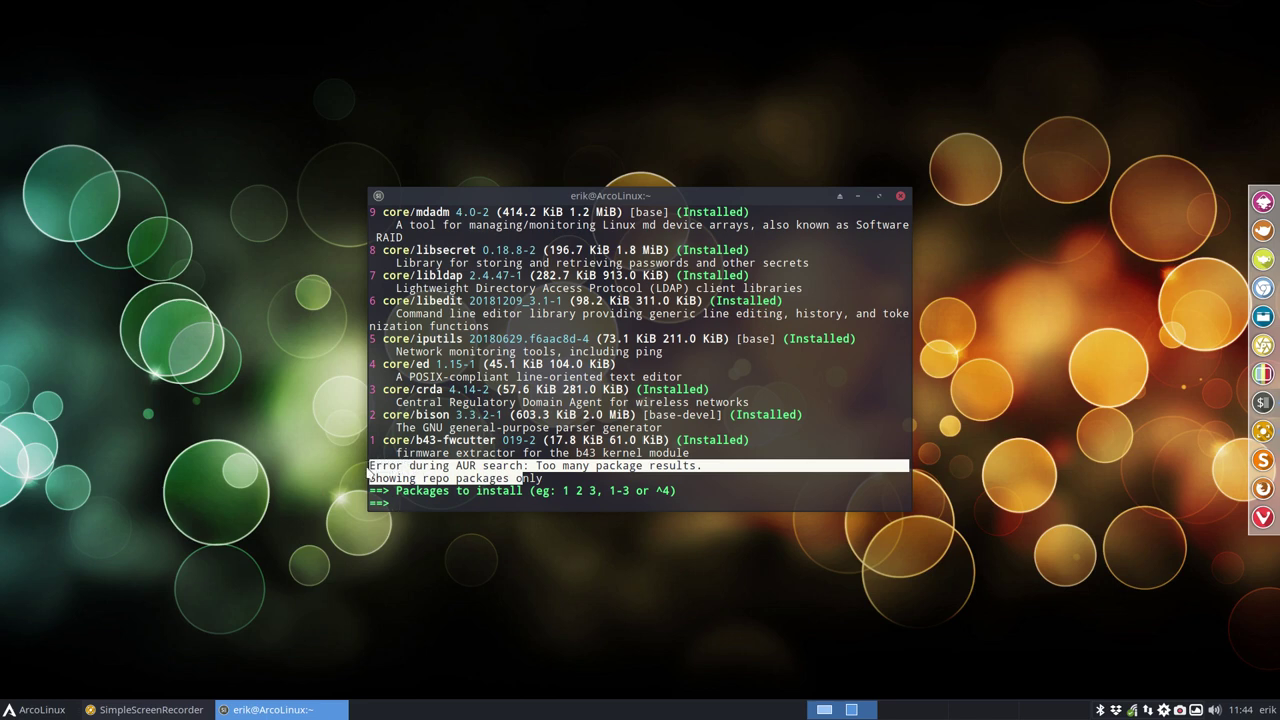
pyautogui.click(516, 468)
pyautogui.hotkey('ctrl', 'c')
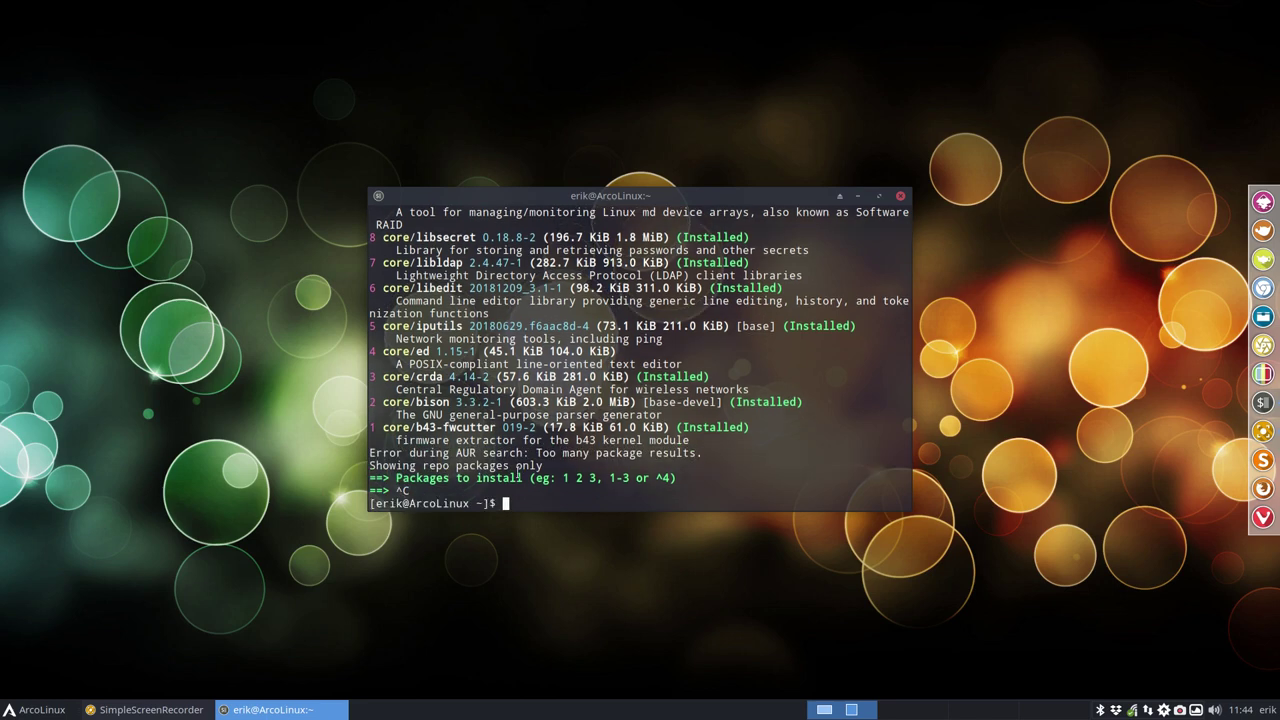
# Run 'yay tor browser' to list the matching tor-browser packages.
pyautogui.write('yay tor broser')
pyautogui.press('BackSpace')
pyautogui.press('BackSpace')
pyautogui.press('BackSpace')
pyautogui.write('wser')
pyautogui.press('Return')
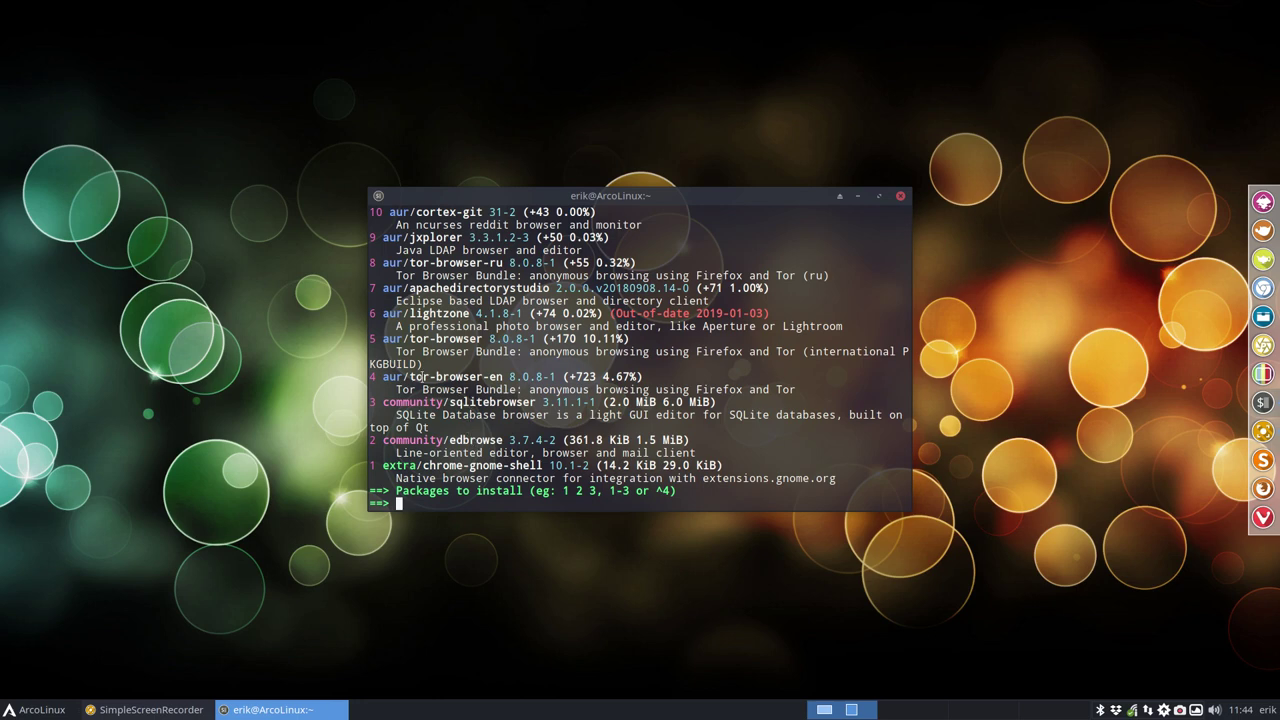
pyautogui.moveTo(409, 377); pyautogui.dragTo(502, 377)
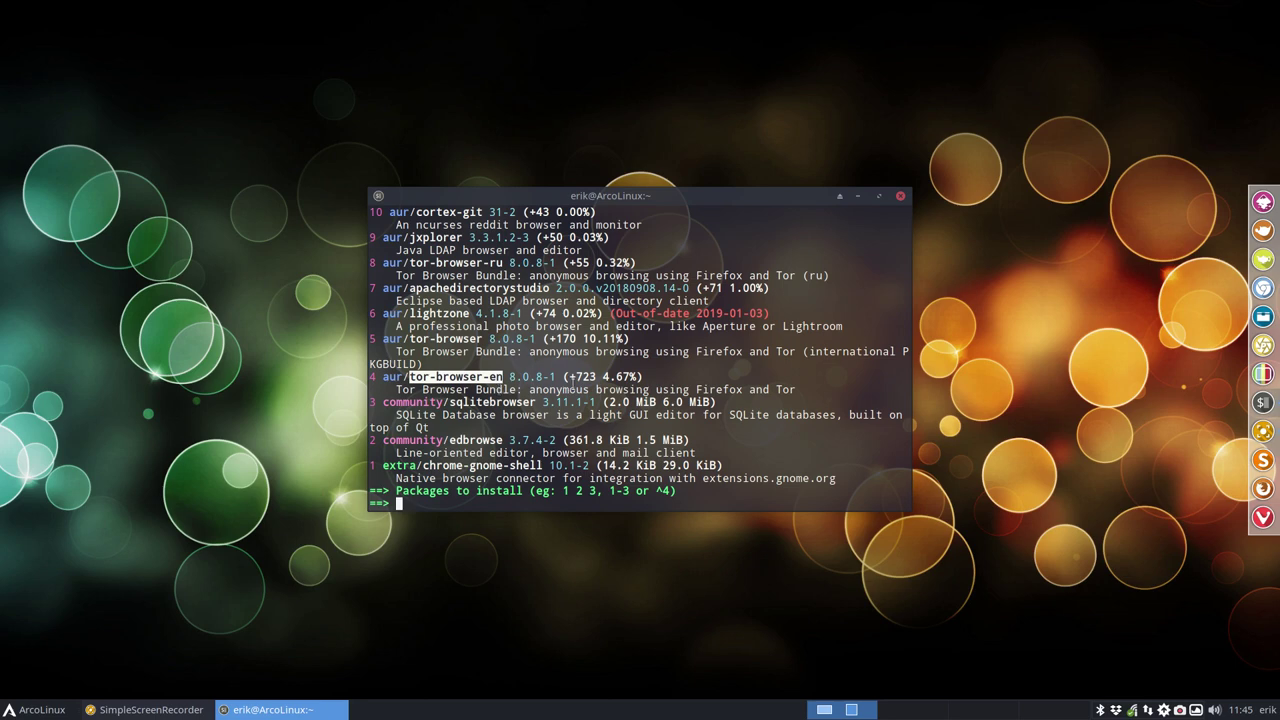
pyautogui.click(575, 378)
pyautogui.doubleClick(577, 377)
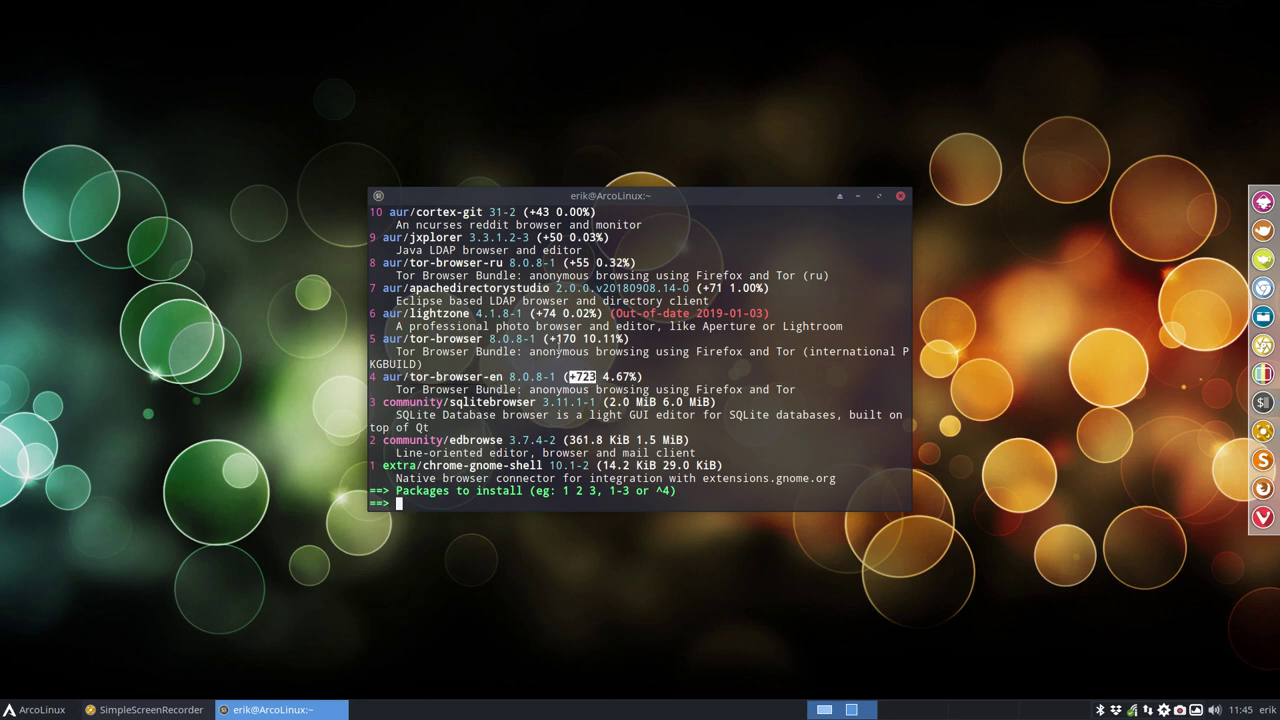
pyautogui.doubleClick(560, 339)
pyautogui.moveTo(695, 351); pyautogui.dragTo(801, 351)
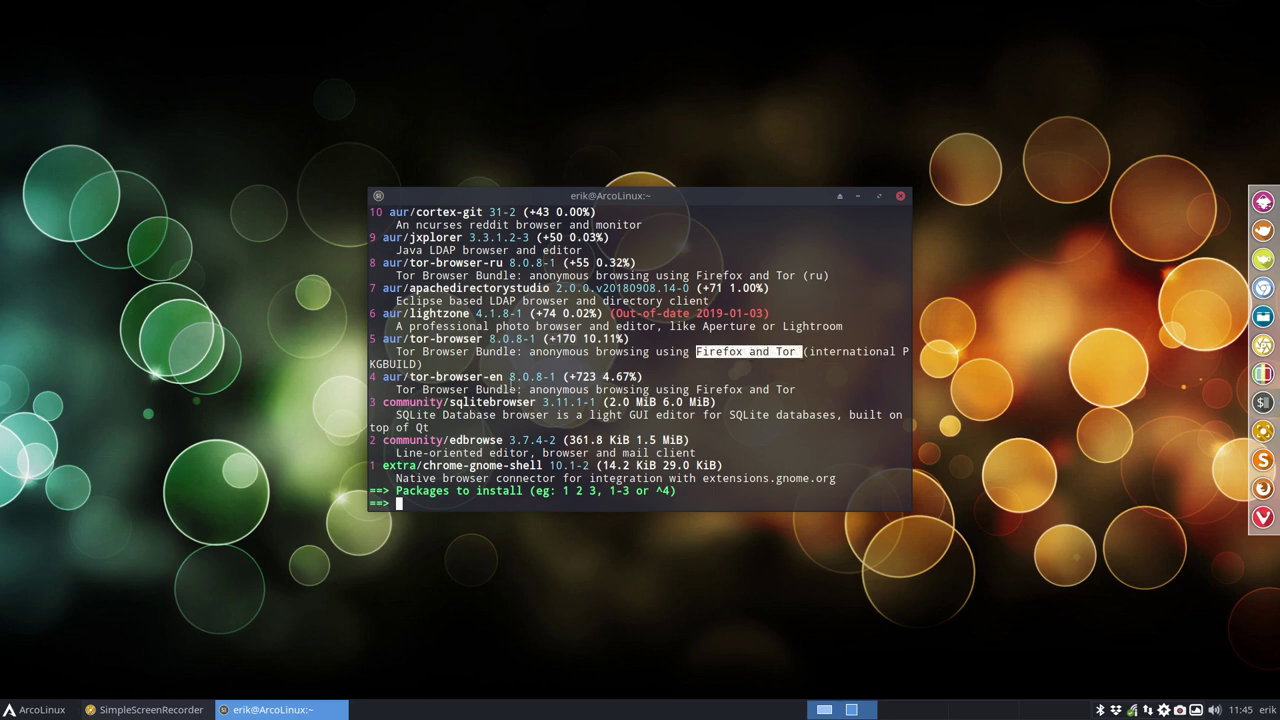
pyautogui.click(399, 365)
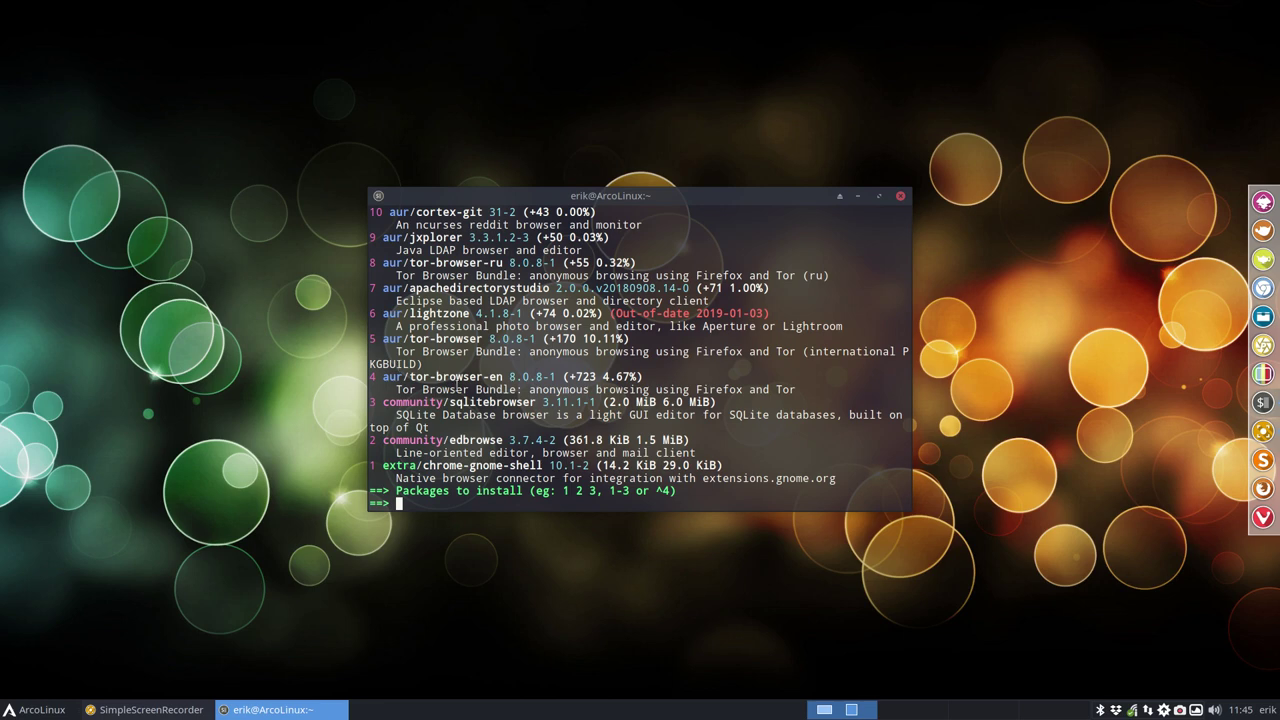
pyautogui.moveTo(474, 264); pyautogui.dragTo(508, 264)
pyautogui.scroll(3, 452, 296)
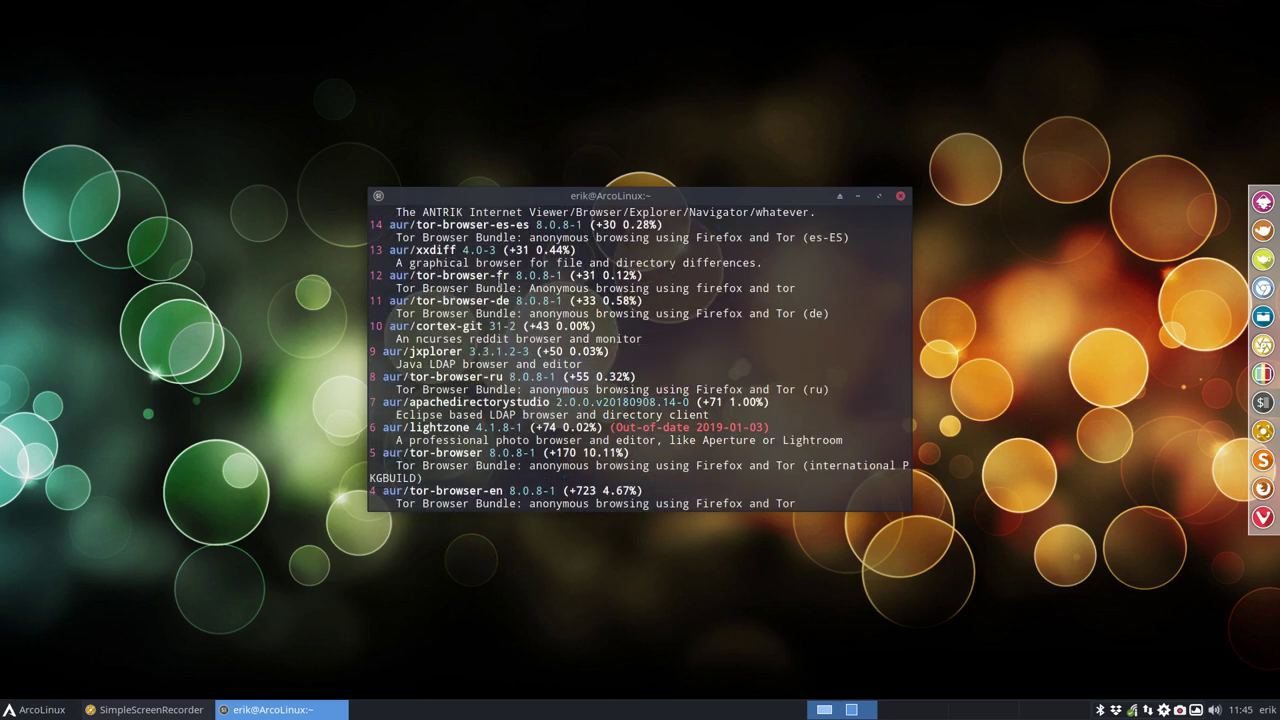
pyautogui.moveTo(497, 276); pyautogui.dragTo(517, 289)
pyautogui.scroll(2, 500, 300)
pyautogui.scroll(7, 500, 300)
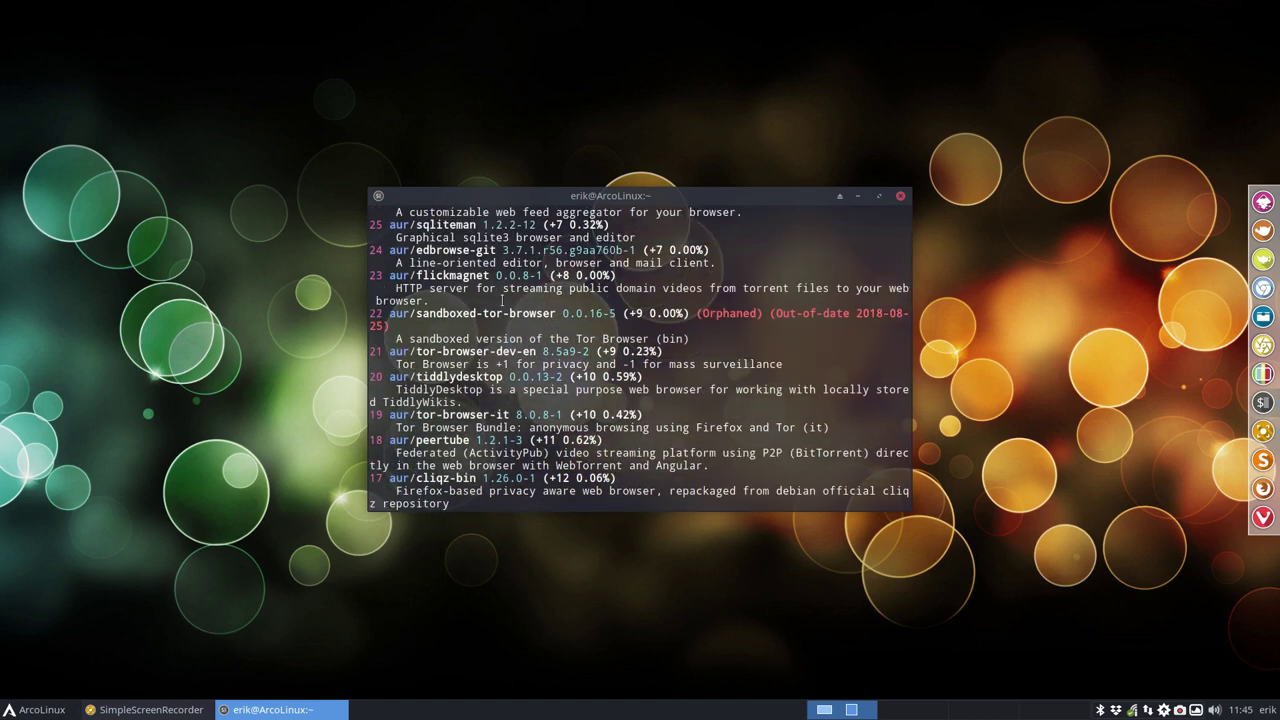
pyautogui.scroll(6, 502, 300)
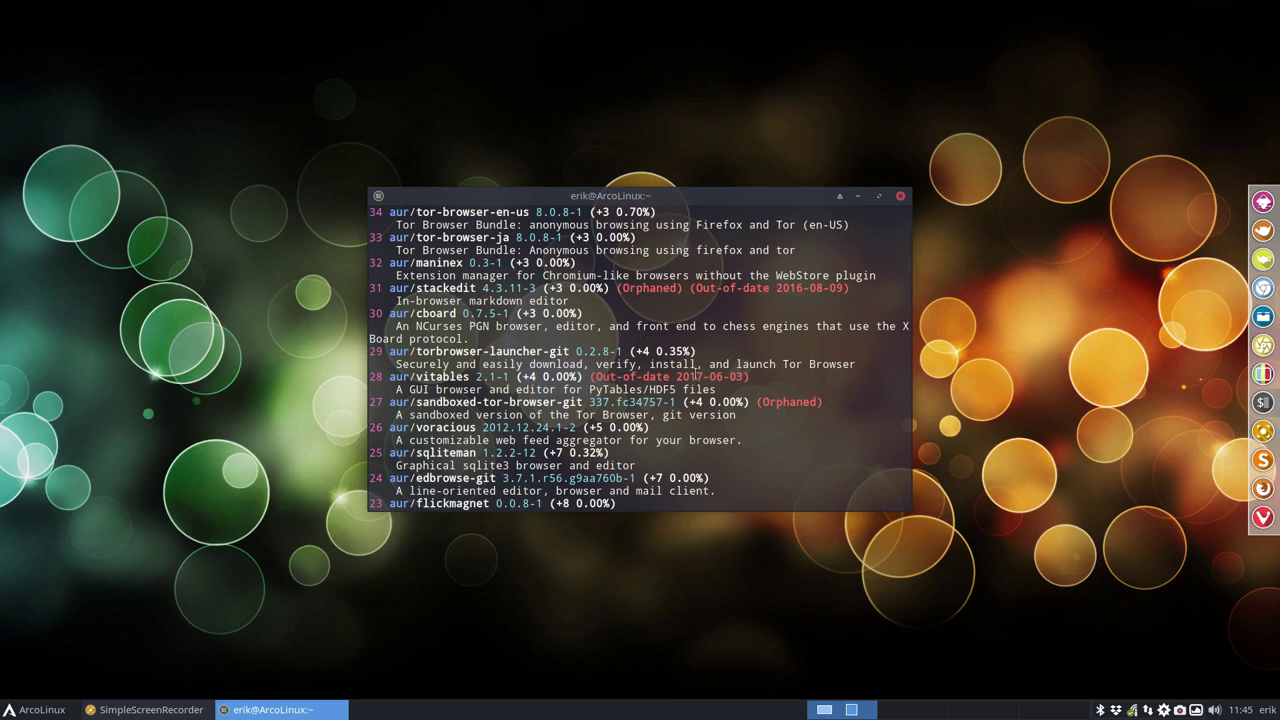
pyautogui.moveTo(677, 377); pyautogui.dragTo(744, 377)
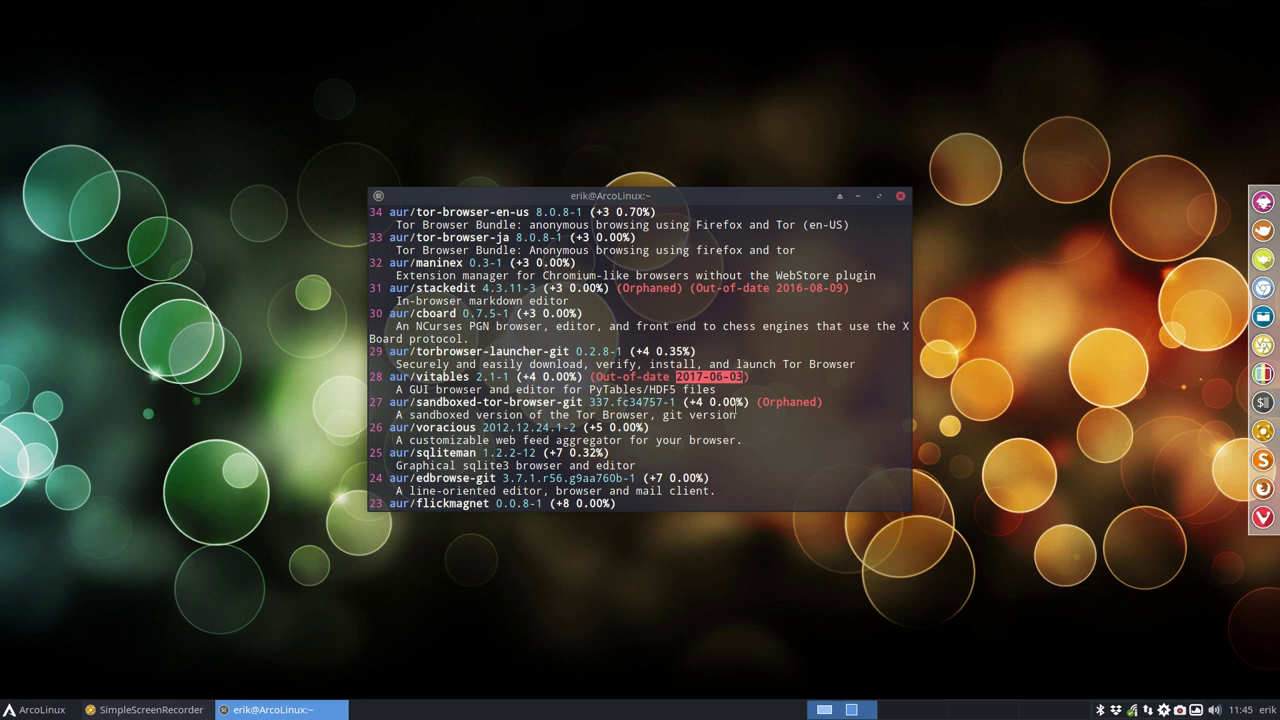
pyautogui.scroll(-2, 736, 413)
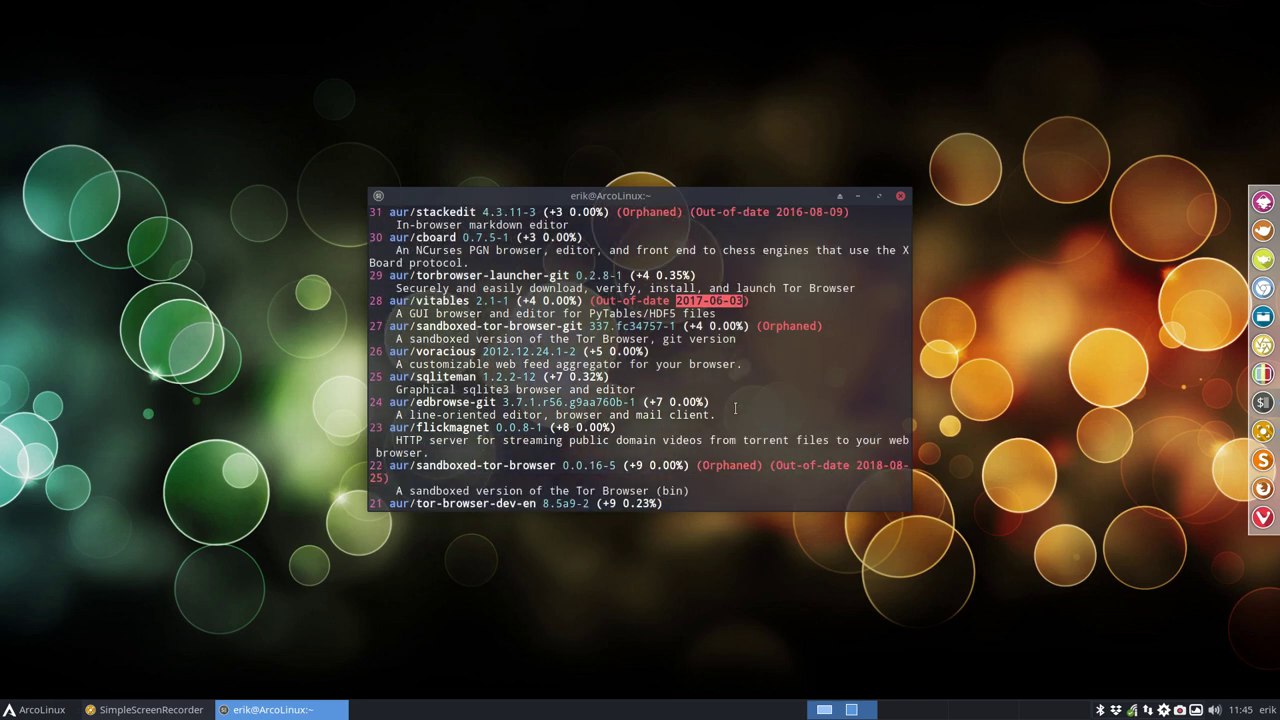
pyautogui.scroll(-1, 736, 407)
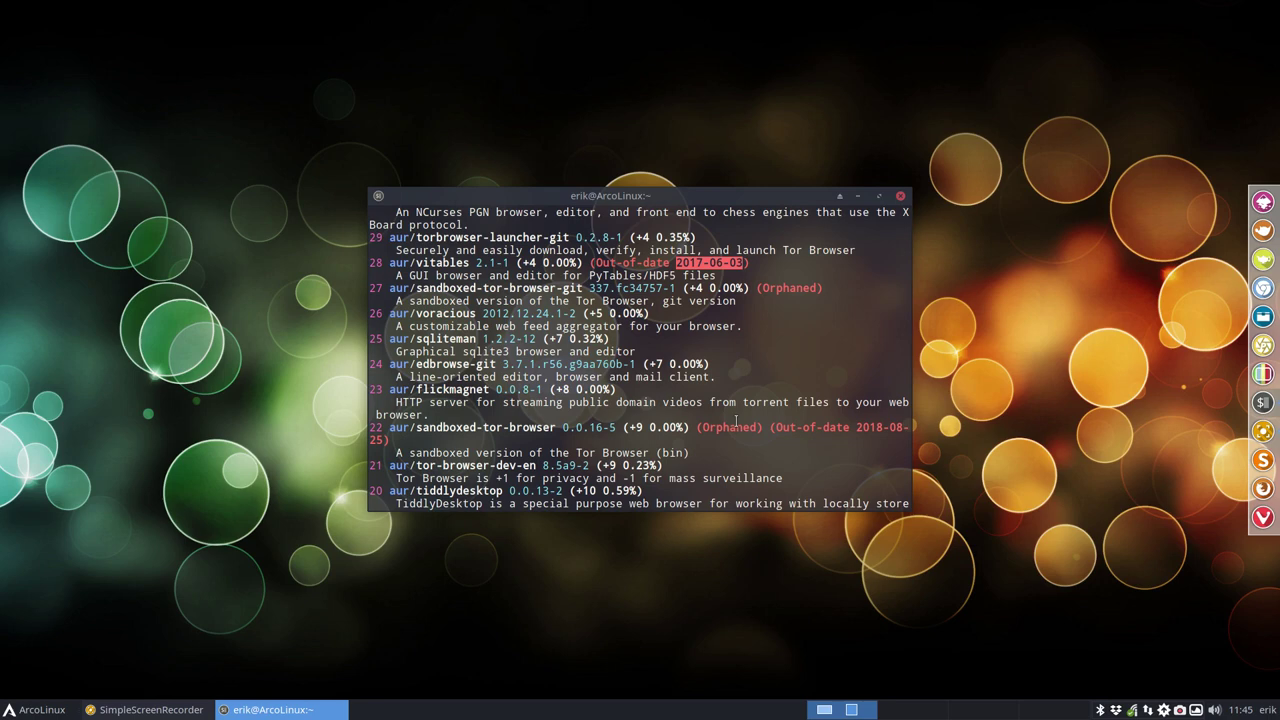
pyautogui.scroll(-2, 736, 420)
pyautogui.scroll(-13, 736, 420)
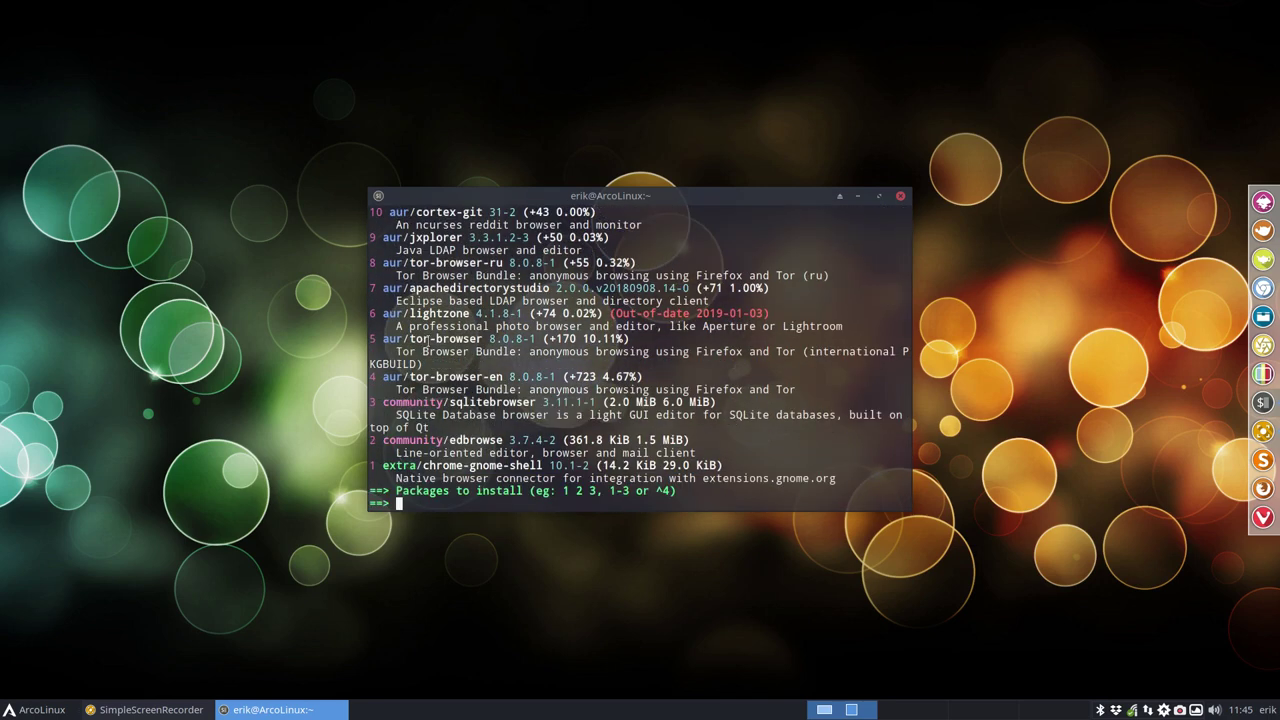
# Choose entry 5 (tor-browser), skip the build diffs, and import the required PGP key.
pyautogui.moveTo(410, 339); pyautogui.dragTo(476, 340)
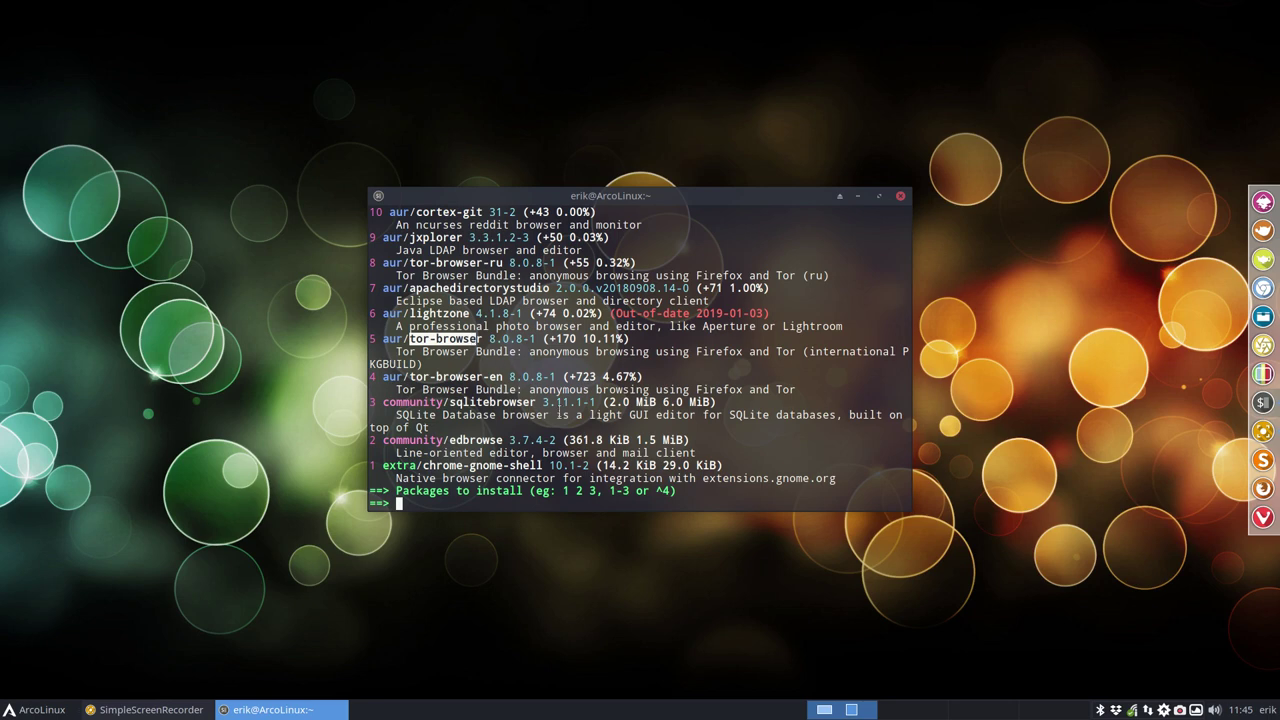
pyautogui.write('5')
pyautogui.press('Return')
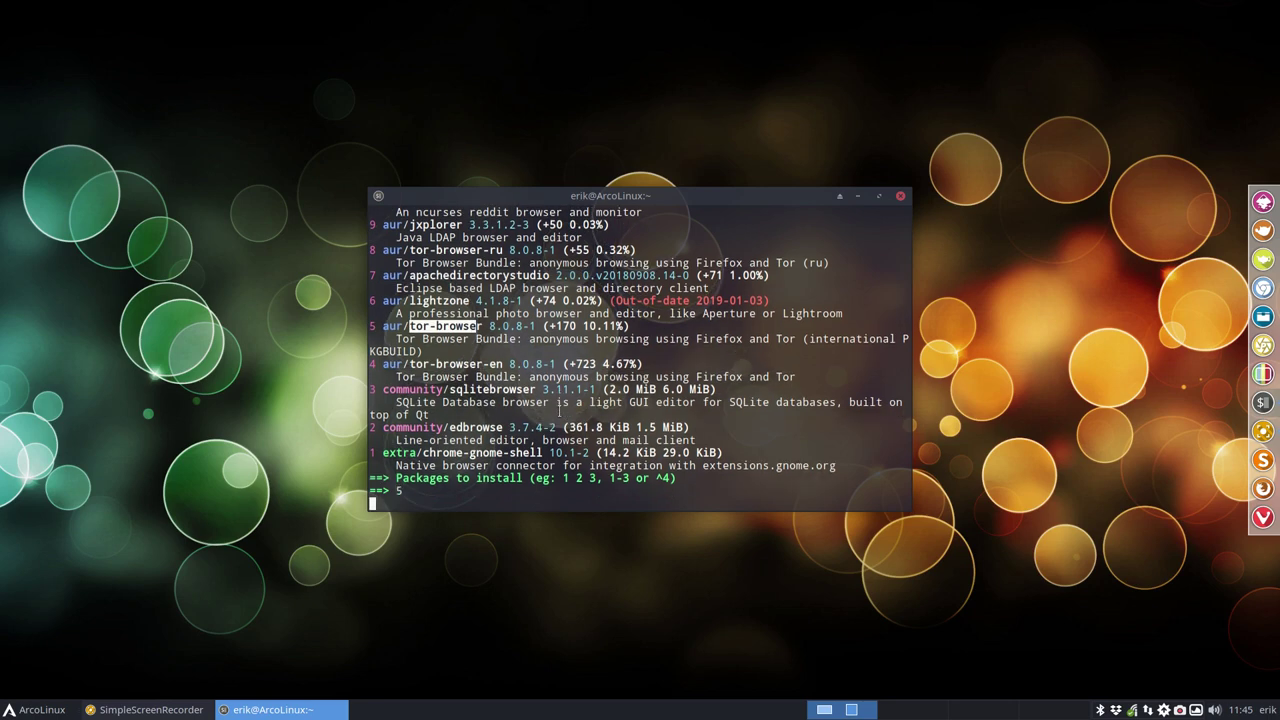
pyautogui.press('Return')
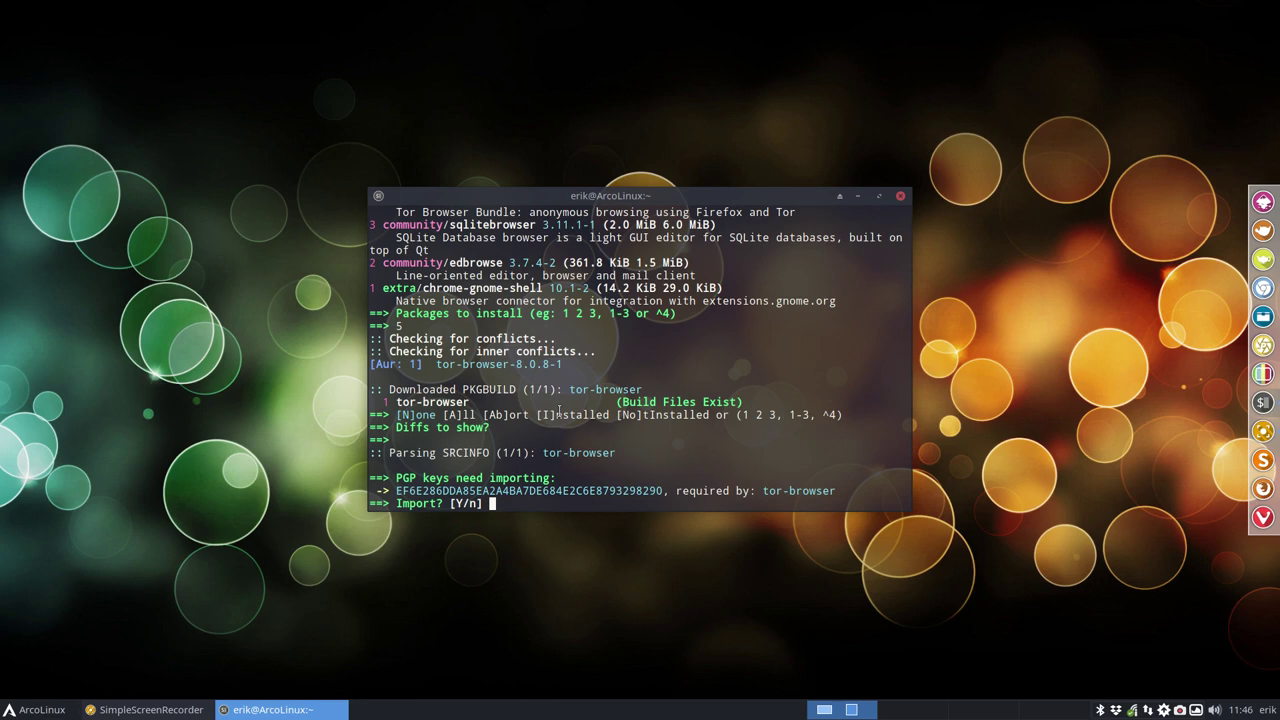
pyautogui.write('y')
pyautogui.press('Return')
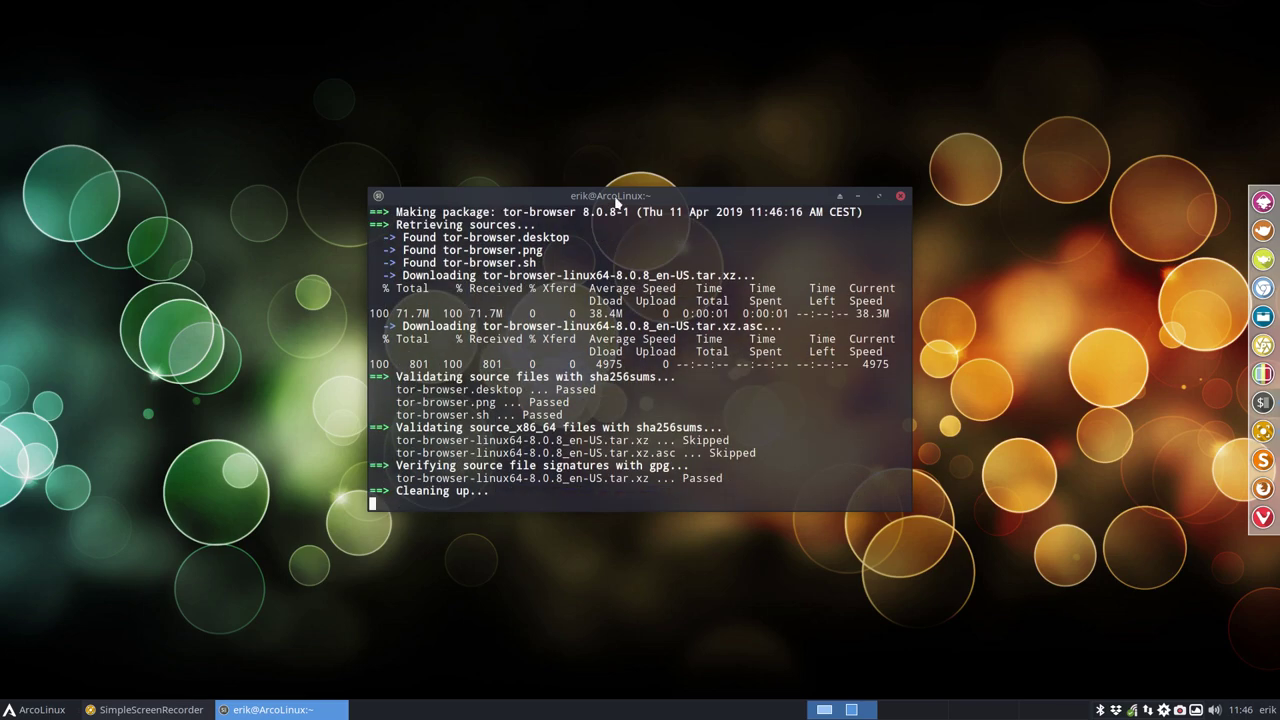
# Move the terminal aside and enter the sudo password so tor-browser 8.0.8-1 installs.
pyautogui.moveTo(620, 199); pyautogui.dragTo(957, 122)
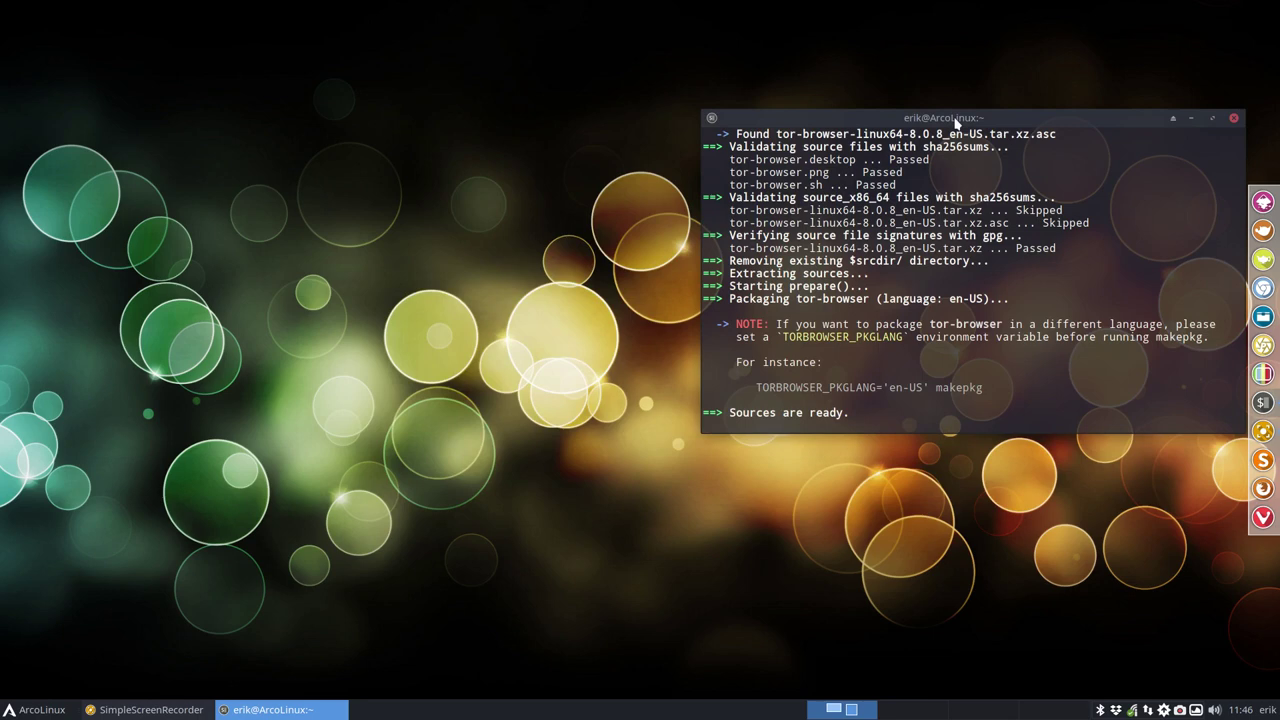
pyautogui.scroll(4, 861, 177)
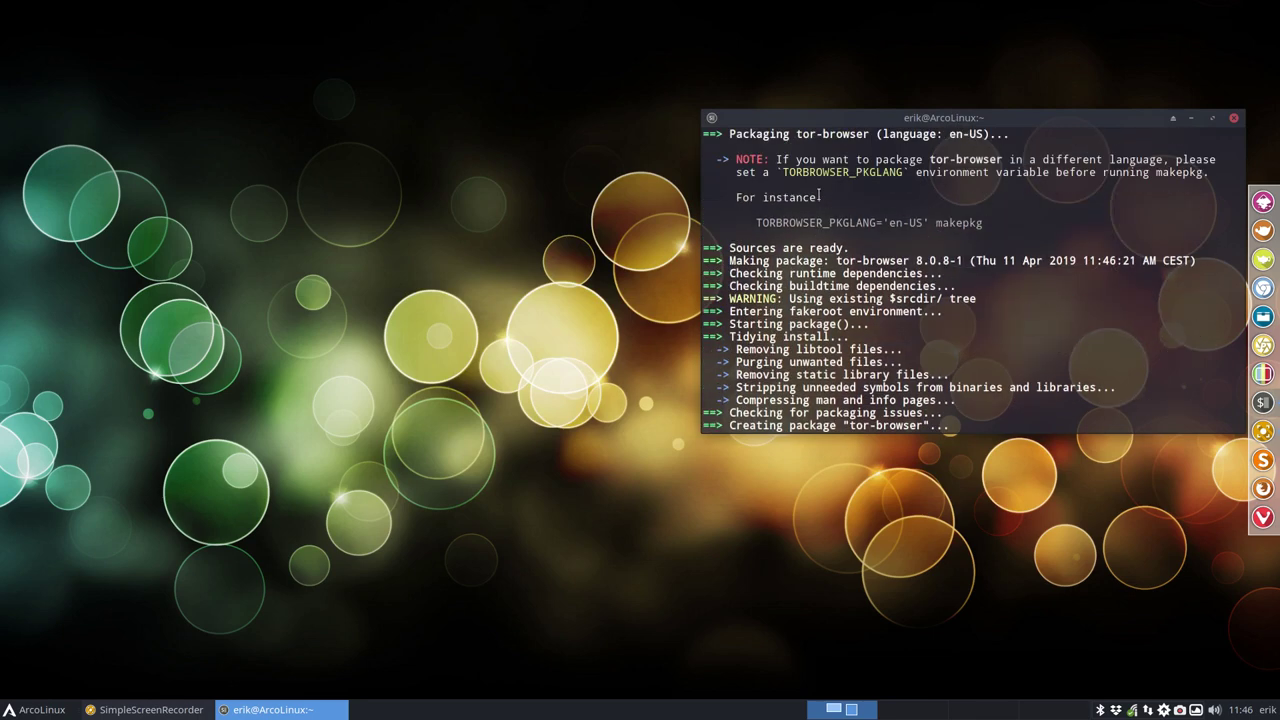
pyautogui.scroll(-4, 857, 258)
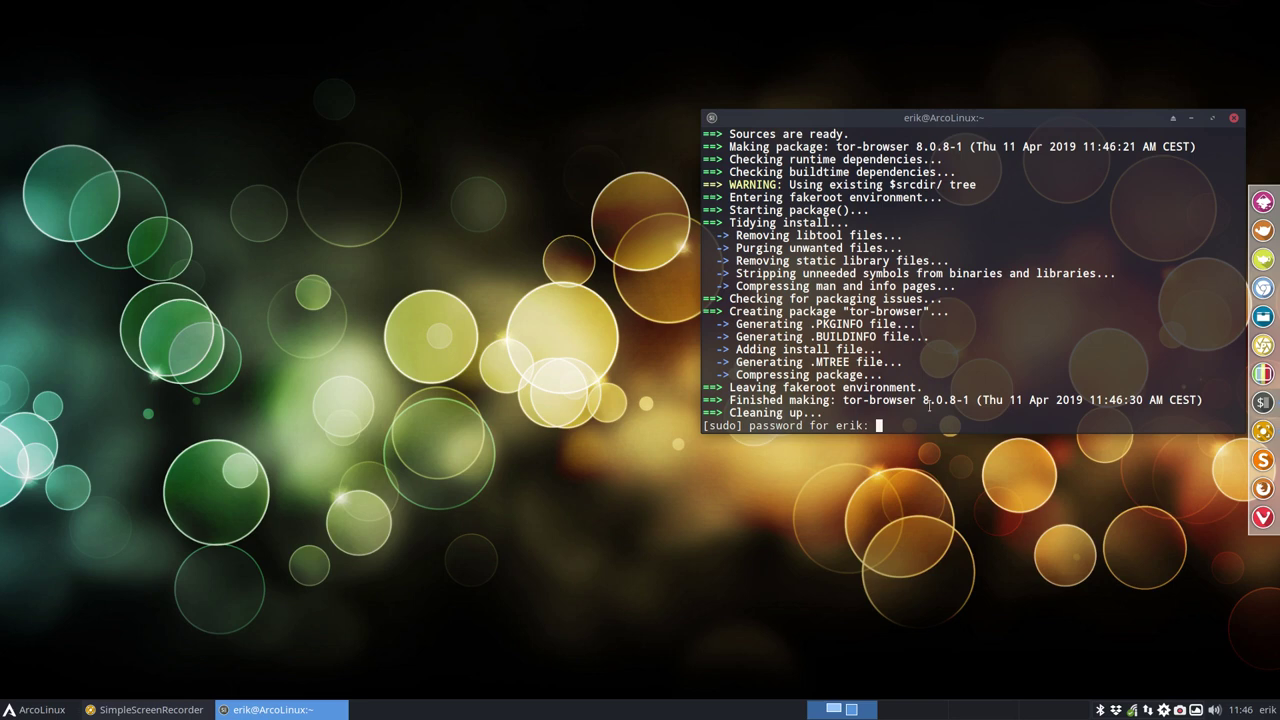
pyautogui.press('Return')
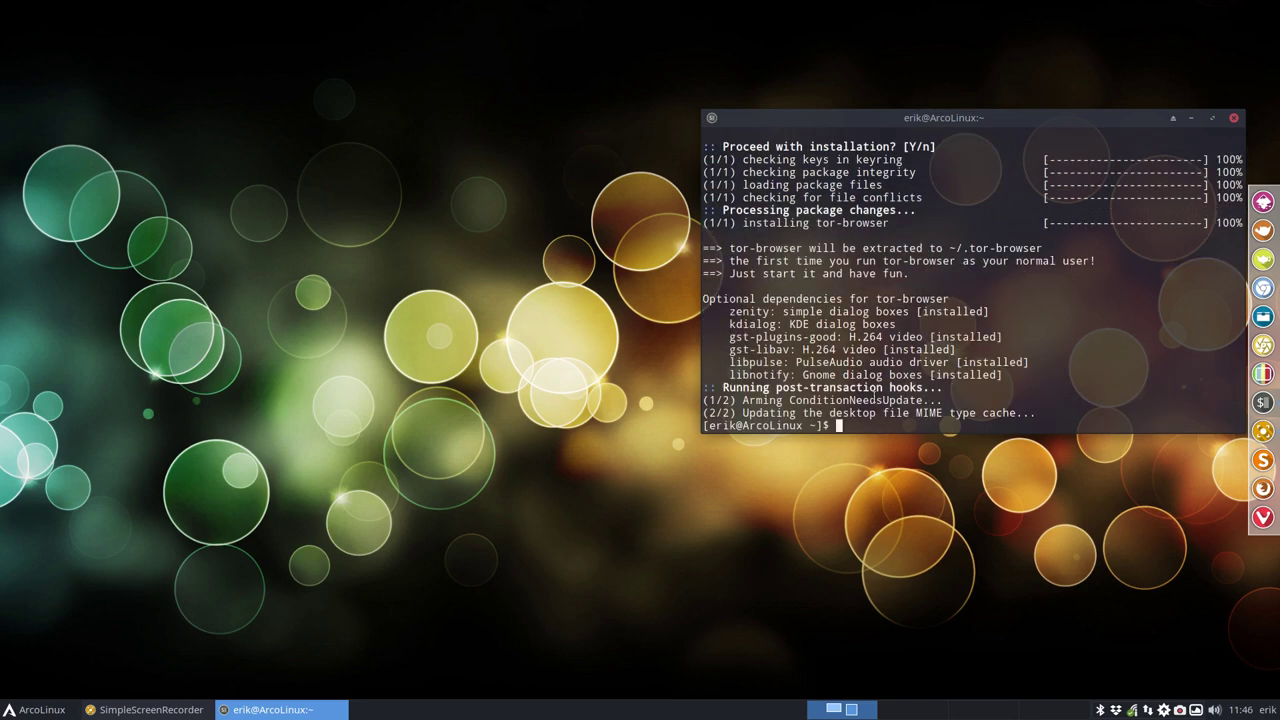
pyautogui.click(170, 372)
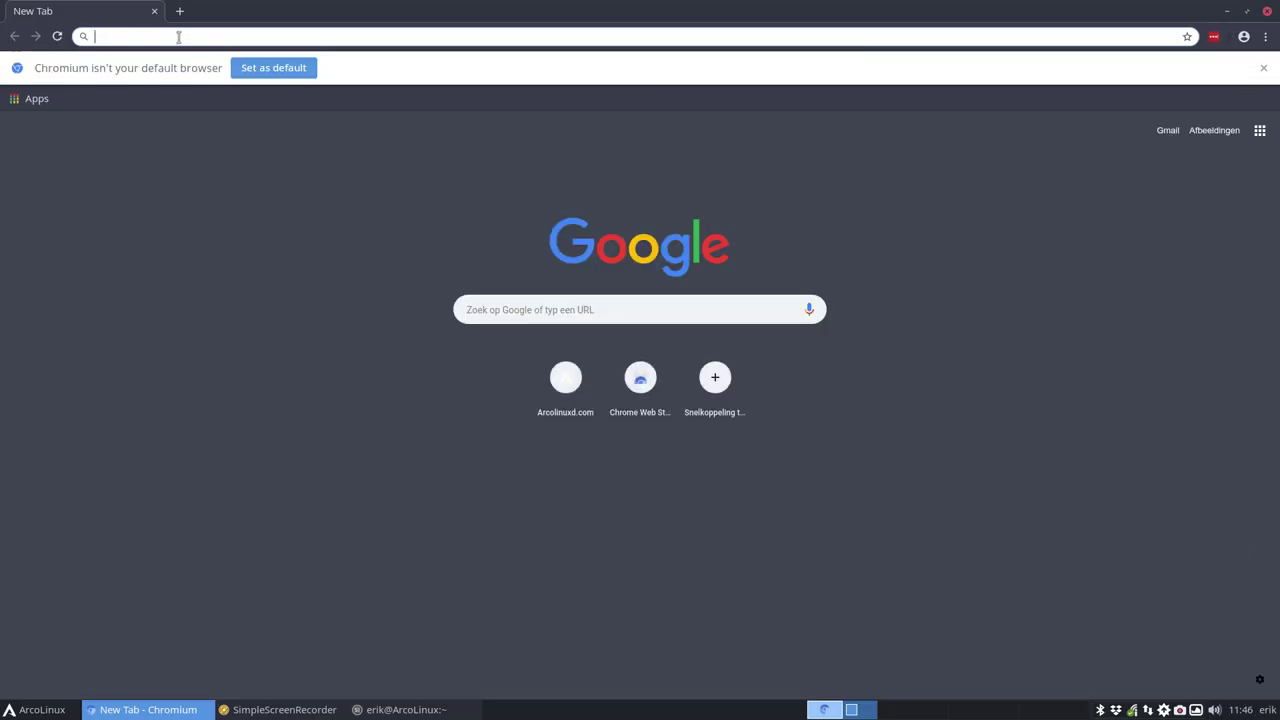
# Google 'github arcolinuxd' and open the ArchWay folder of the arco-mate repository.
pyautogui.write('github ar')
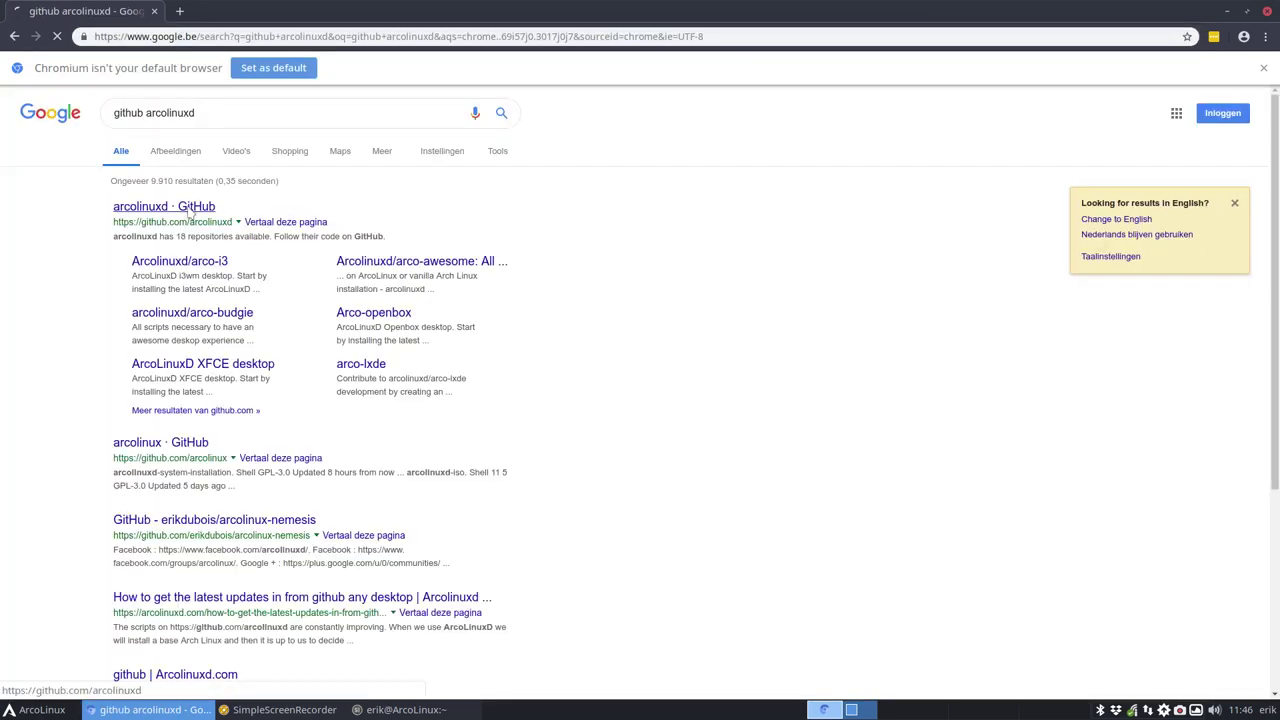
pyautogui.click(188, 208)
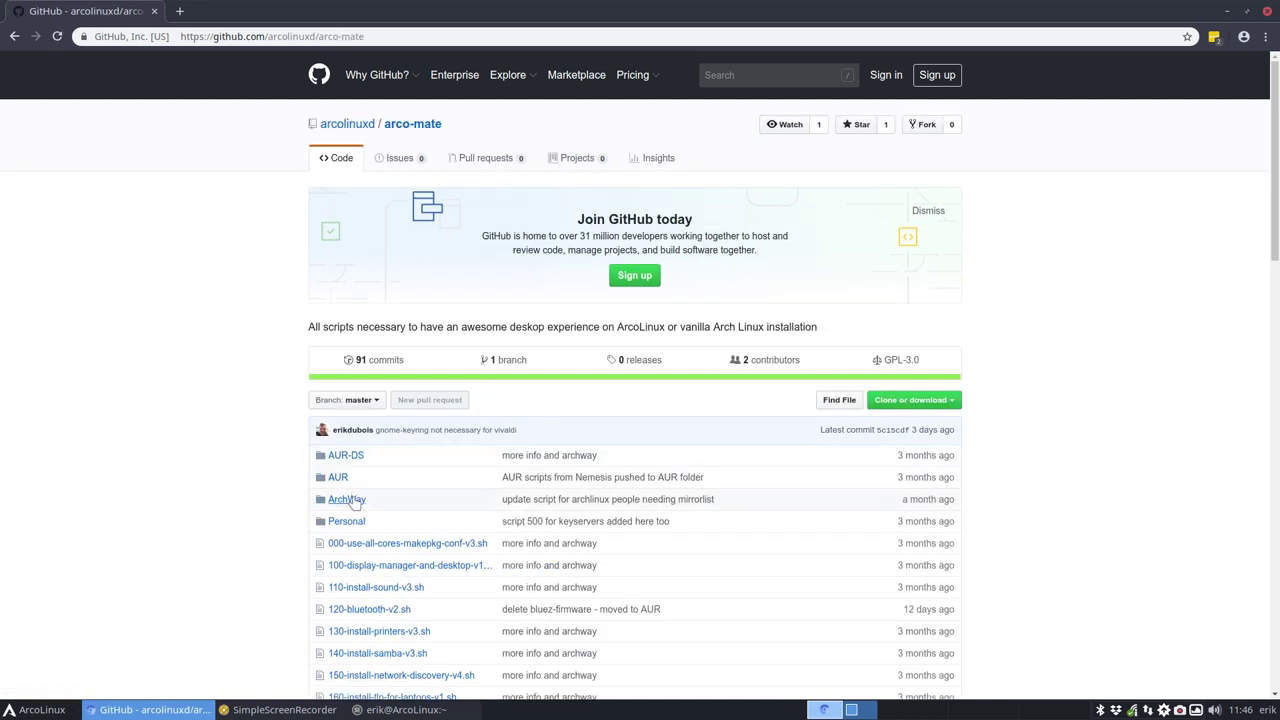
pyautogui.click(360, 500)
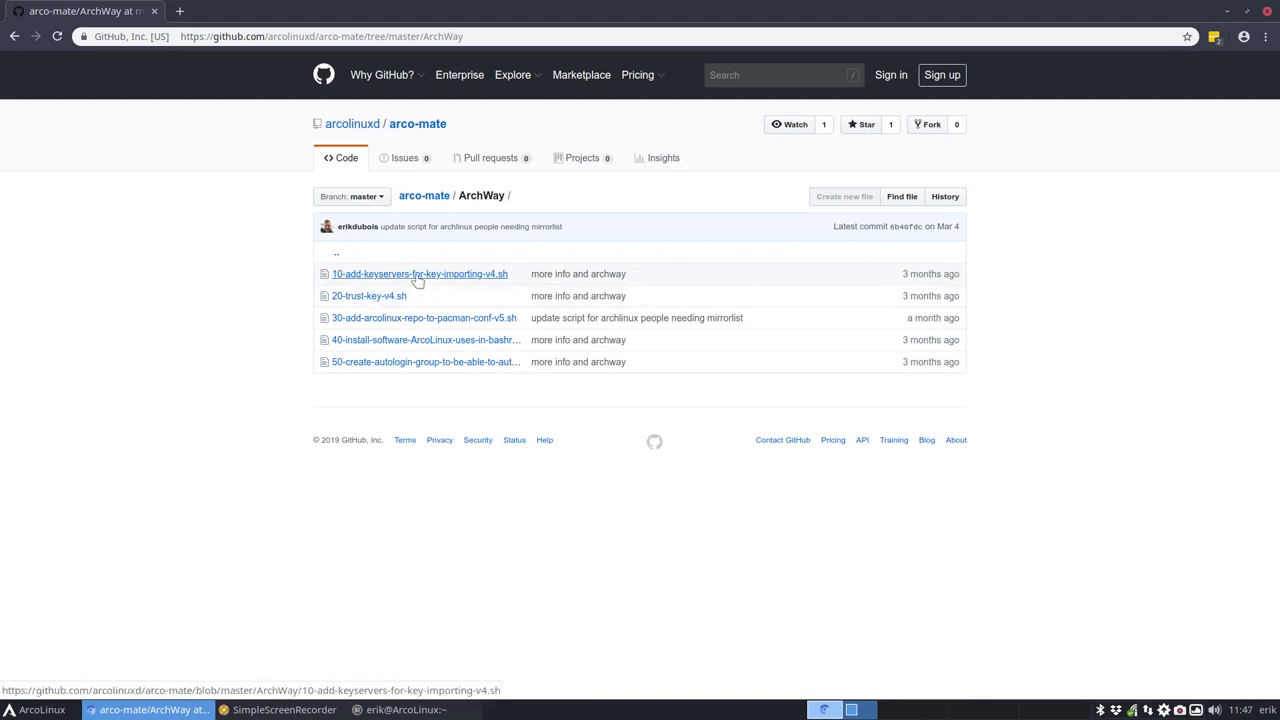
pyautogui.click(418, 281)
pyautogui.scroll(-2, 504, 560)
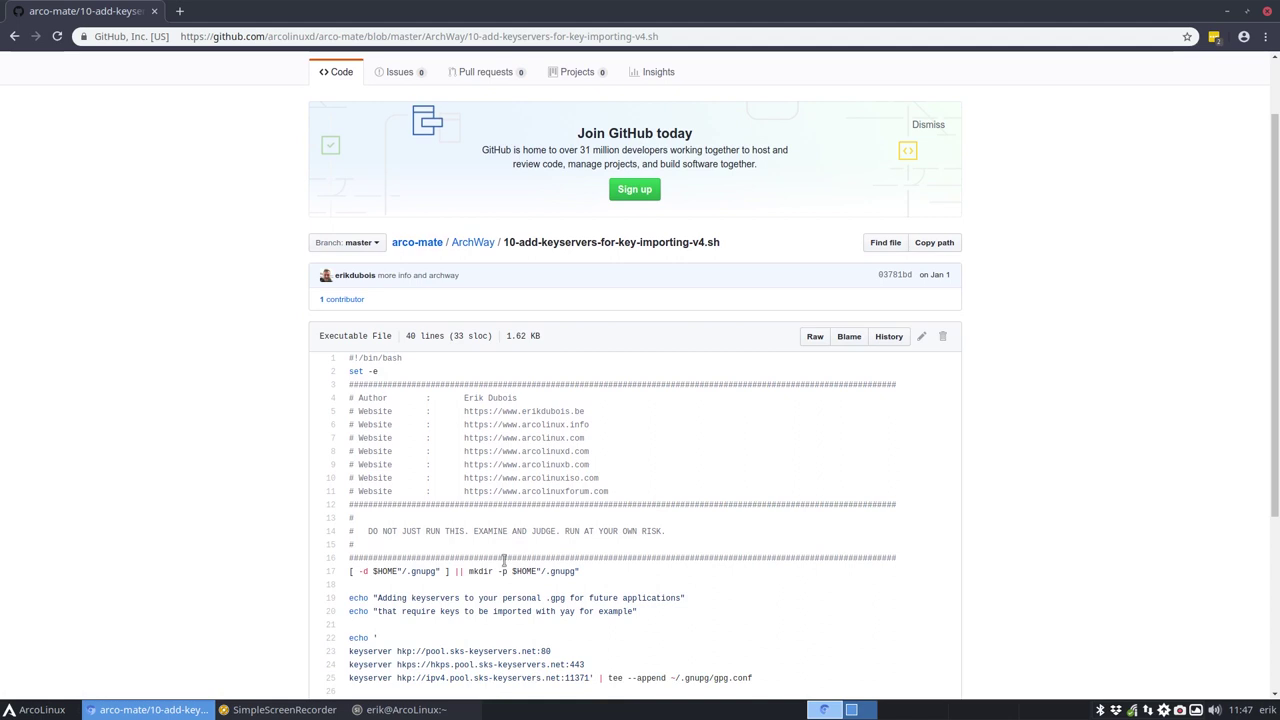
pyautogui.scroll(-5, 504, 560)
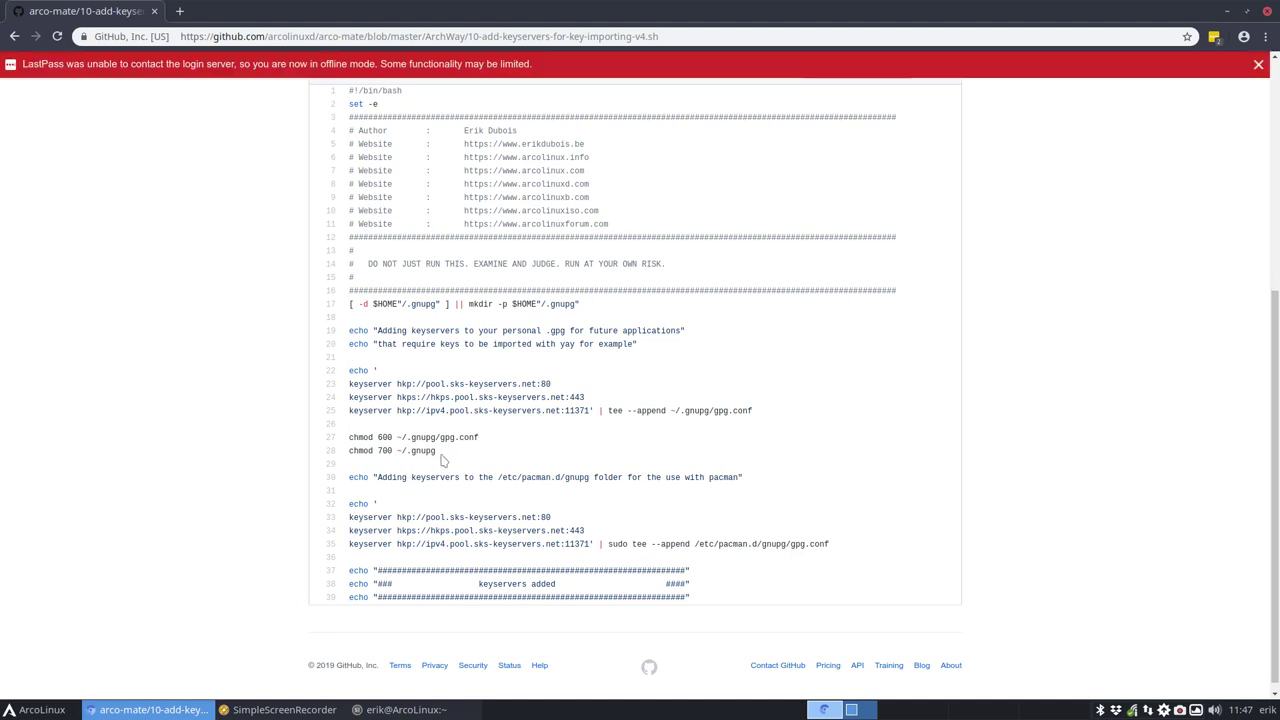
pyautogui.moveTo(441, 459); pyautogui.dragTo(352, 341)
pyautogui.click(14, 36)
pyautogui.click(379, 325)
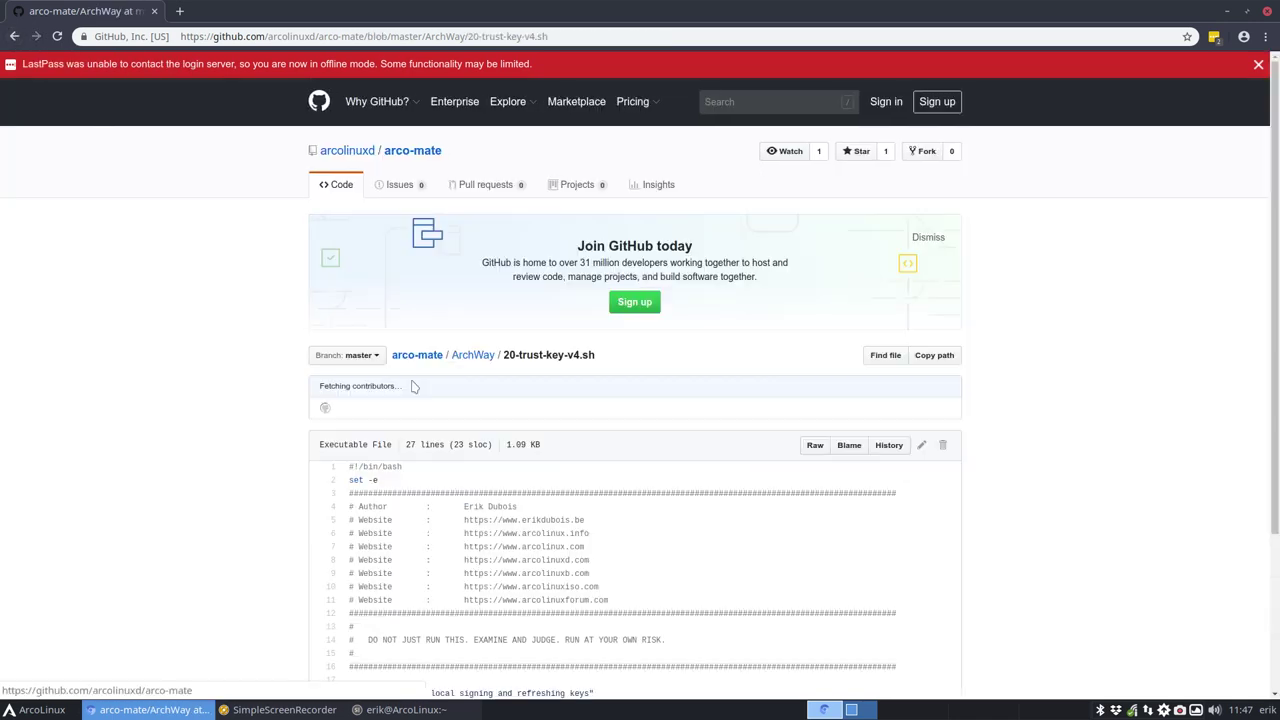
pyautogui.scroll(-3, 463, 541)
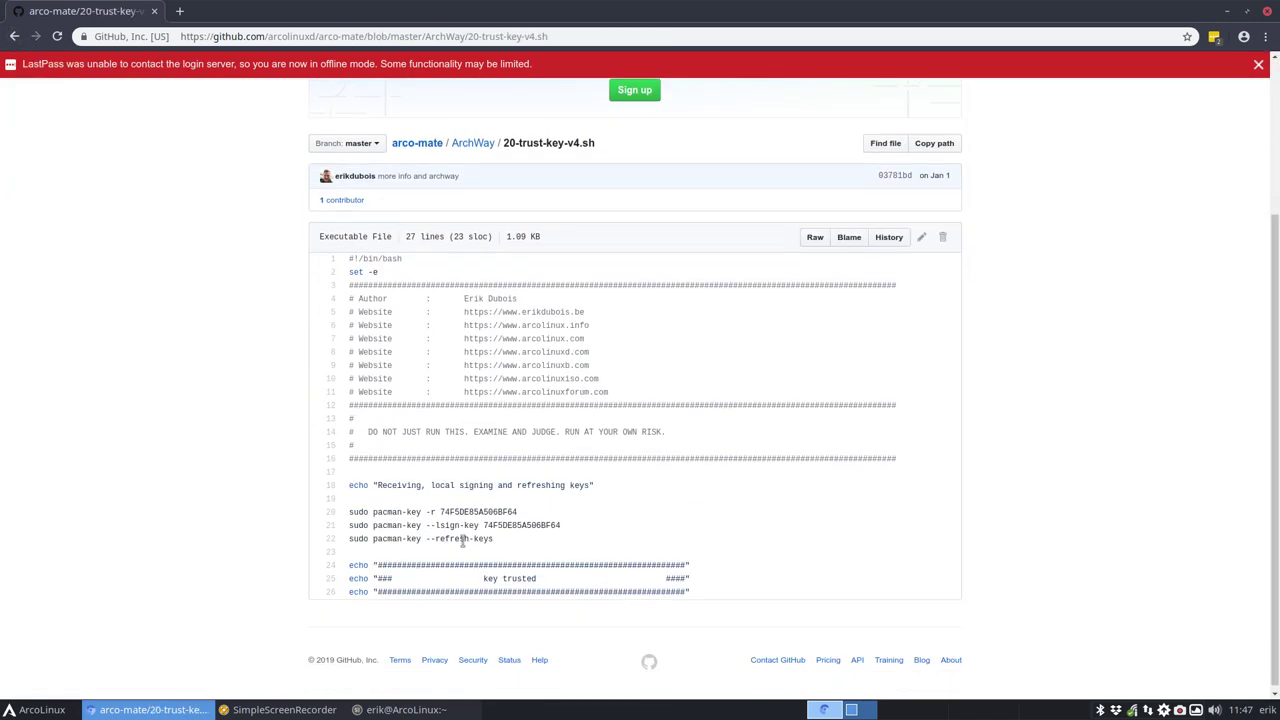
pyautogui.click(14, 36)
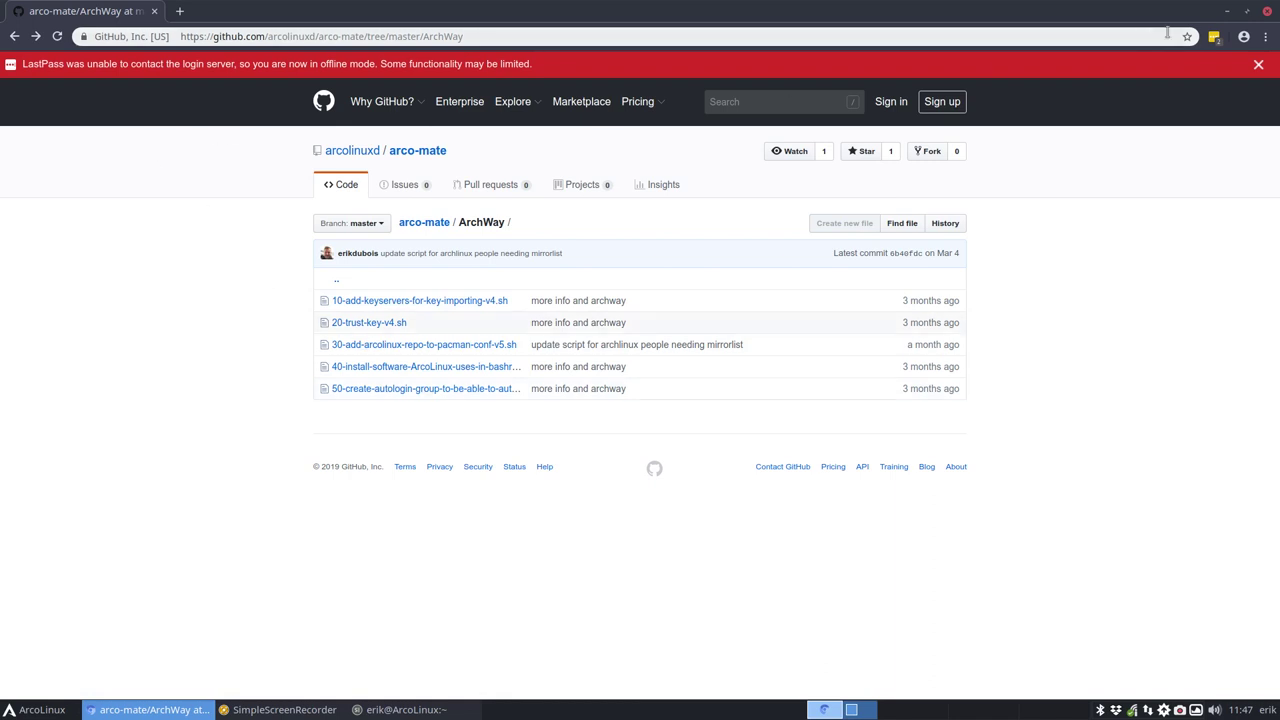
# Close Chromium and the terminal, then launch Tor Browser (en-US) from the menu via 'tor'.
pyautogui.click(1267, 11)
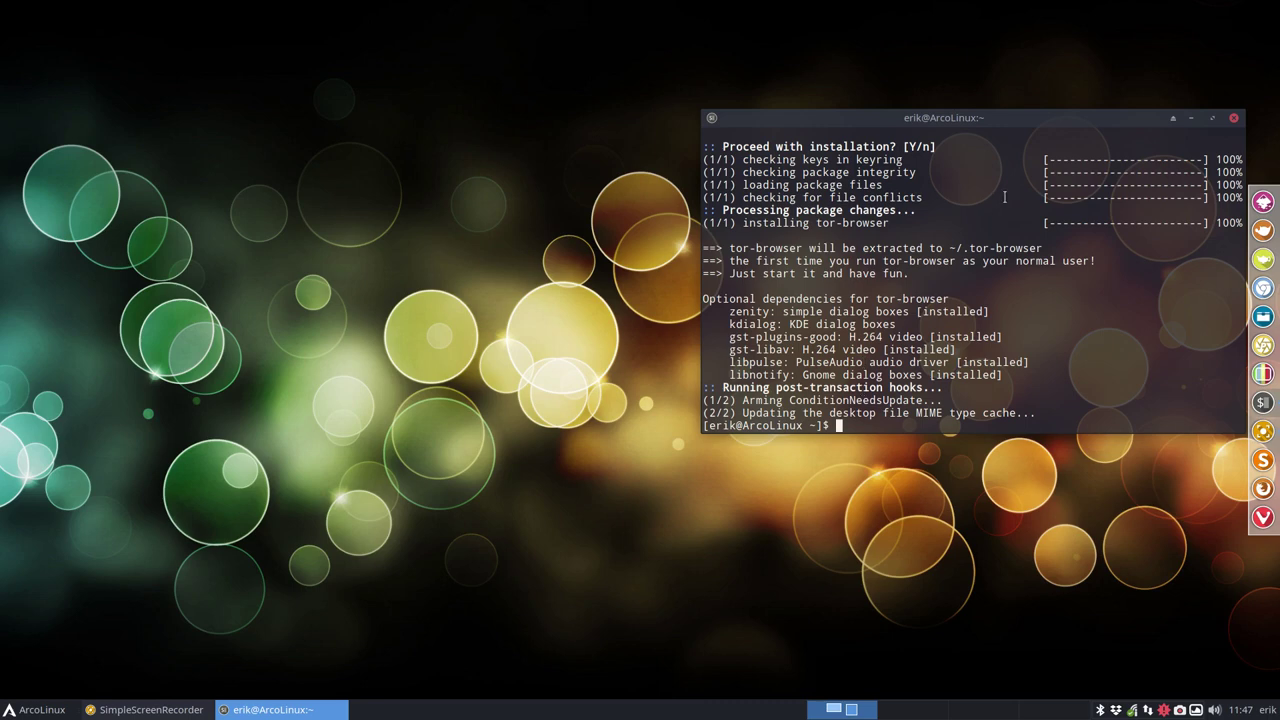
pyautogui.click(1233, 119)
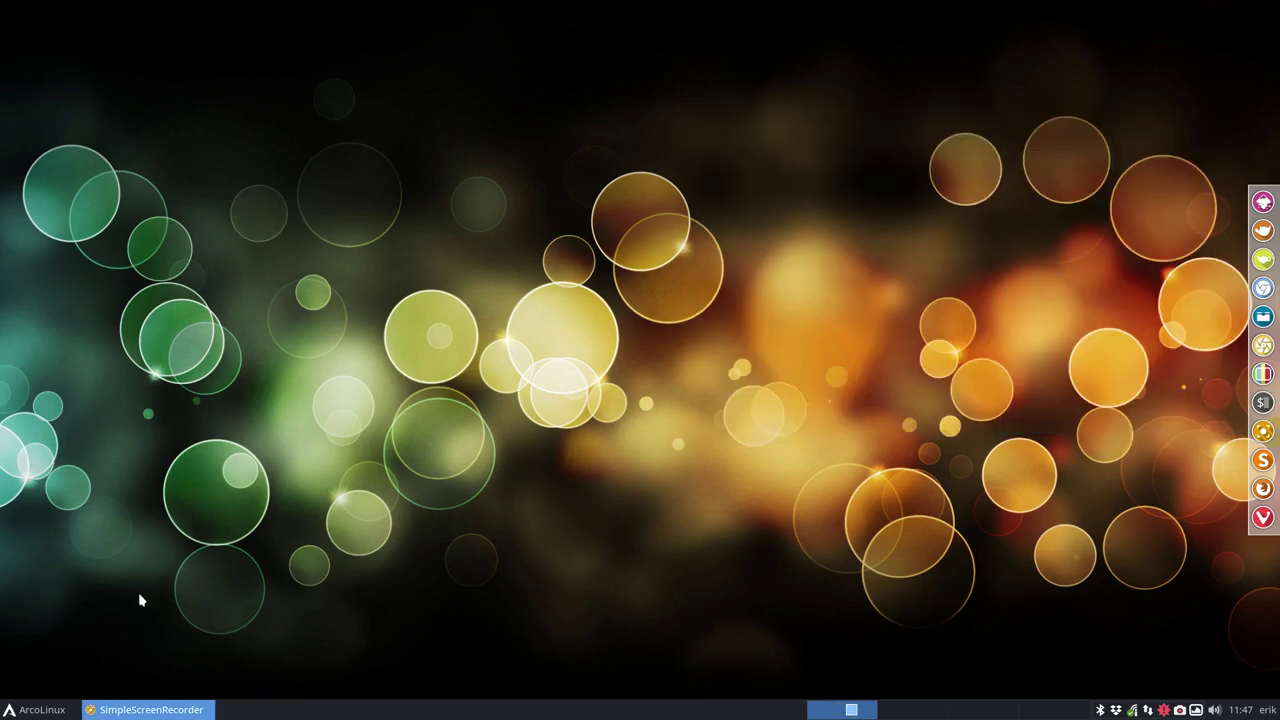
pyautogui.click(38, 710)
pyautogui.write('tor')
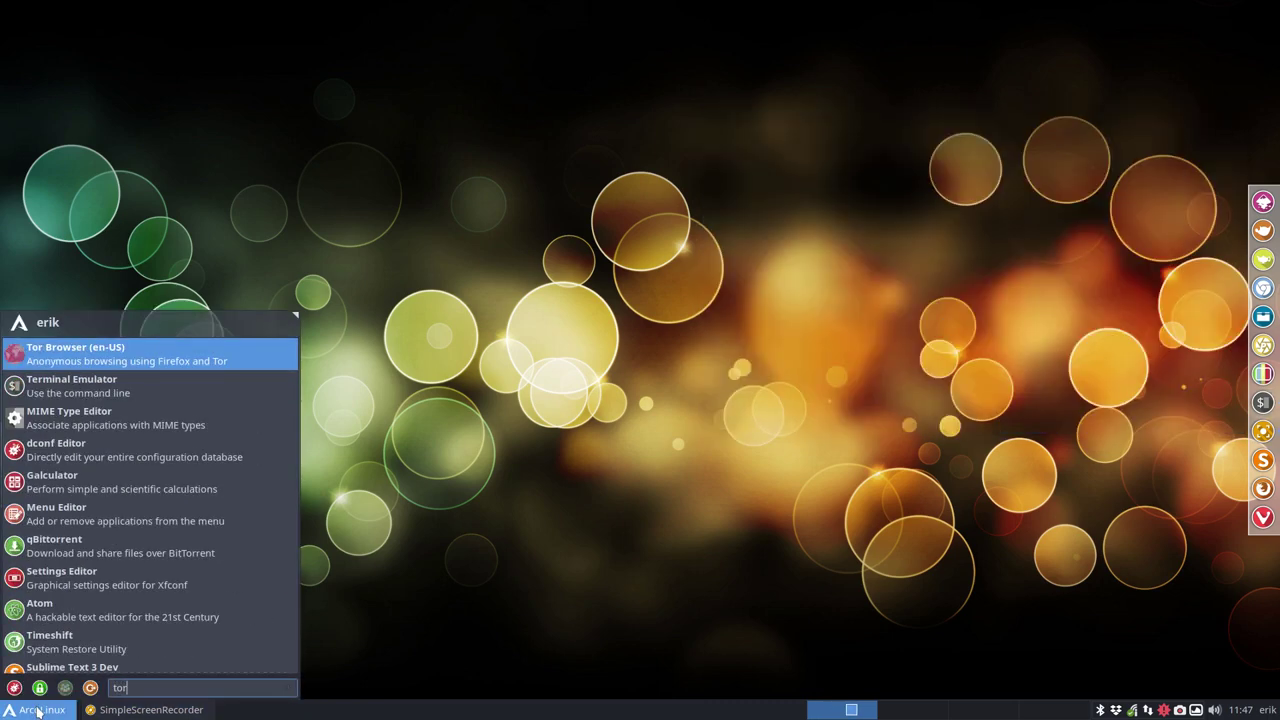
pyautogui.click(105, 360)
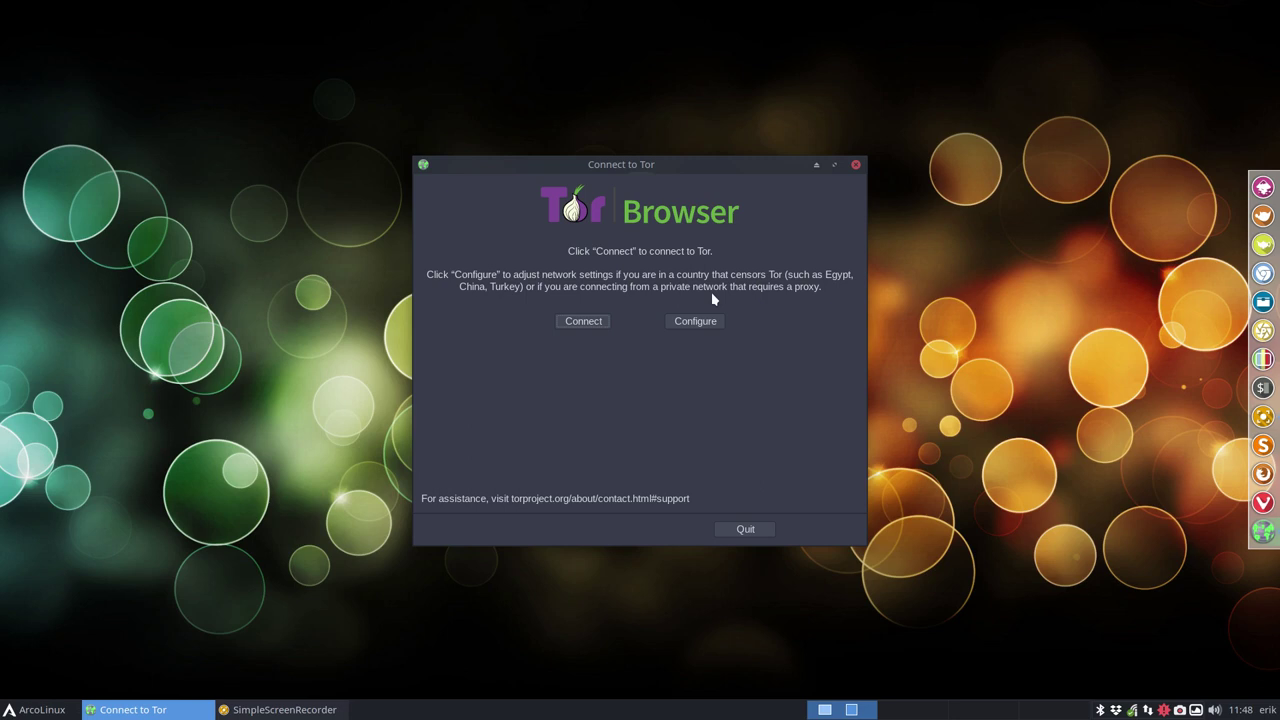
# Connect to Tor, maximize, and open the Geo IP Tool result from duckduckgo.com.
pyautogui.click(598, 322)
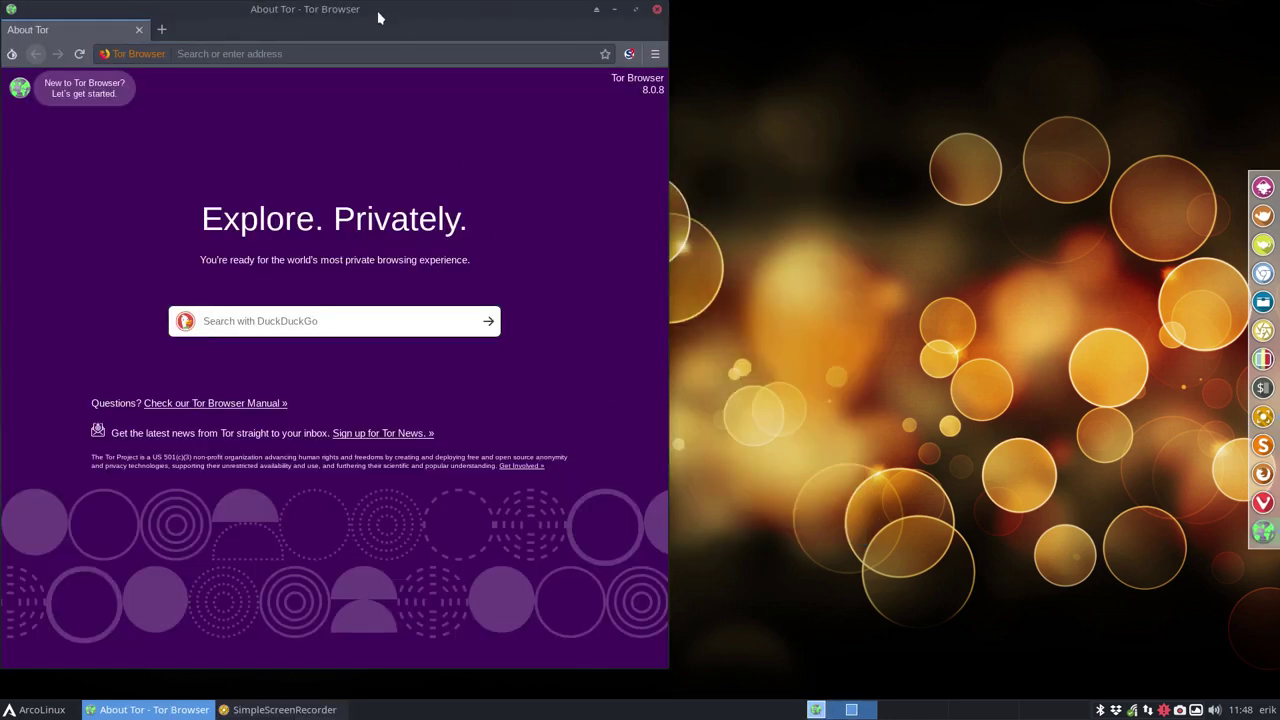
pyautogui.doubleClick(379, 17)
pyautogui.click(292, 53)
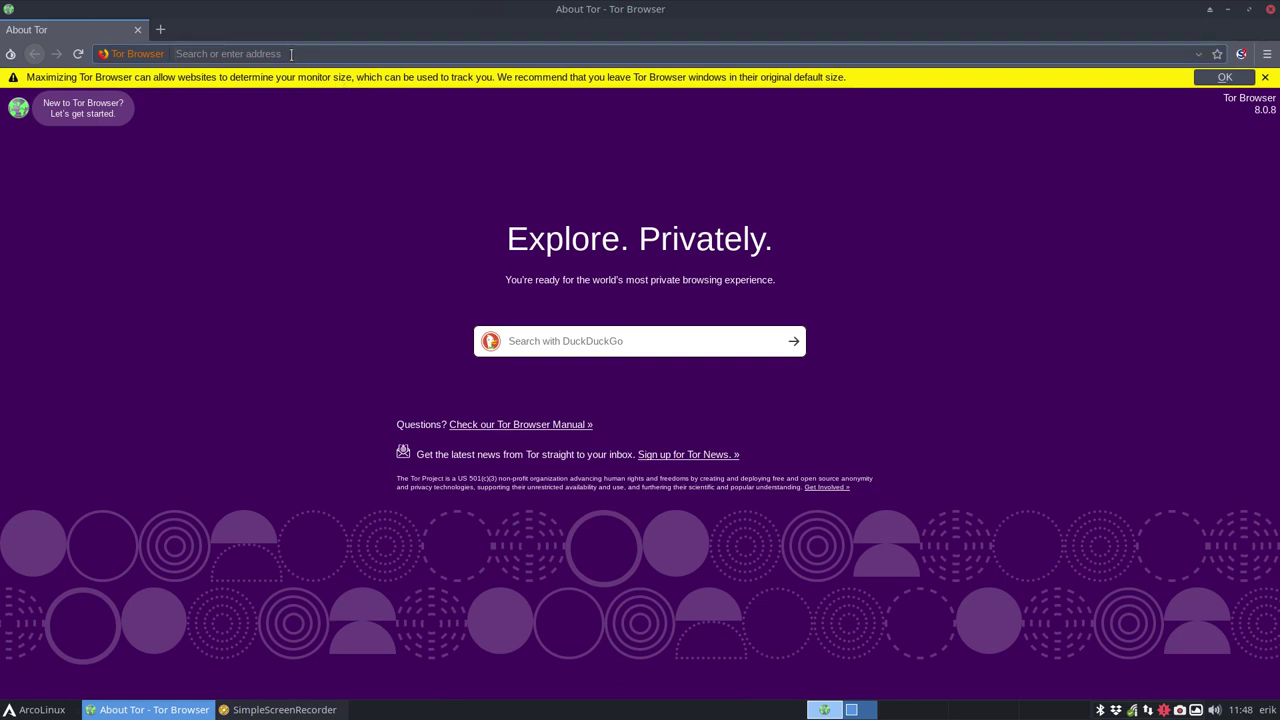
pyautogui.write('duckduckgo.com')
pyautogui.press('Return')
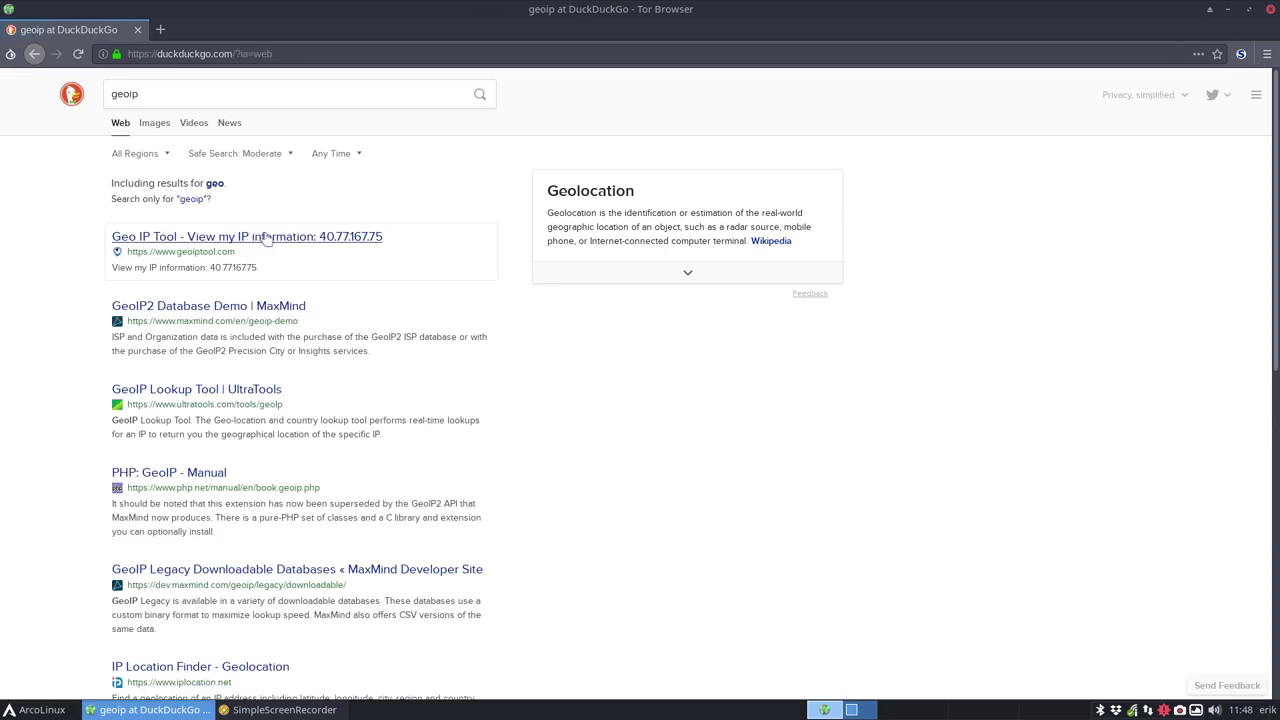
pyautogui.click(267, 237)
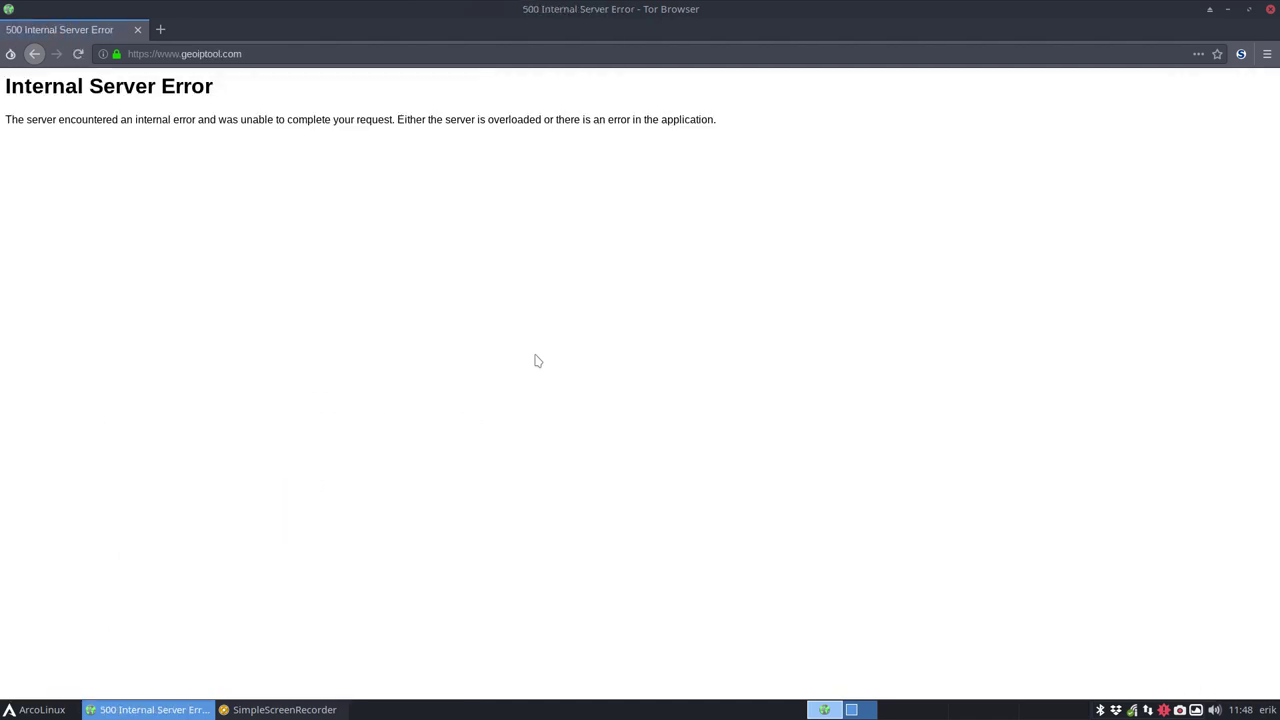
# Search geoip again on DuckDuckGo and try the UltraTools GeoIP Lookup Tool.
pyautogui.click(34, 54)
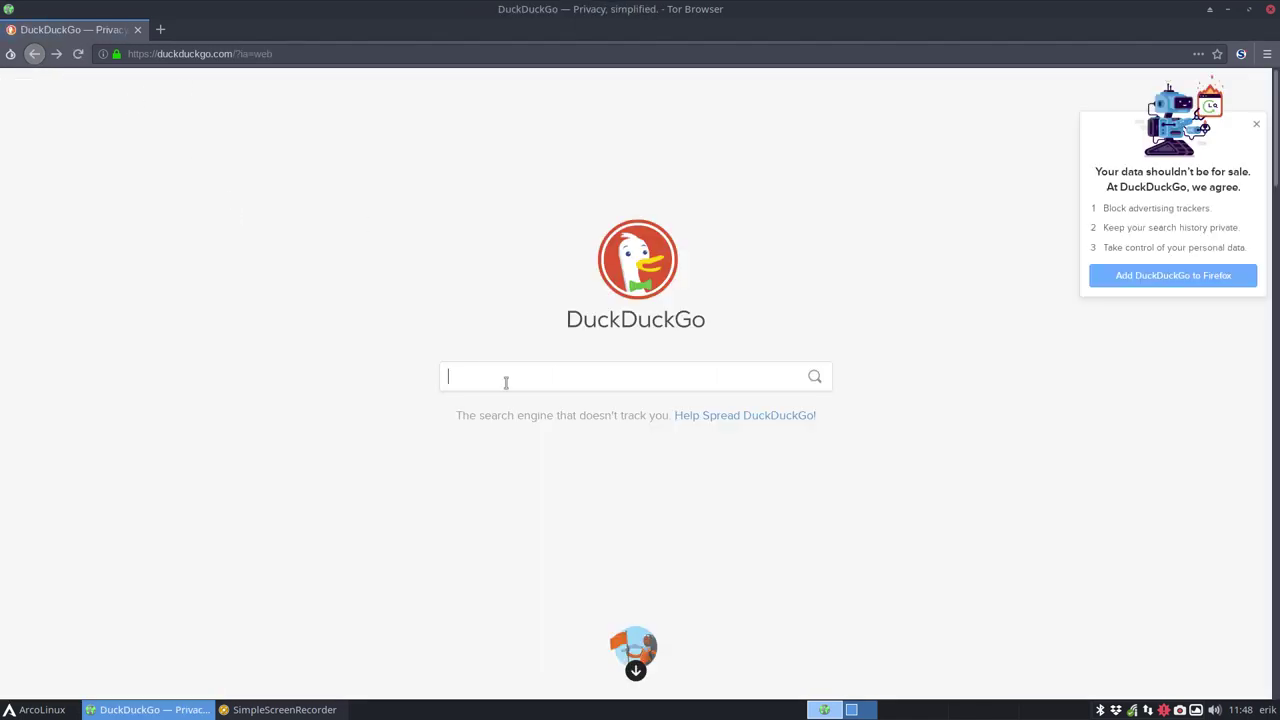
pyautogui.write('geoip')
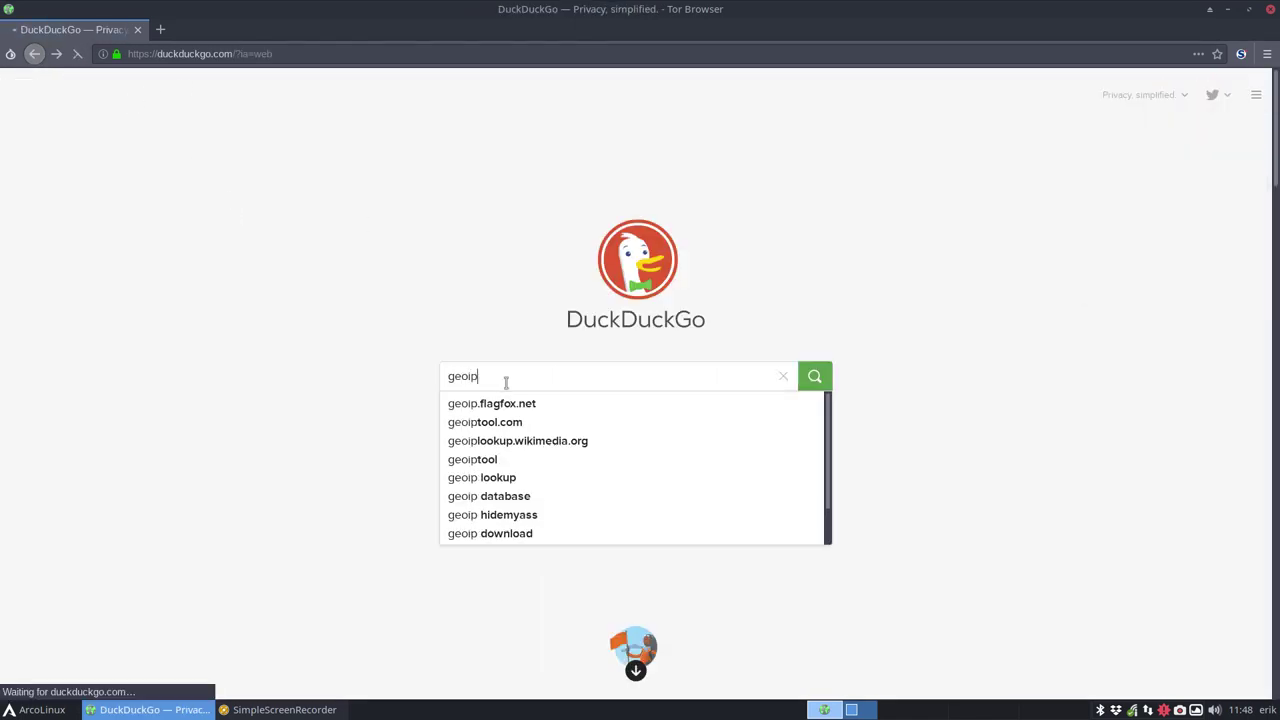
pyautogui.press('Return')
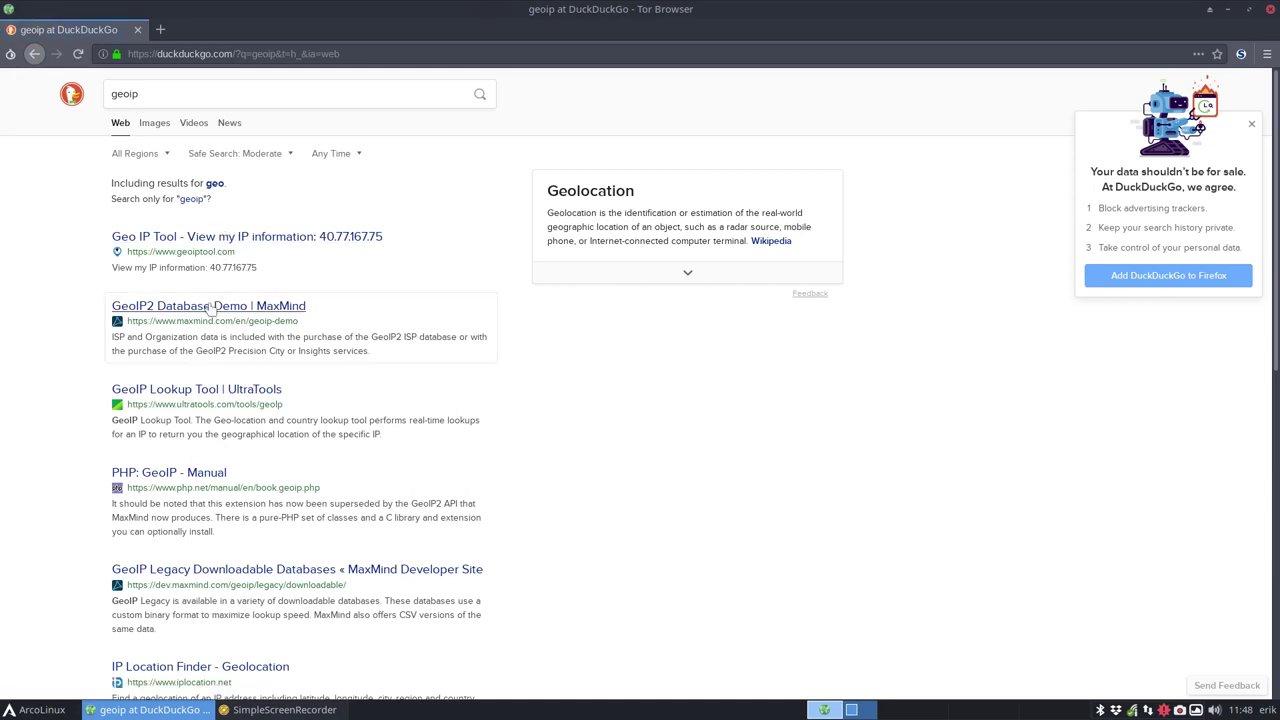
pyautogui.click(250, 390)
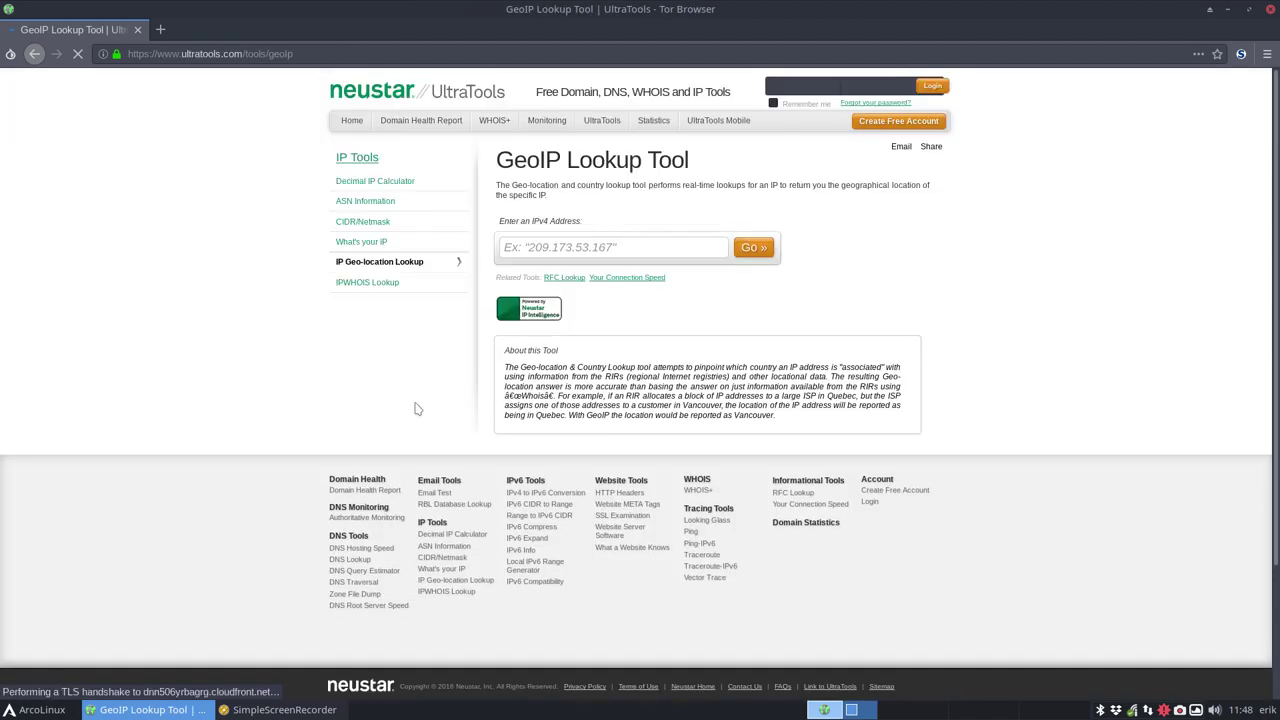
pyautogui.click(580, 277)
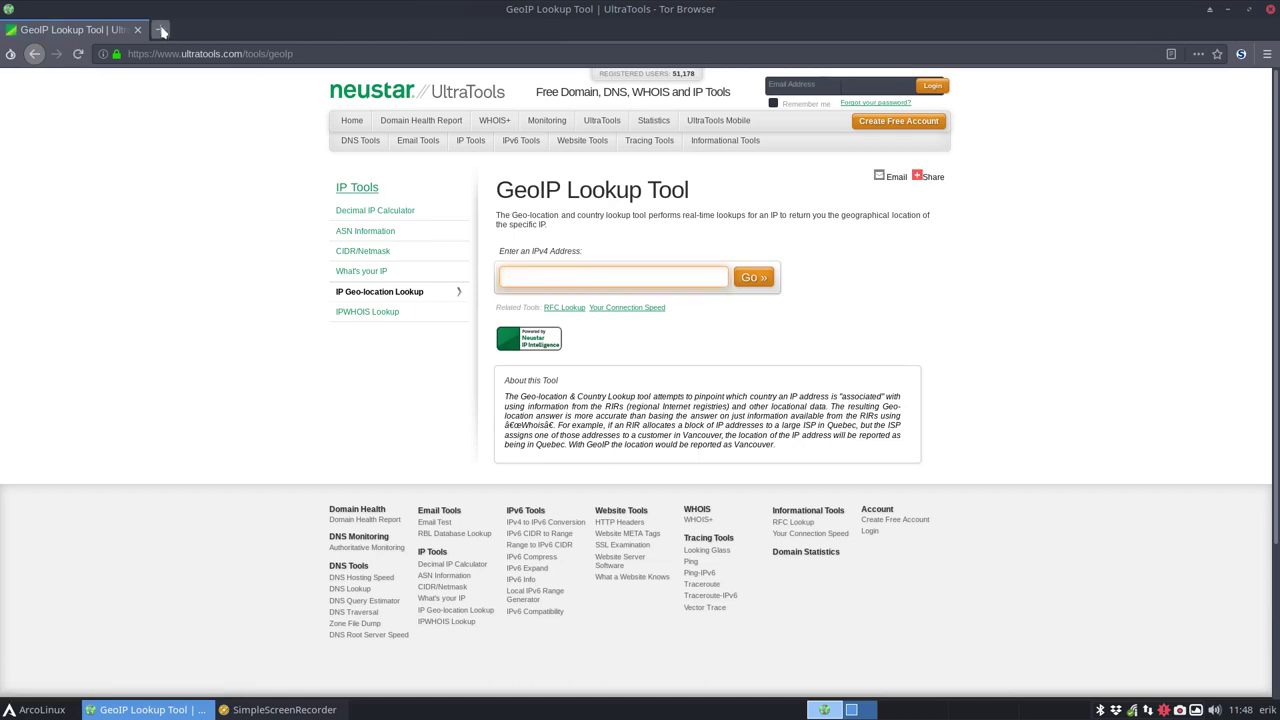
# Look up the public IP 199.249.230.79 in the iplocation.net IP Location Finder.
pyautogui.click(34, 53)
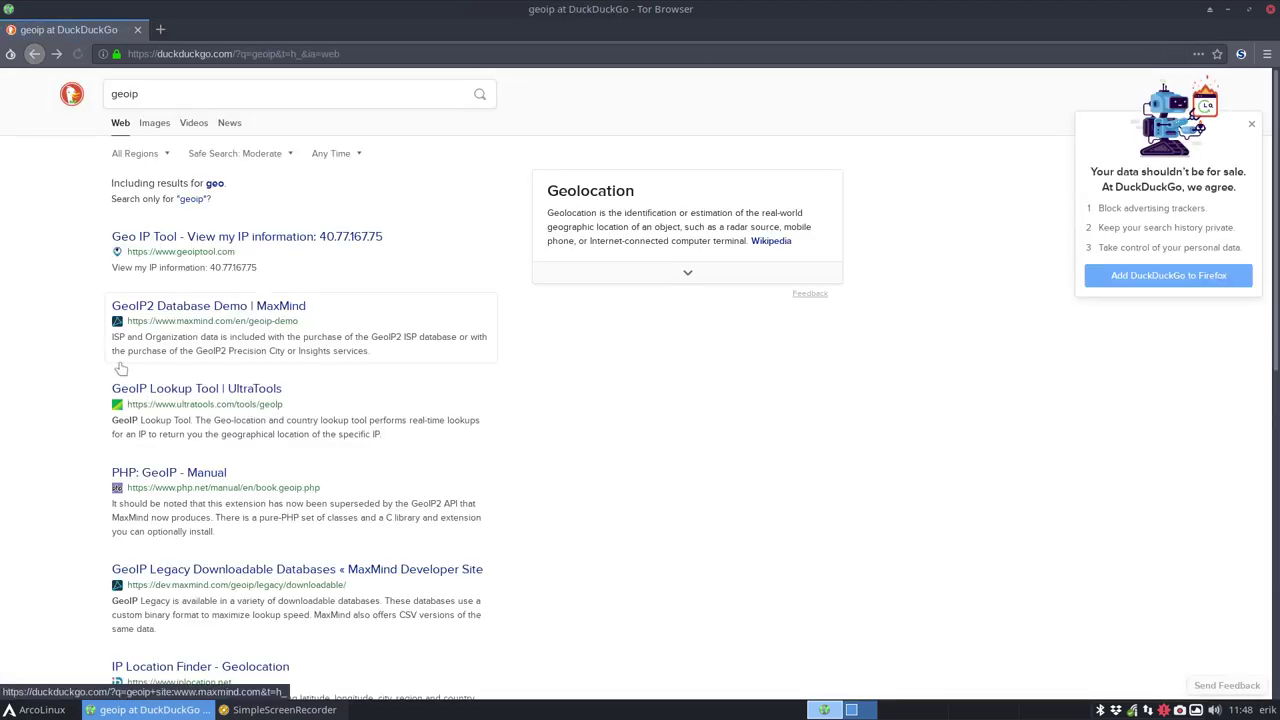
pyautogui.scroll(-3, 224, 577)
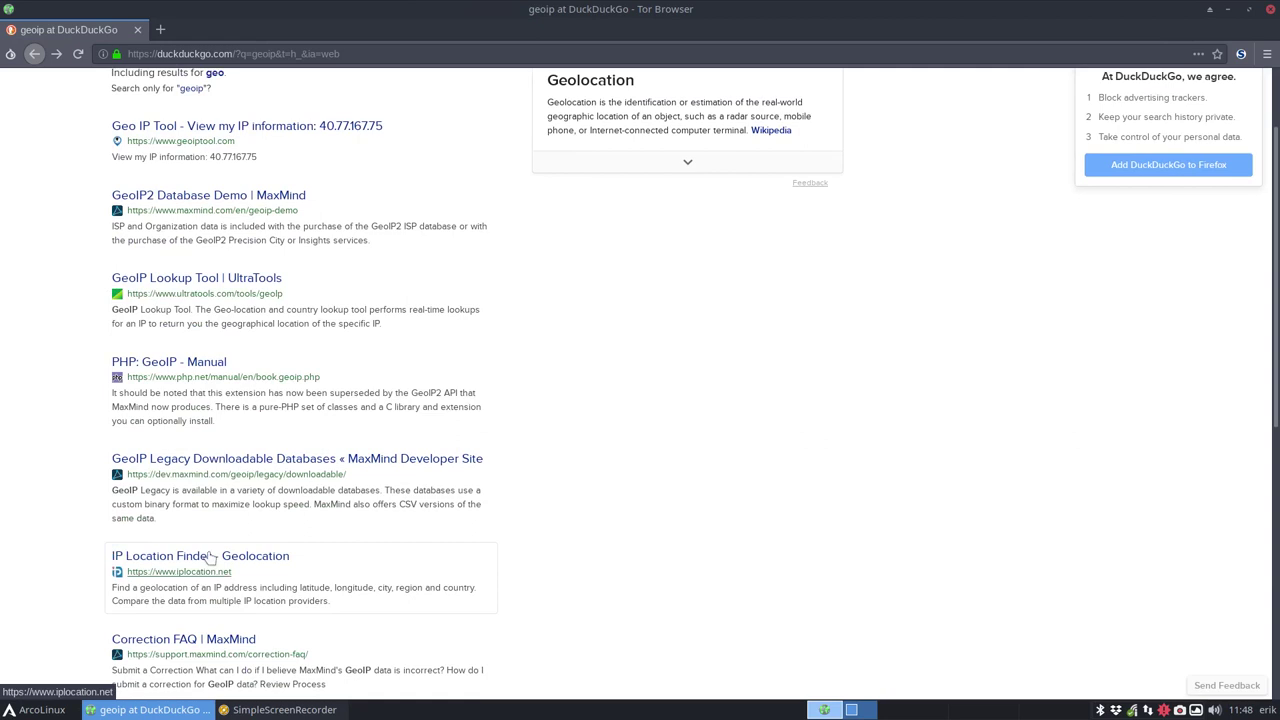
pyautogui.click(334, 532)
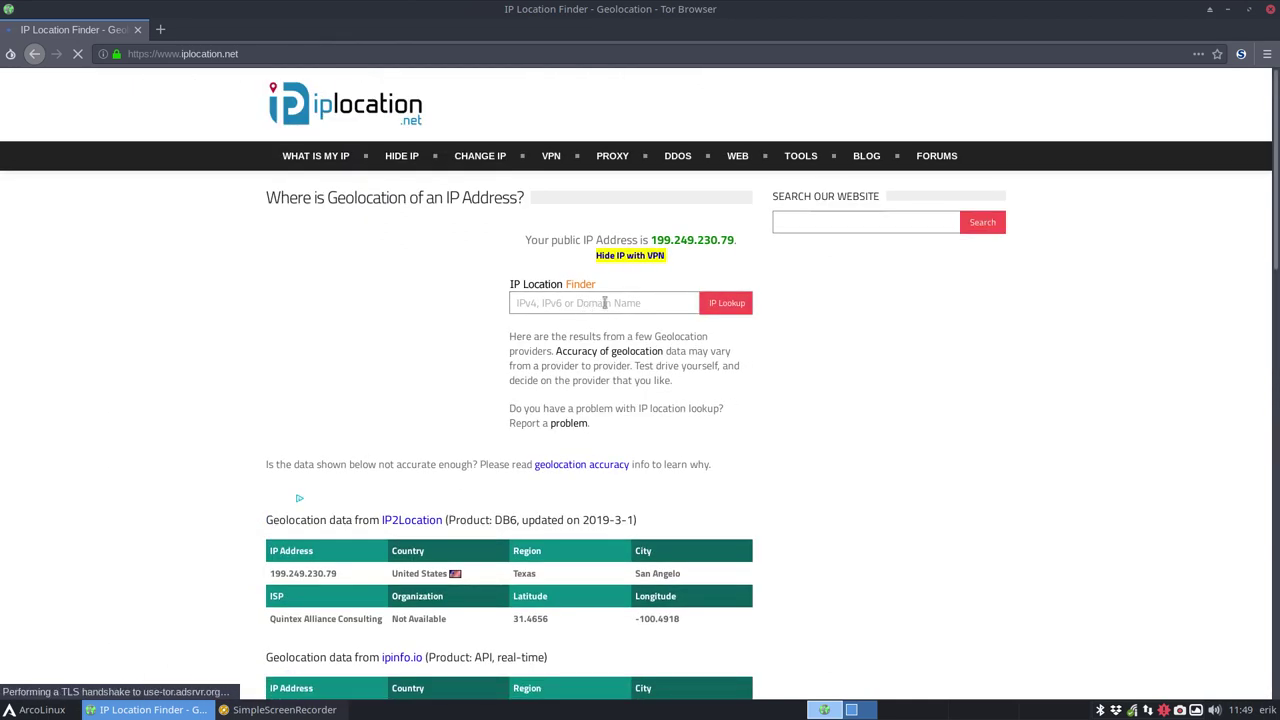
pyautogui.moveTo(652, 240); pyautogui.dragTo(735, 237)
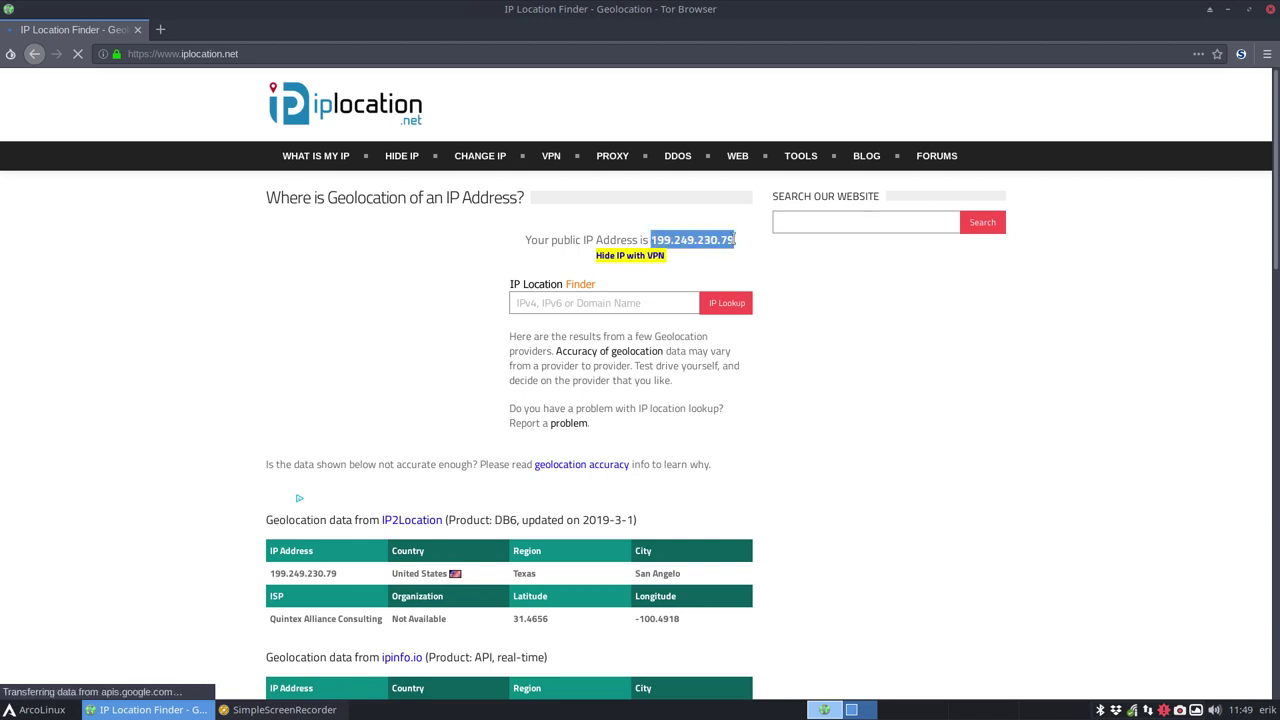
pyautogui.middleClick(541, 303)
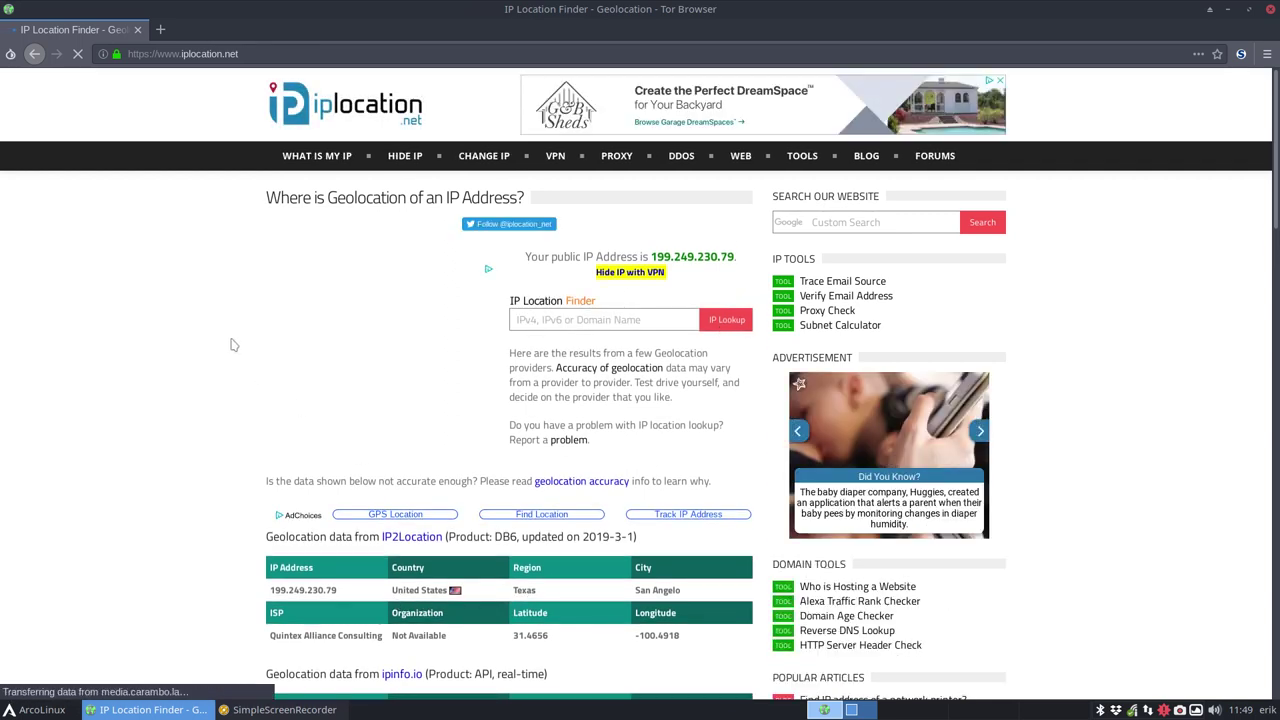
# Choose File > New Identity from the menu bar and confirm the browser restart.
pyautogui.click(8, 14)
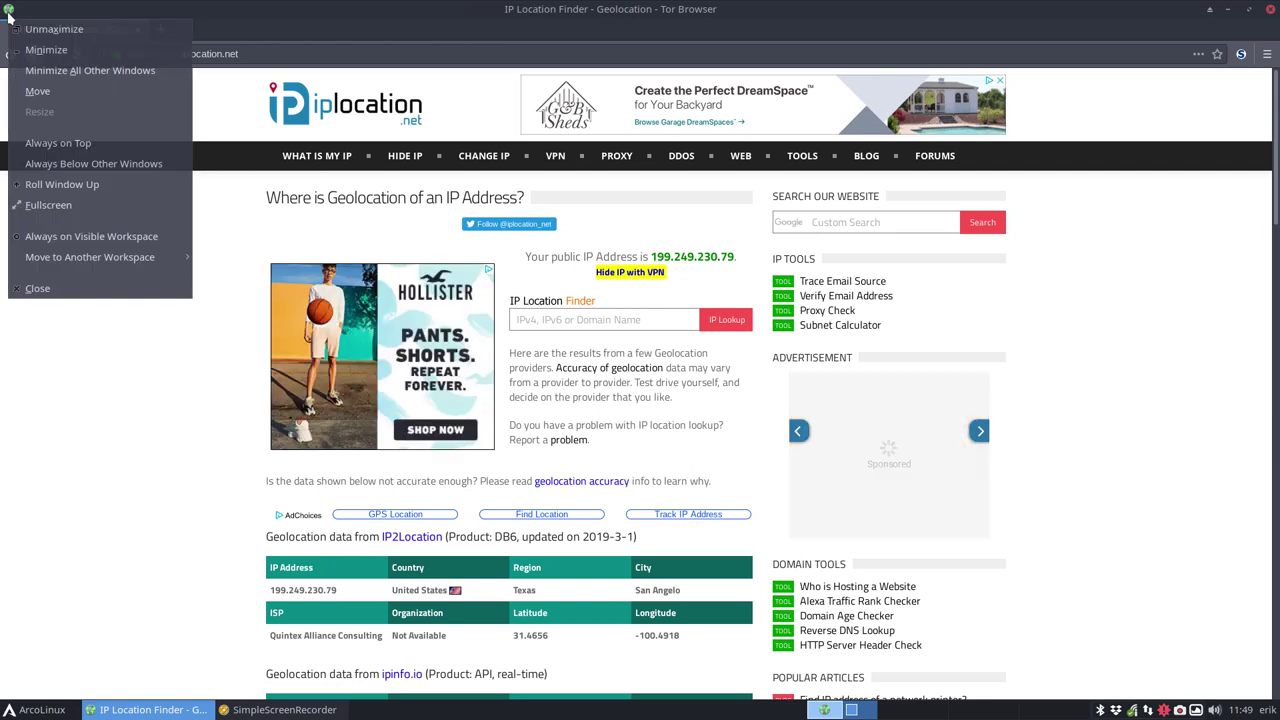
pyautogui.click(92, 12)
pyautogui.press('alt')
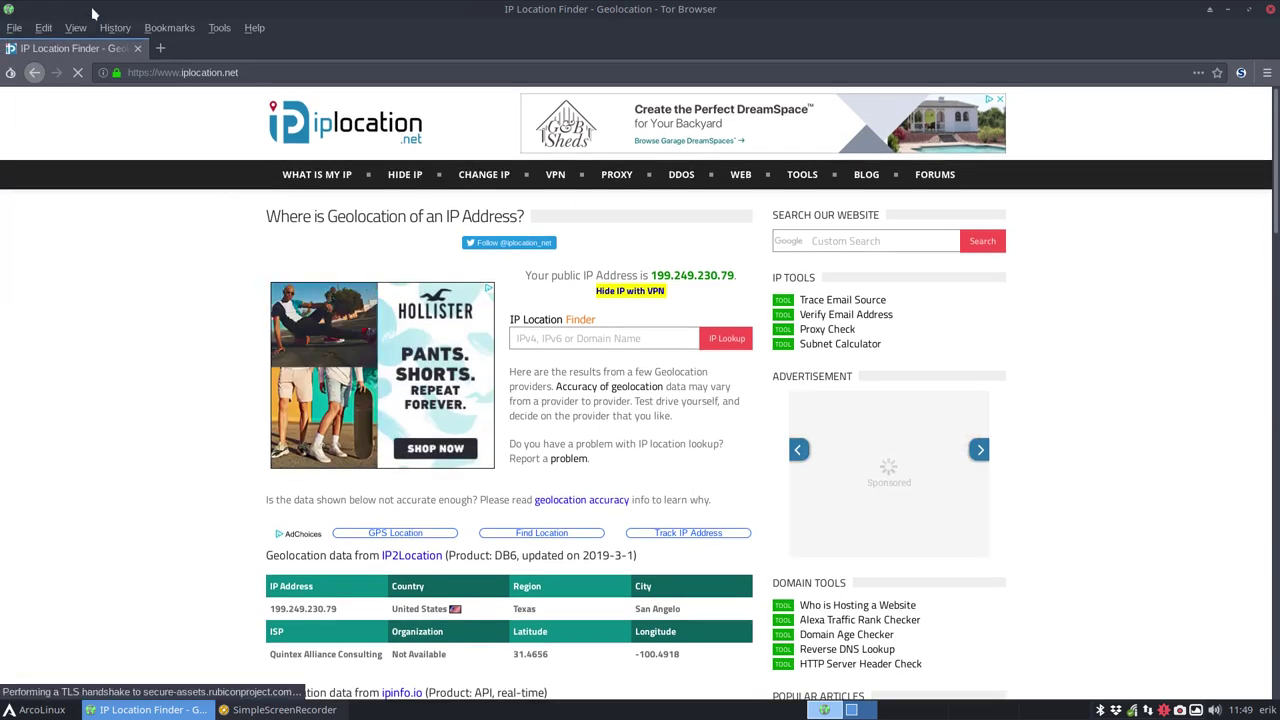
pyautogui.click(44, 28)
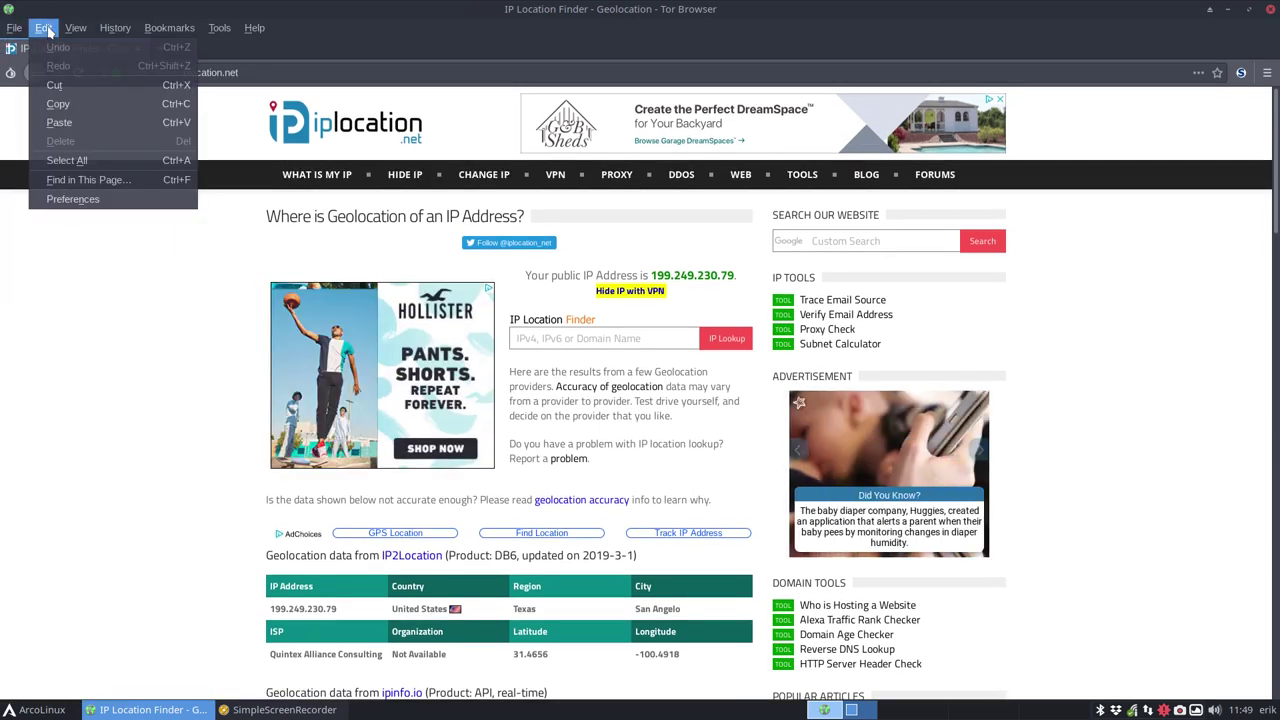
pyautogui.moveTo(117, 30)
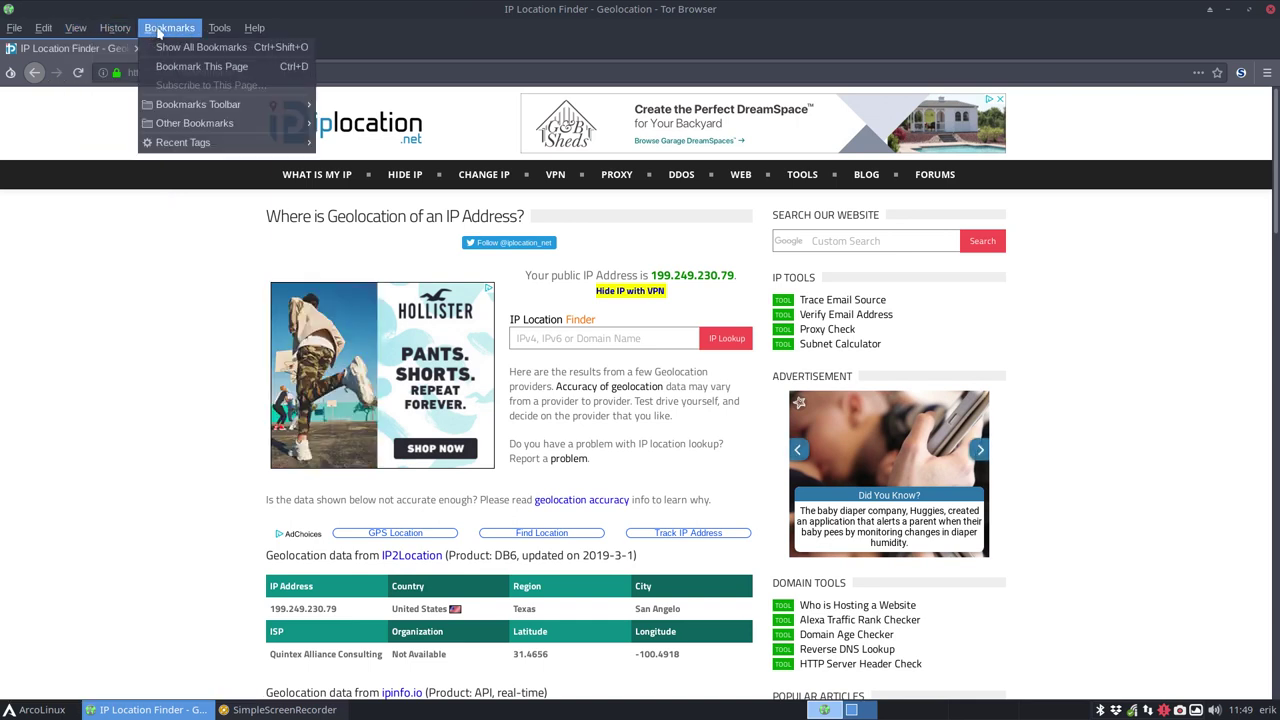
pyautogui.moveTo(216, 31)
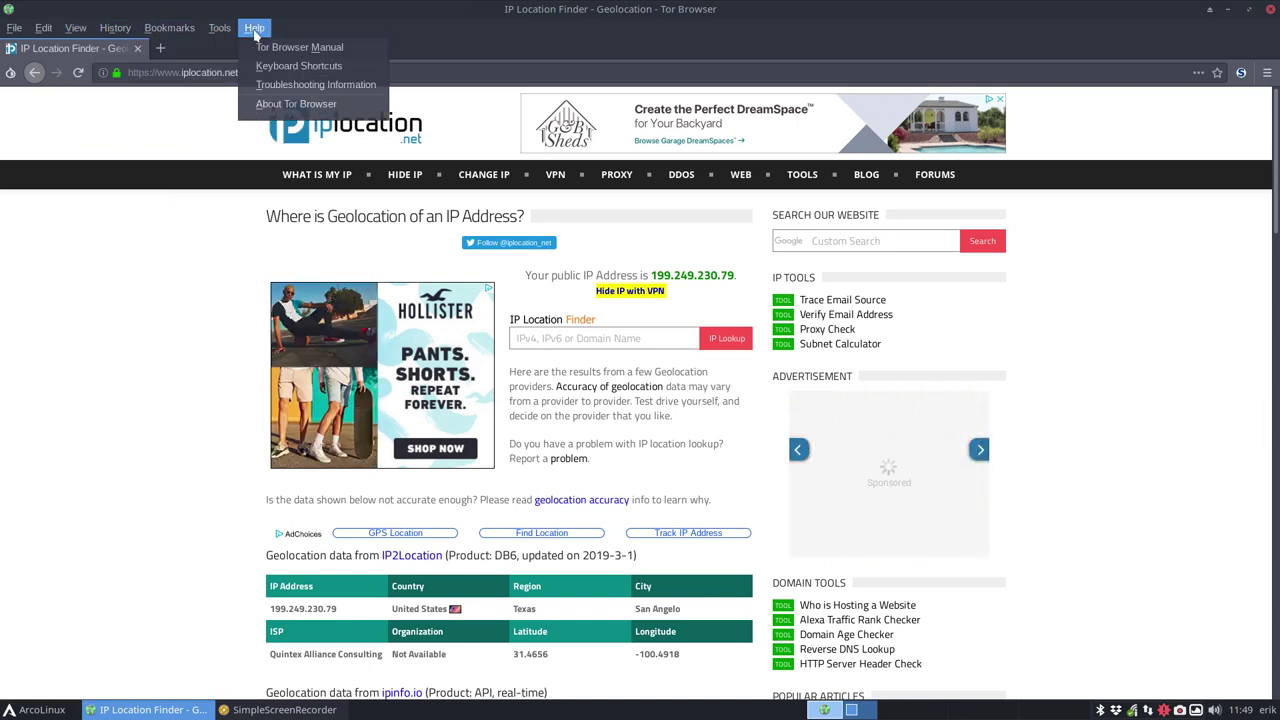
pyautogui.moveTo(44, 33)
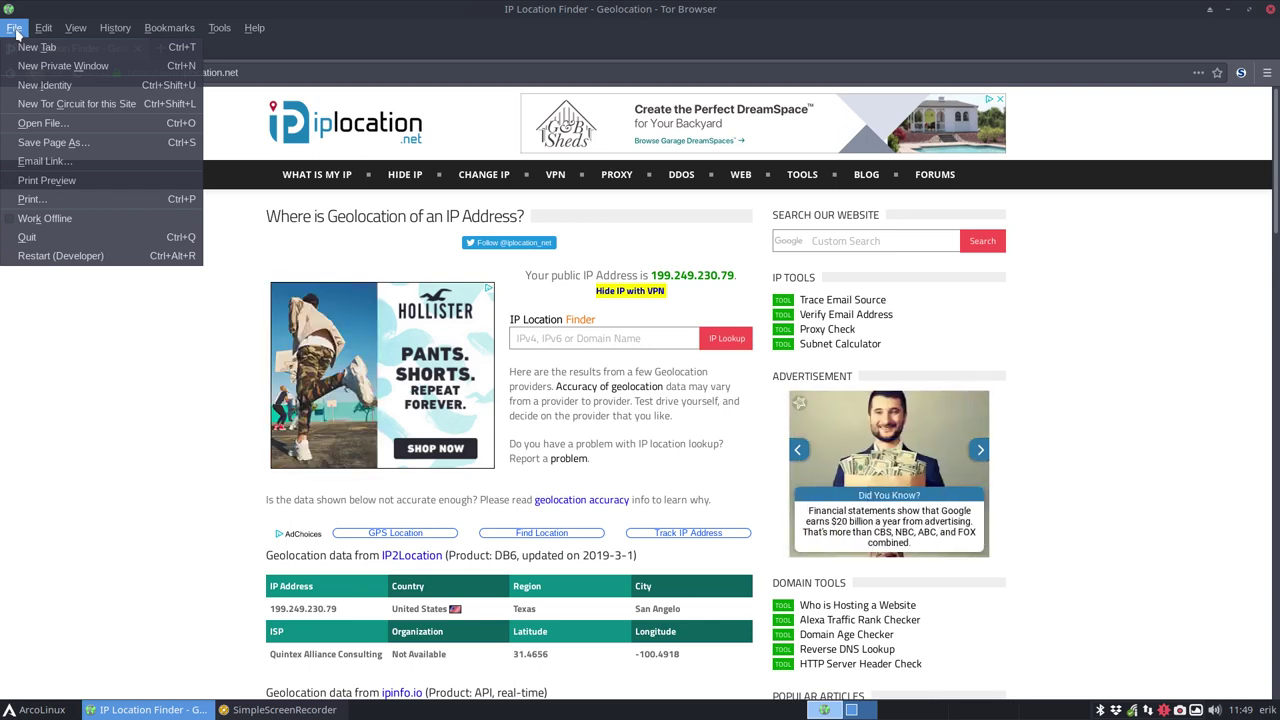
pyautogui.click(45, 85)
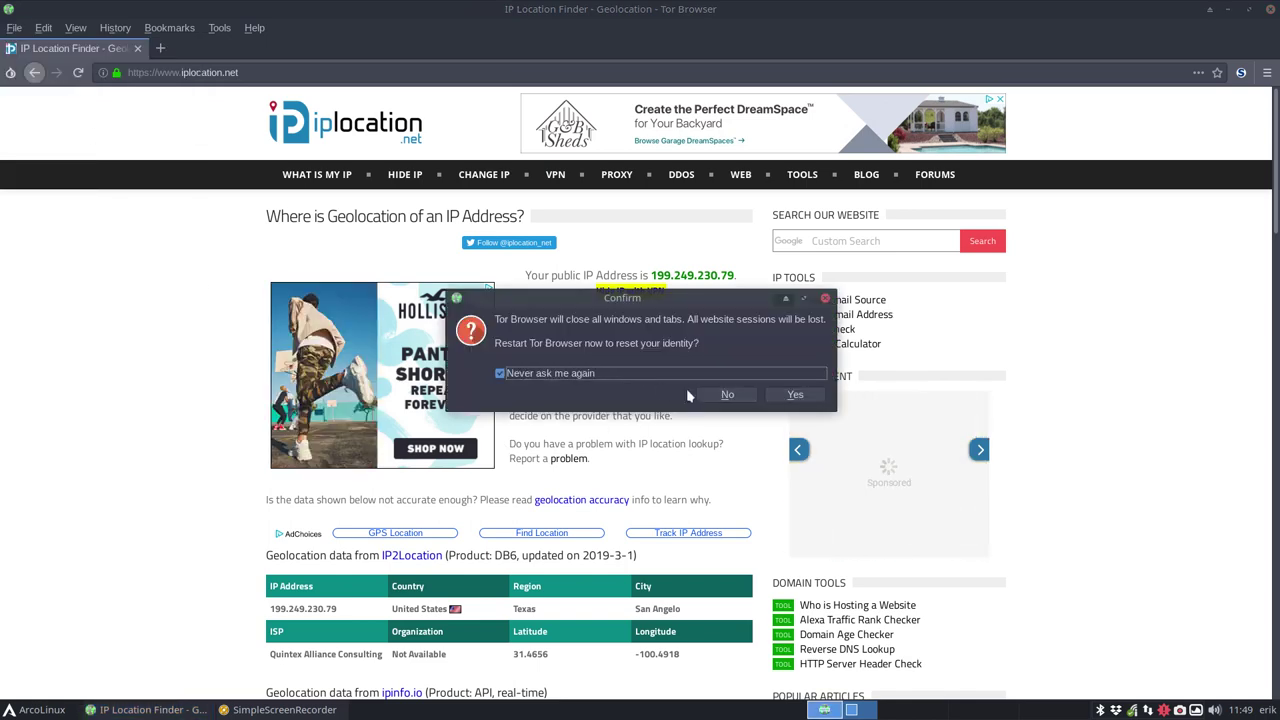
pyautogui.click(795, 395)
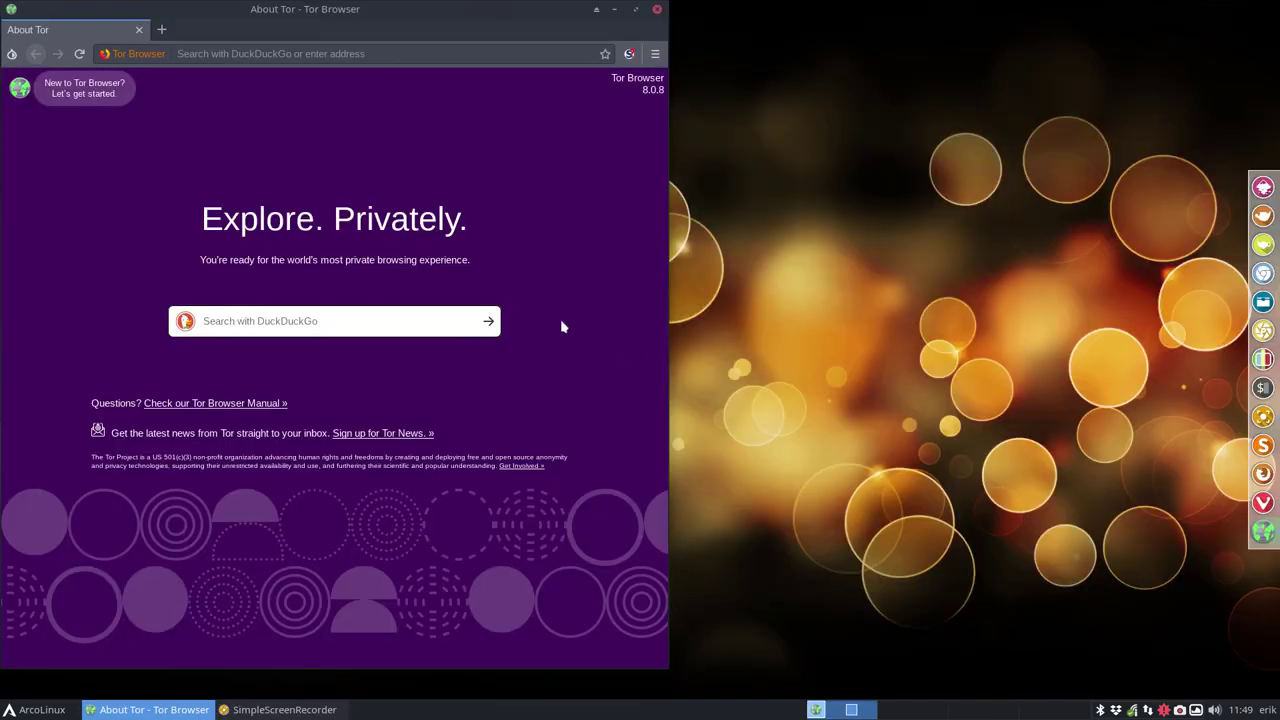
# Maximize the window and search DuckDuckGo for 'geo', allowing the NoScript cross-site request.
pyautogui.click(635, 11)
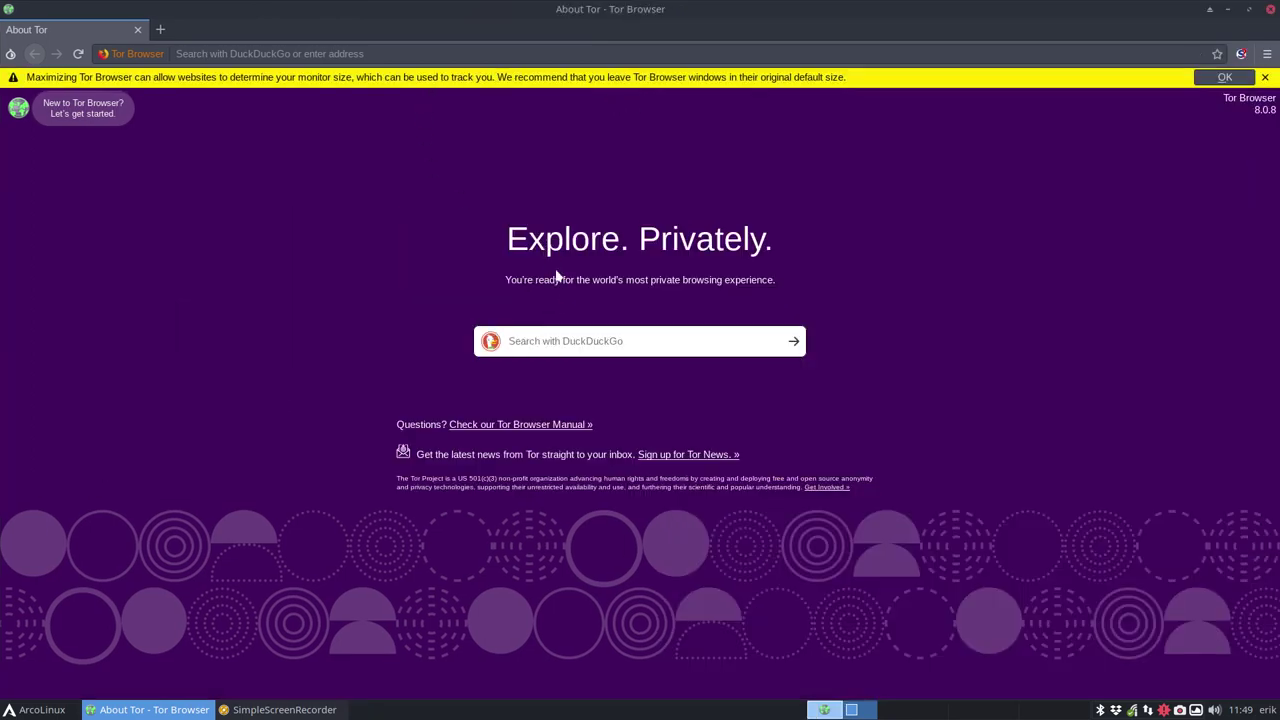
pyautogui.write('geo')
pyautogui.press('Return')
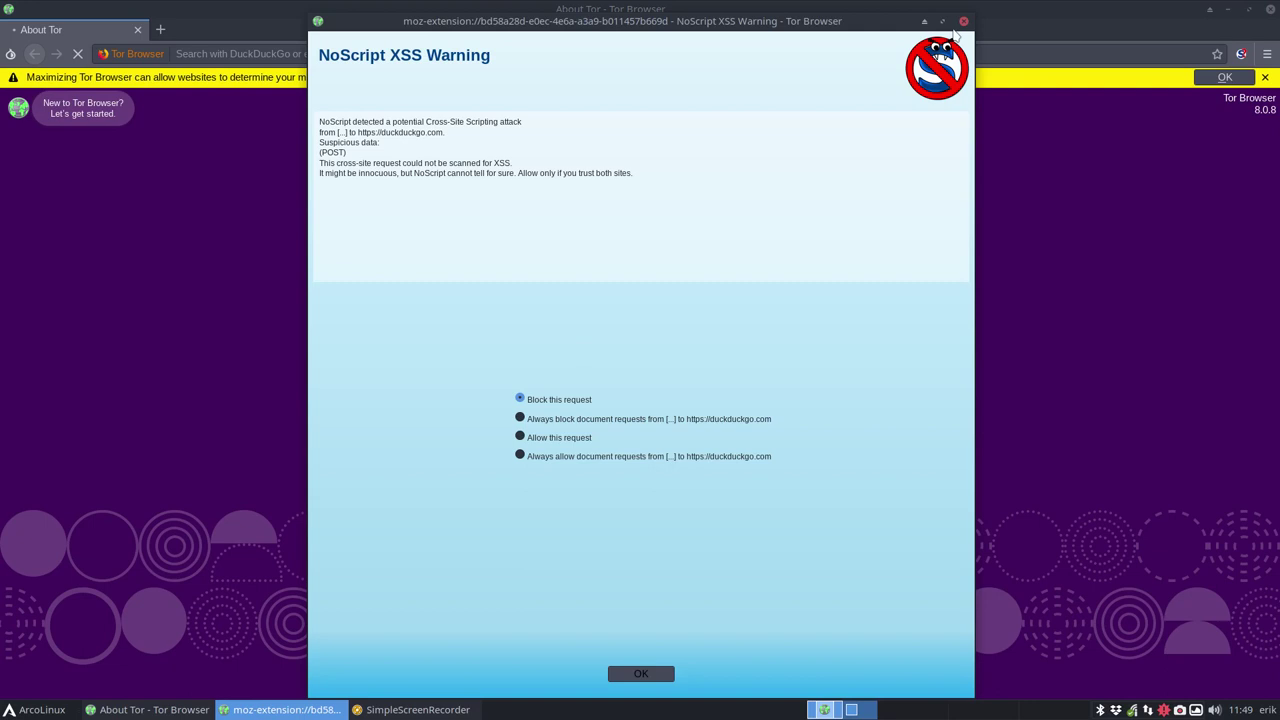
pyautogui.click(962, 22)
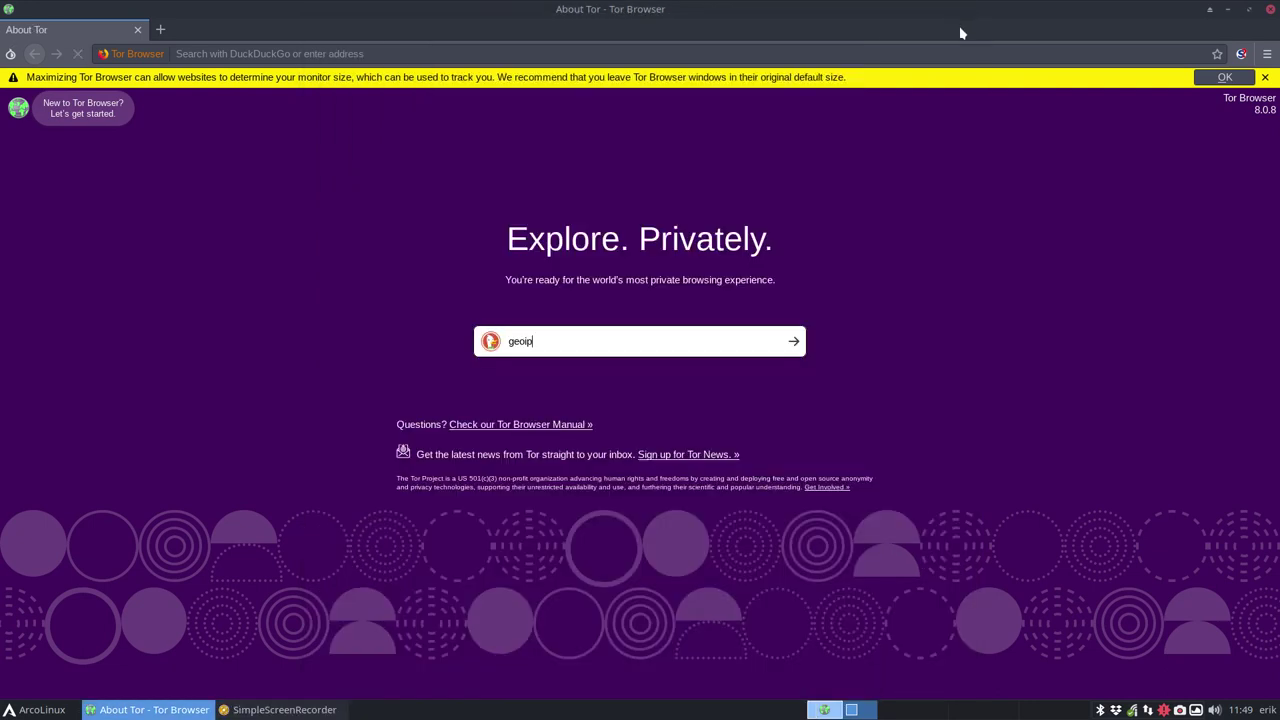
pyautogui.click(794, 341)
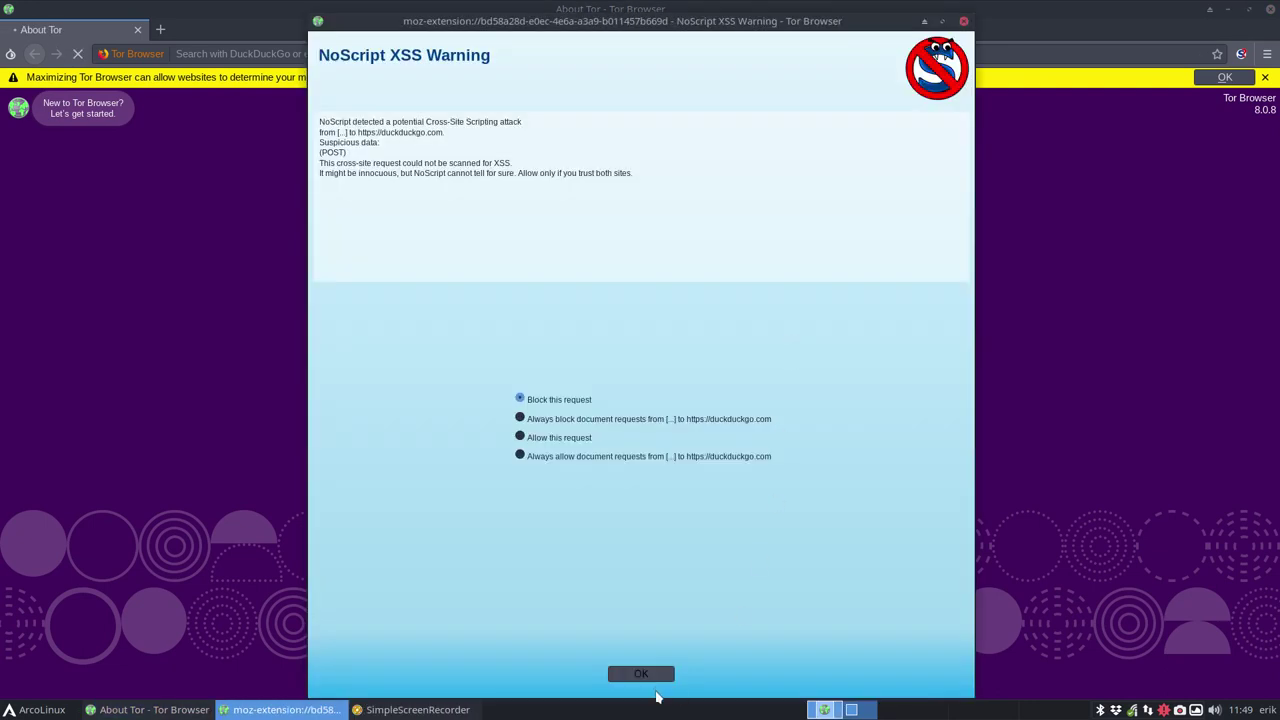
pyautogui.click(641, 674)
pyautogui.click(794, 341)
pyautogui.click(519, 438)
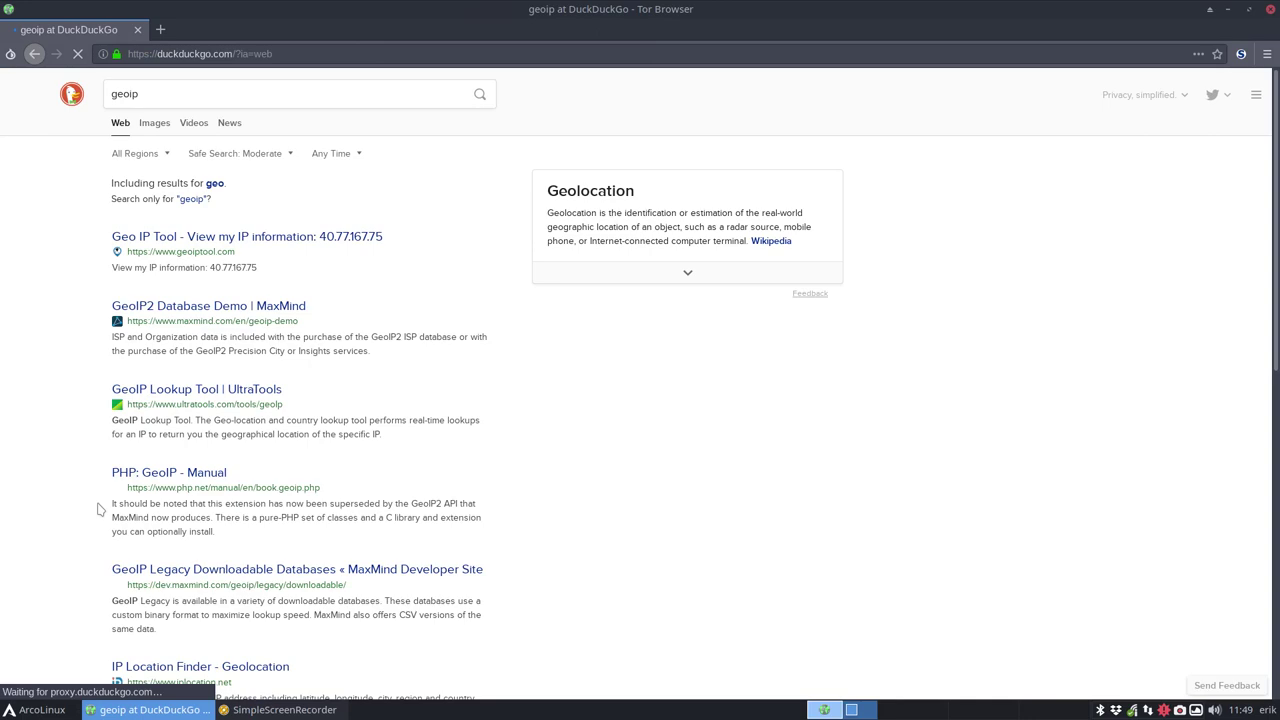
# Open the IP Location Finder result showing 176.10.99.200 in Baar, Zug, Switzerland.
pyautogui.scroll(-3, 100, 508)
pyautogui.scroll(-1, 96, 508)
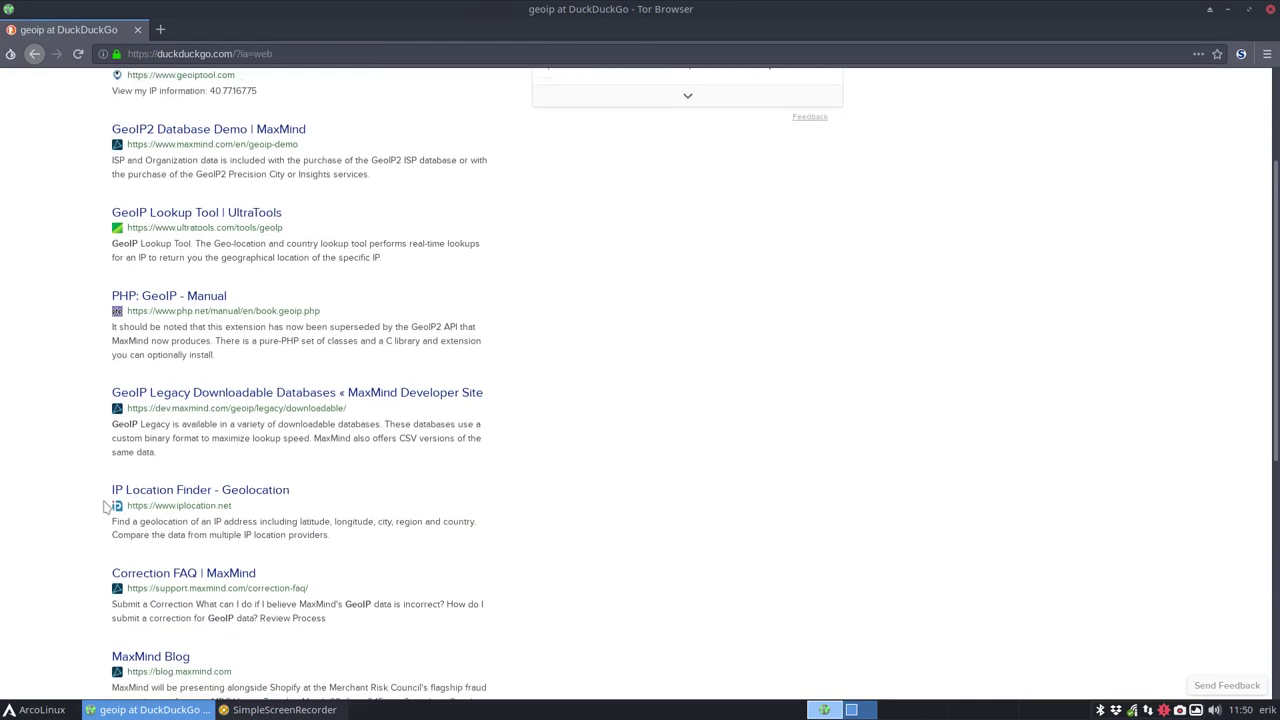
pyautogui.click(229, 484)
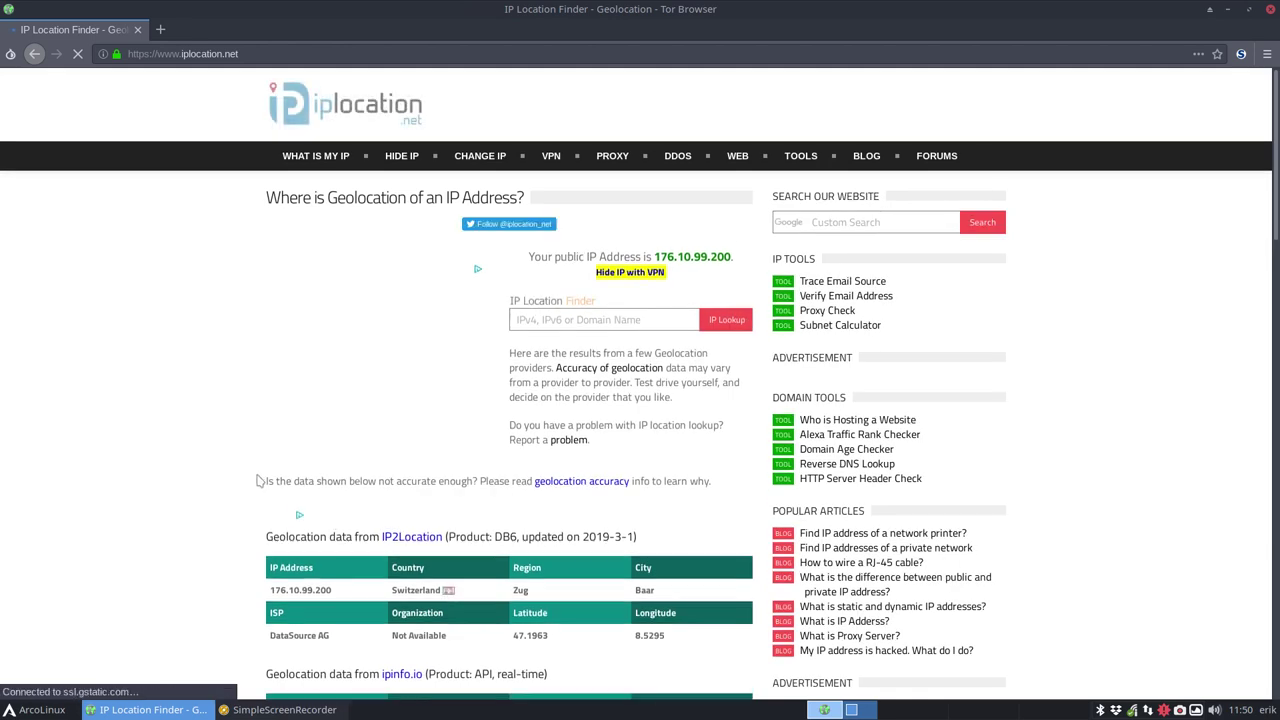
pyautogui.scroll(-3, 186, 400)
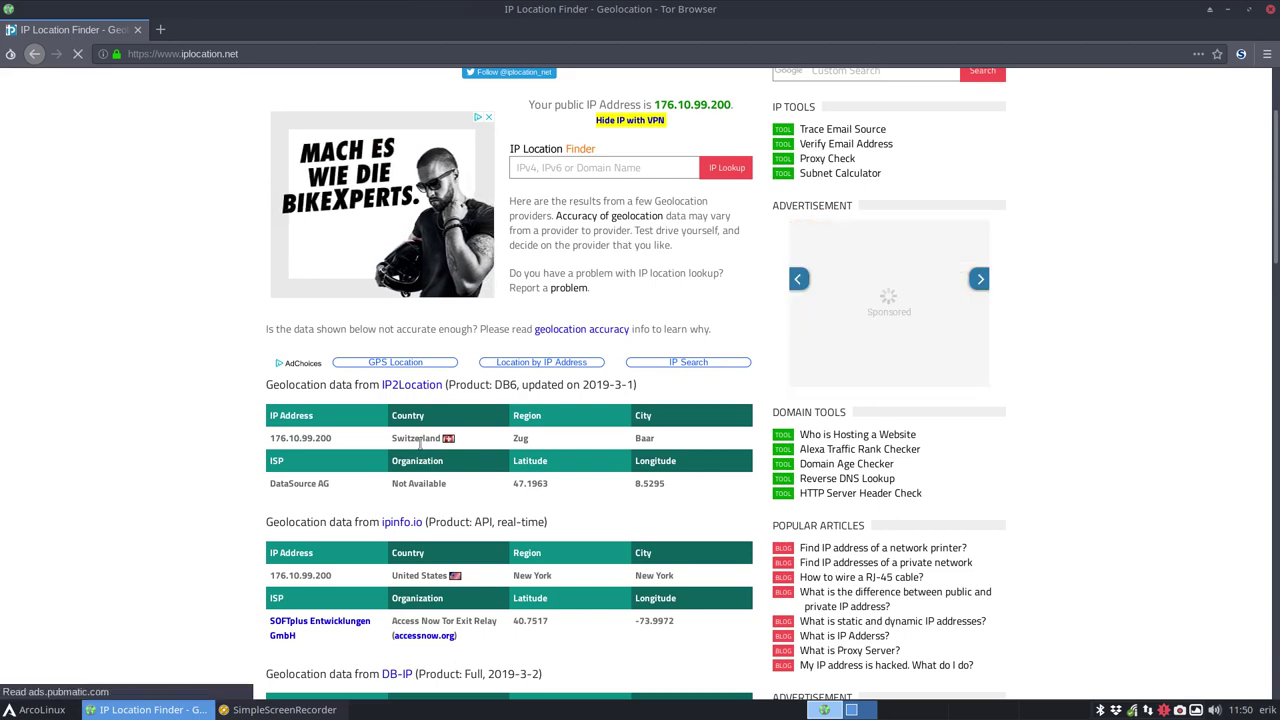
pyautogui.scroll(3, 460, 420)
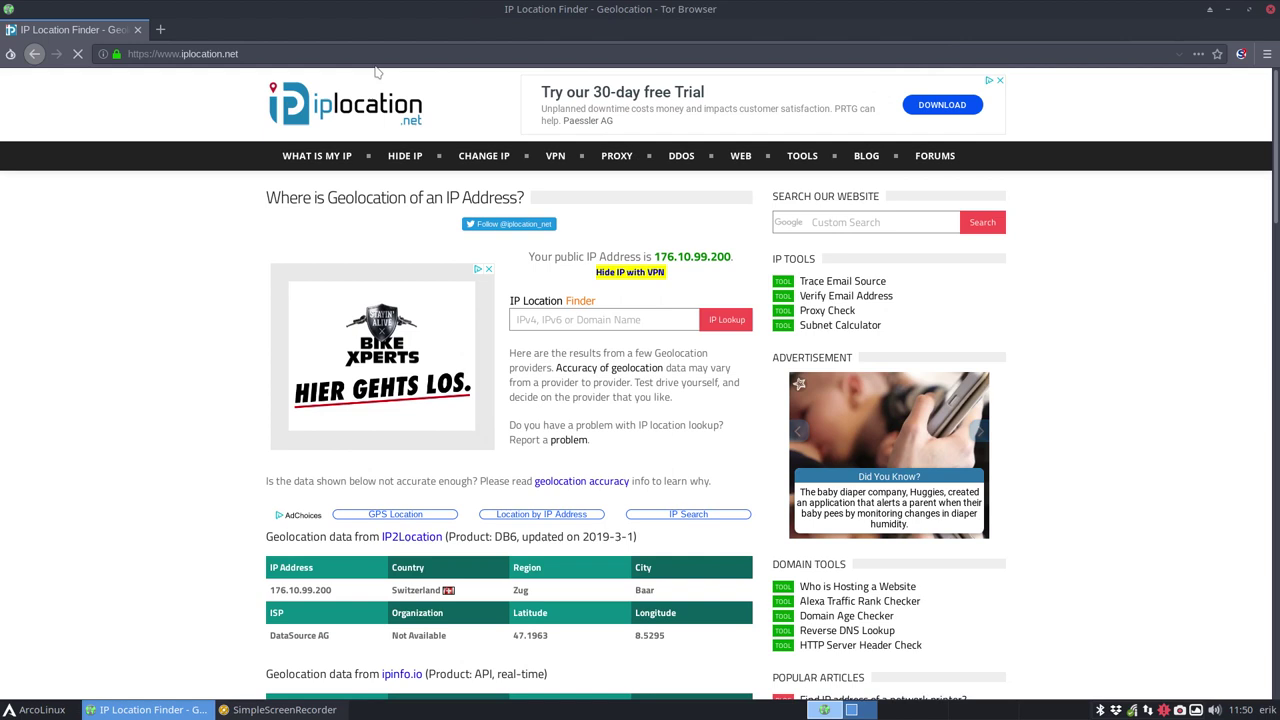
pyautogui.click(278, 55)
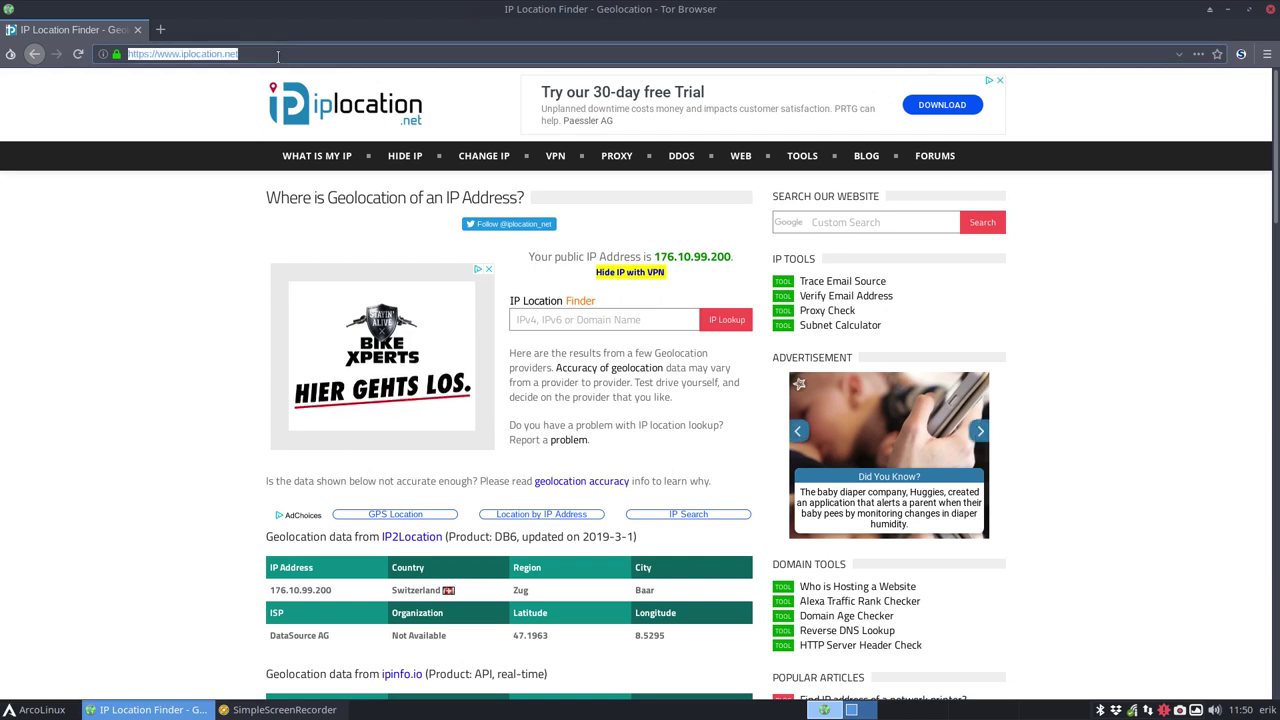
# Search for 'speedtest' and open the Speedtest.net site.
pyautogui.write('speedtest')
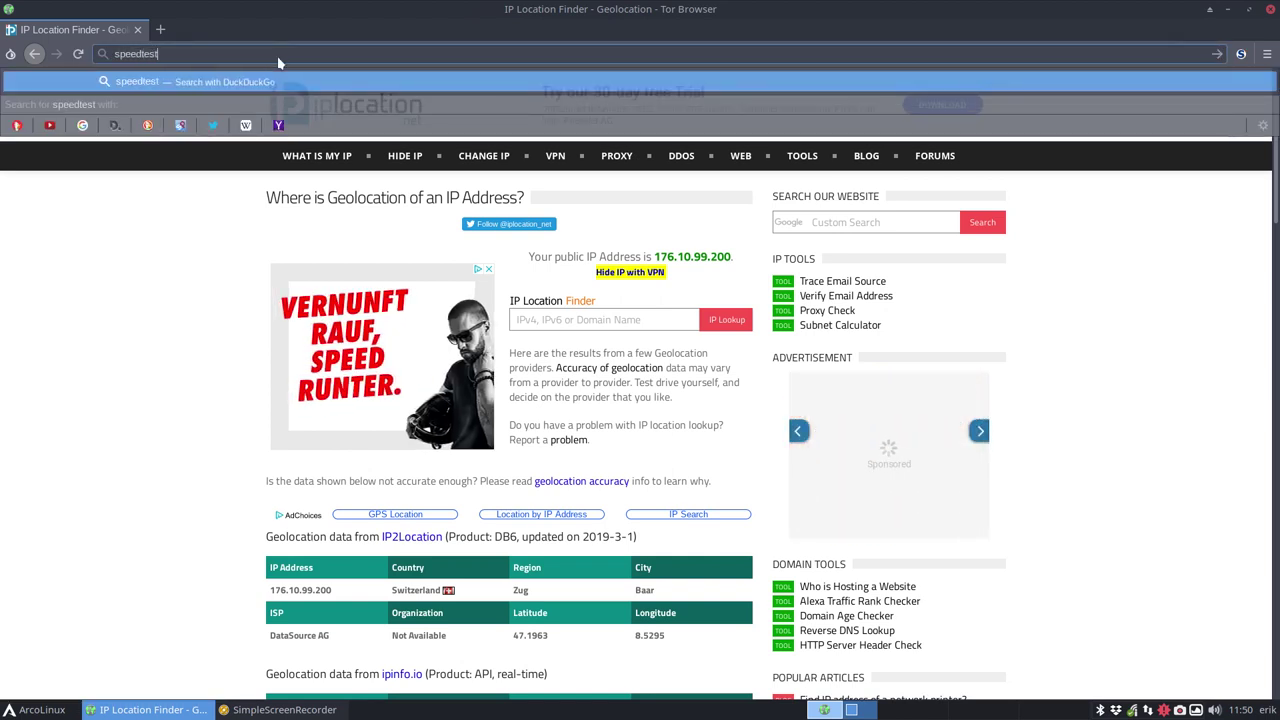
pyautogui.press('Return')
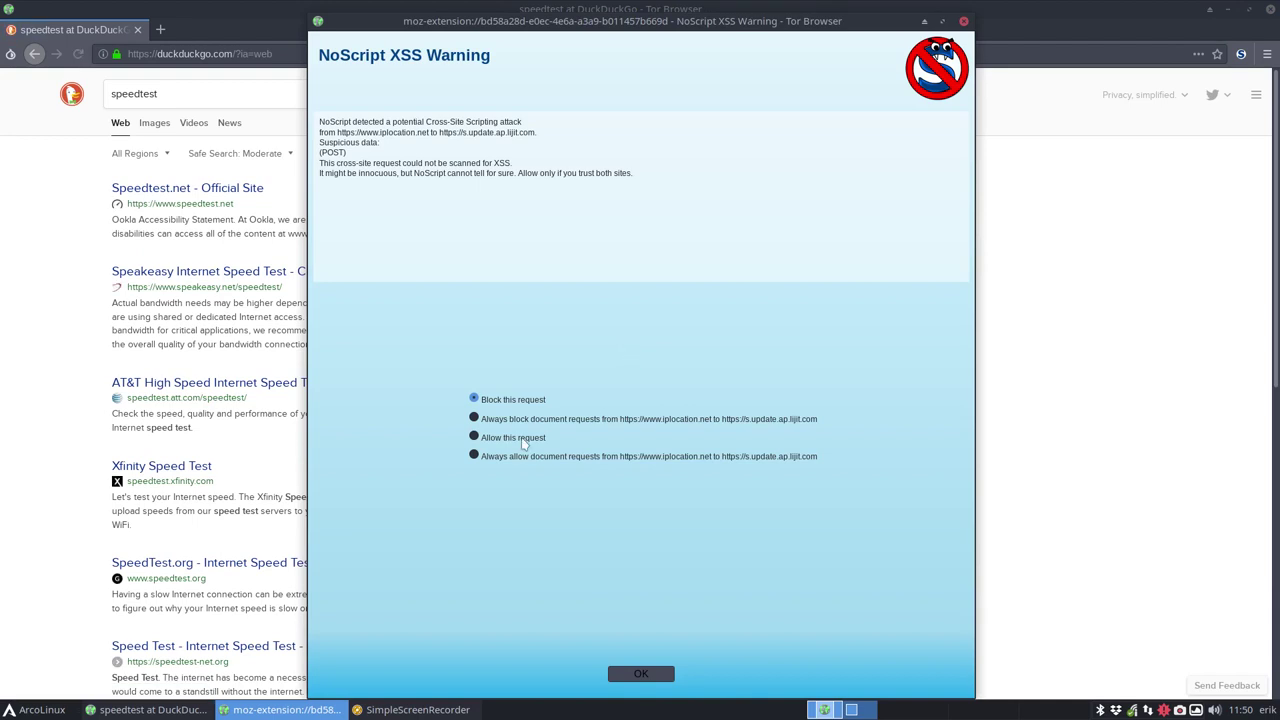
pyautogui.click(657, 673)
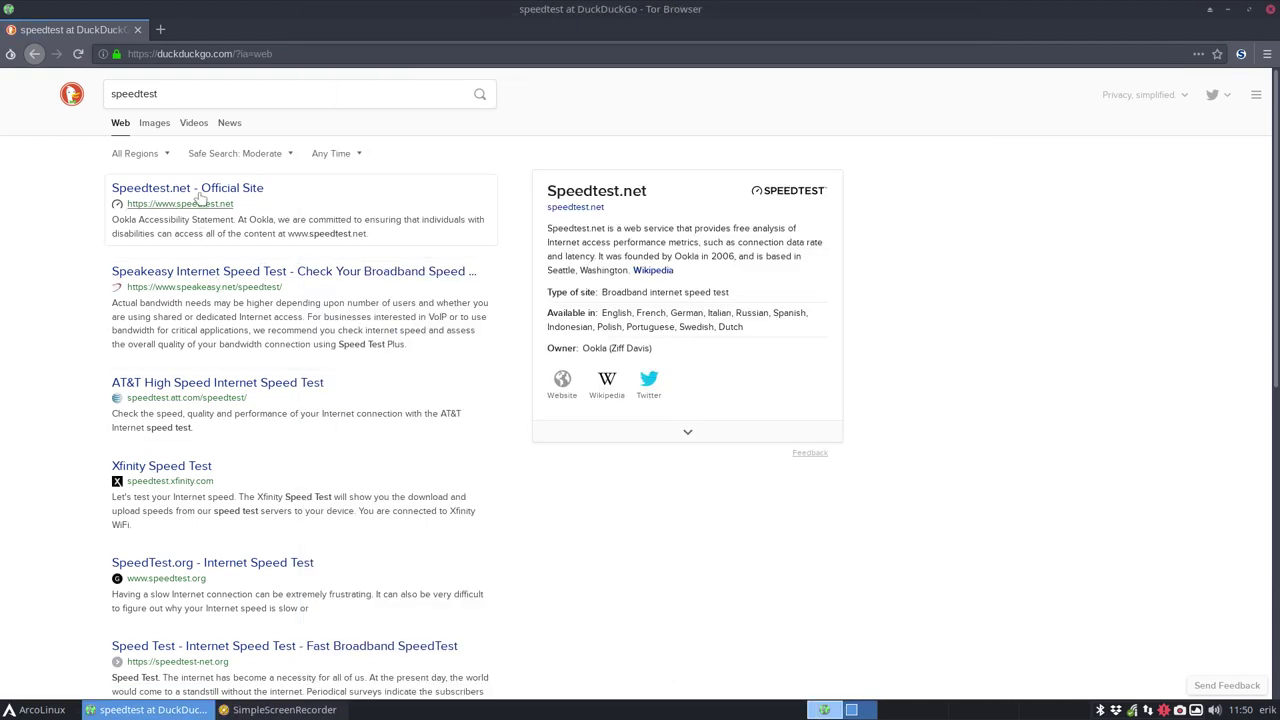
pyautogui.click(245, 205)
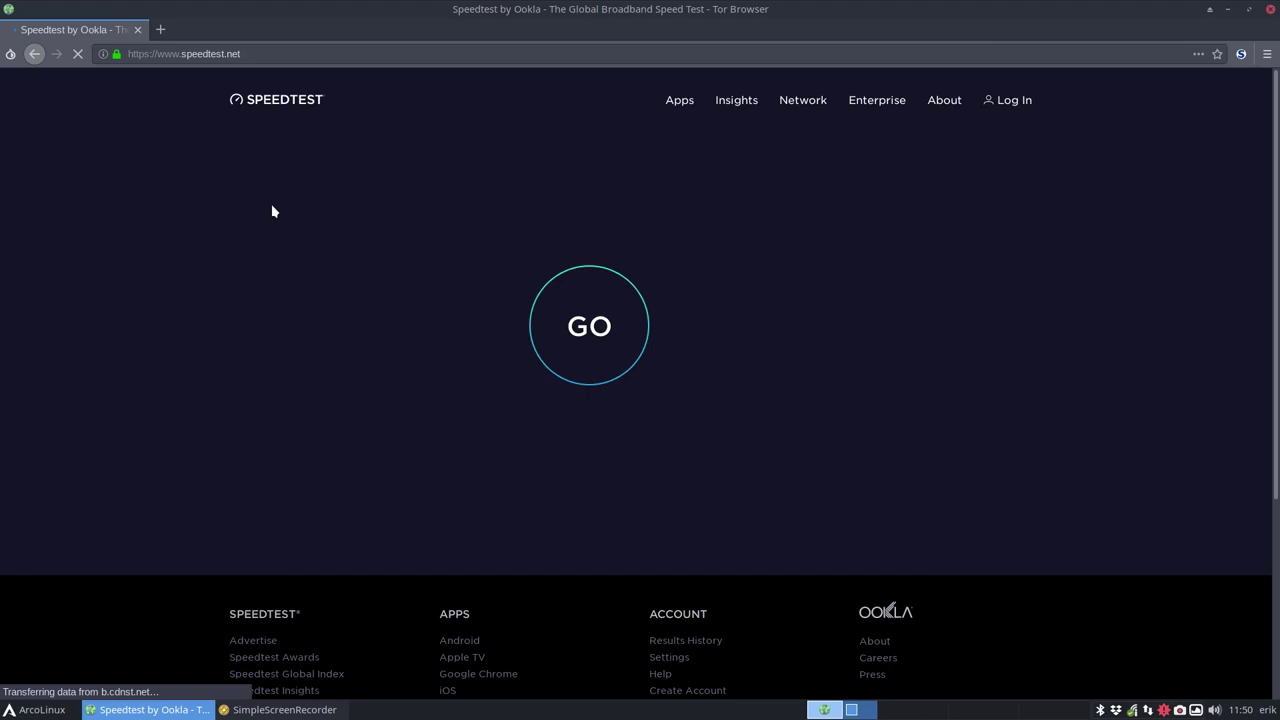
# Run the speed test, which gives a 100 ms ping then fails, and return to DuckDuckGo.
pyautogui.click(580, 330)
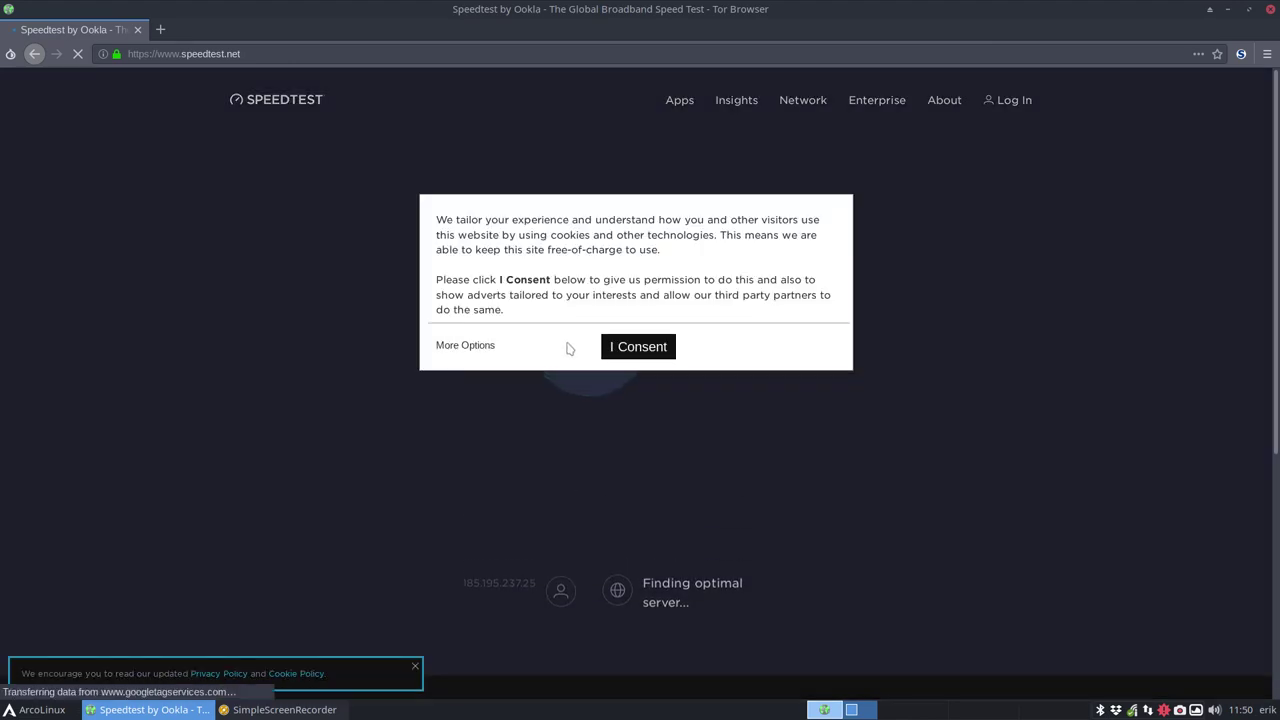
pyautogui.click(609, 346)
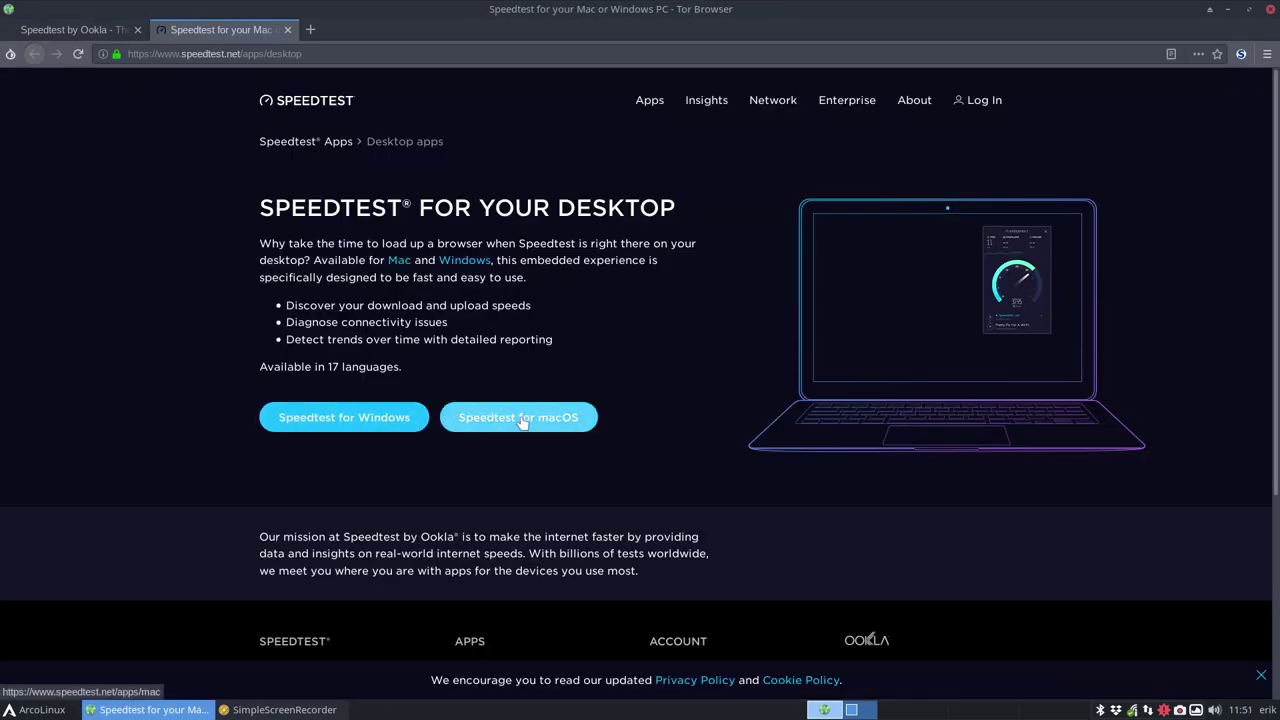
pyautogui.click(288, 29)
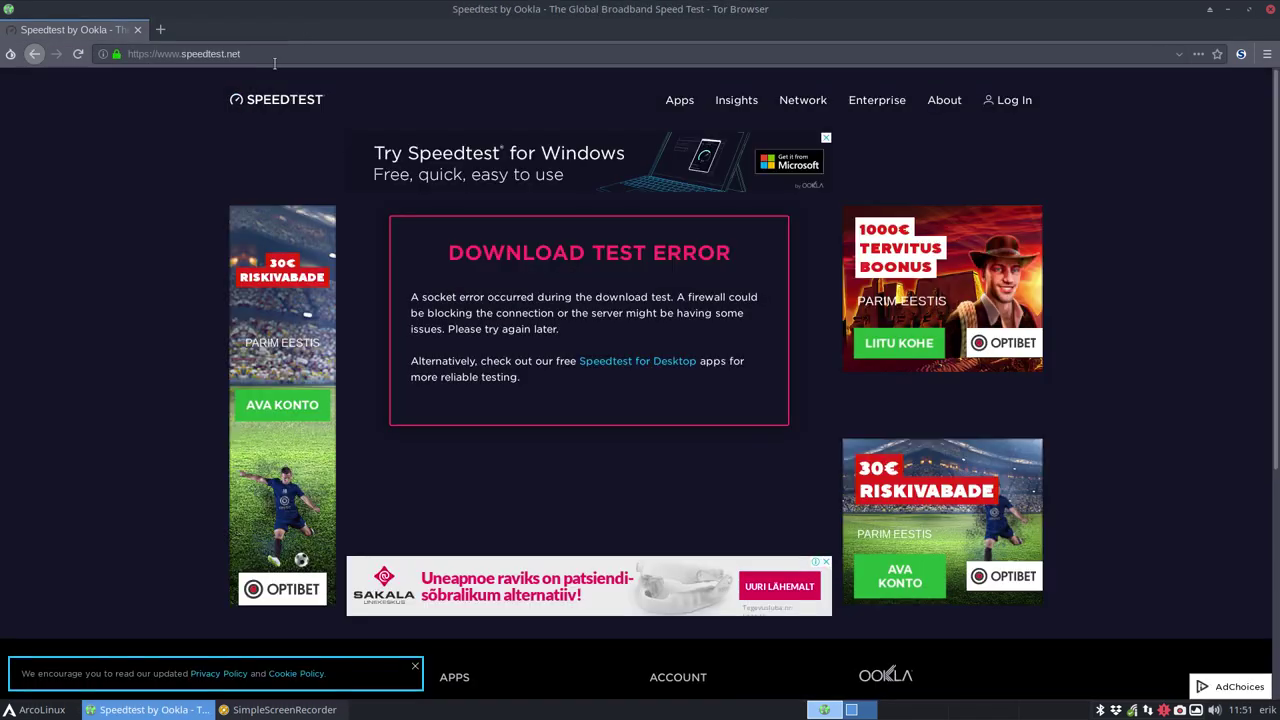
pyautogui.click(33, 54)
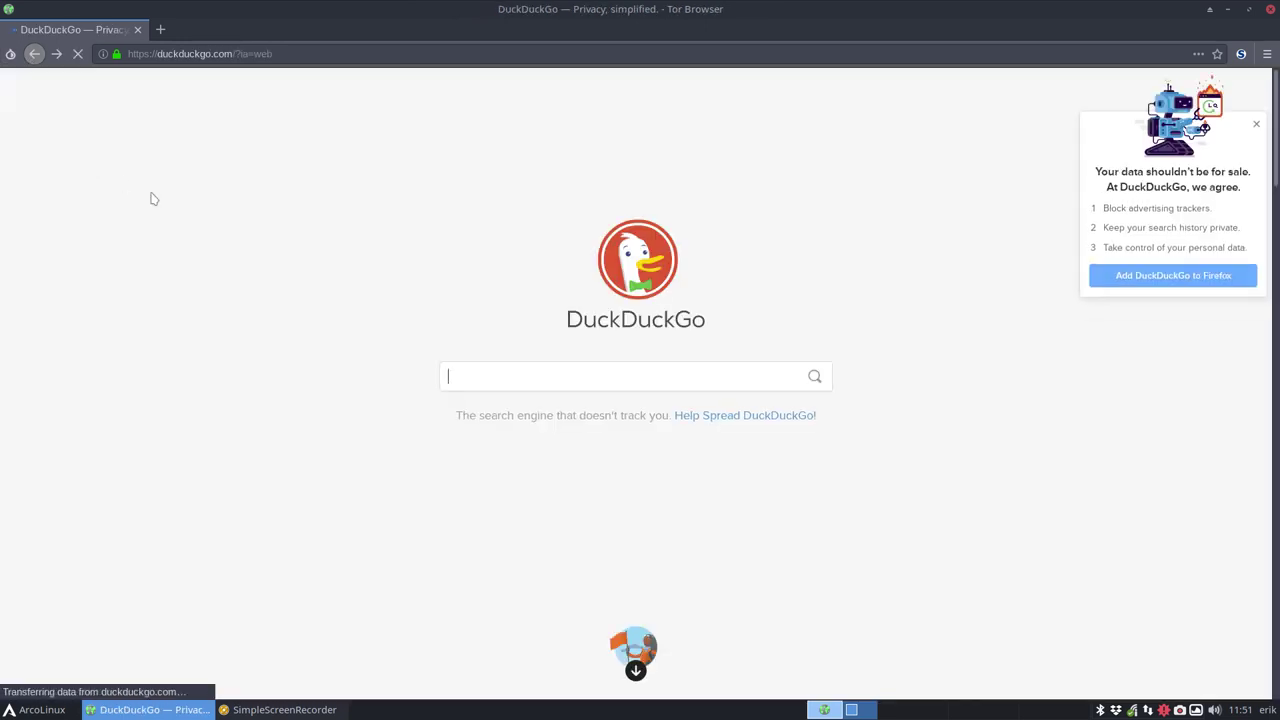
# Resubmit a DuckDuckGo search for 'speedt'.
pyautogui.click(507, 373)
pyautogui.write('s')
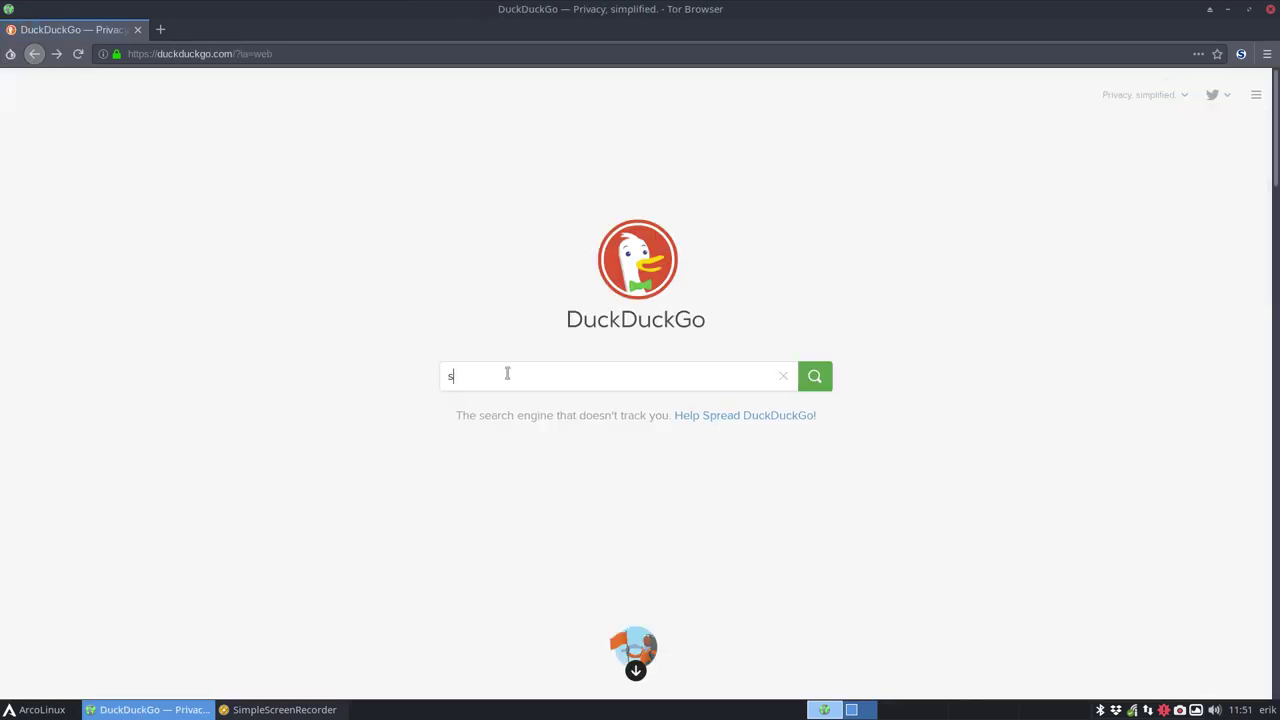
pyautogui.write('peedtest')
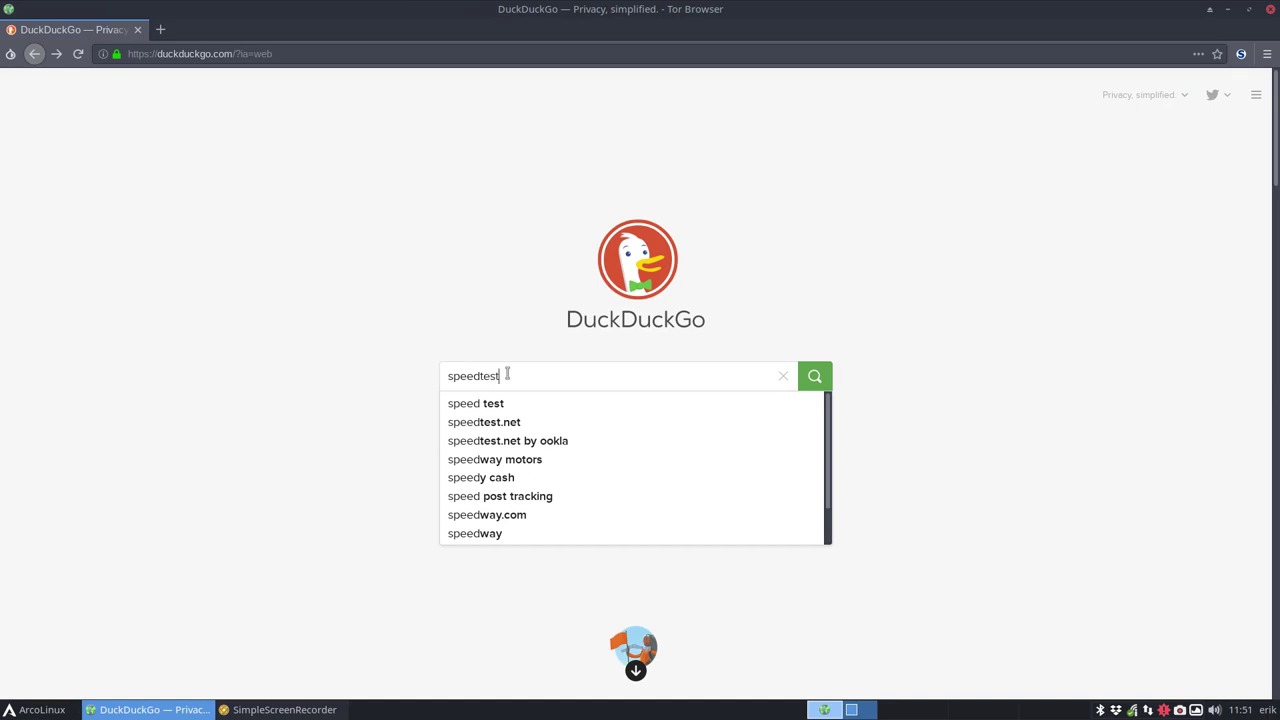
pyautogui.press('Return')
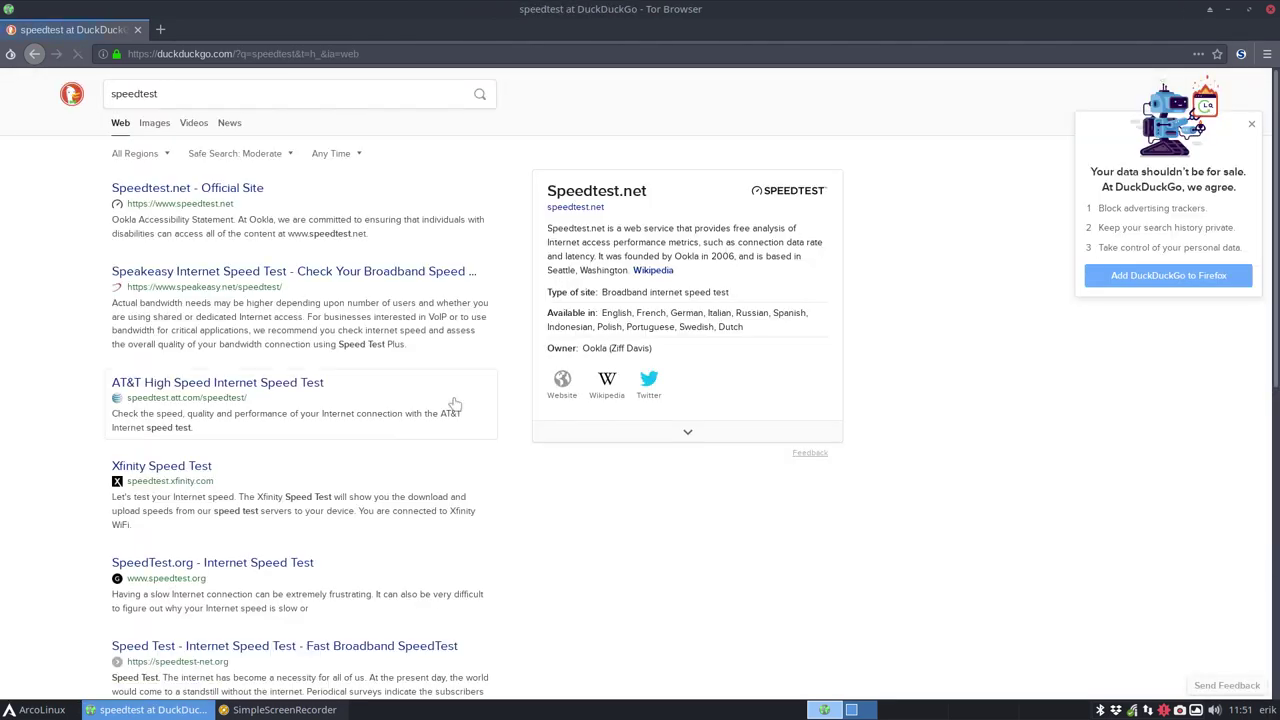
# Search 'arch linuxdownload' and open the archlinux.org Downloads page's mirror list by country.
pyautogui.click(257, 57)
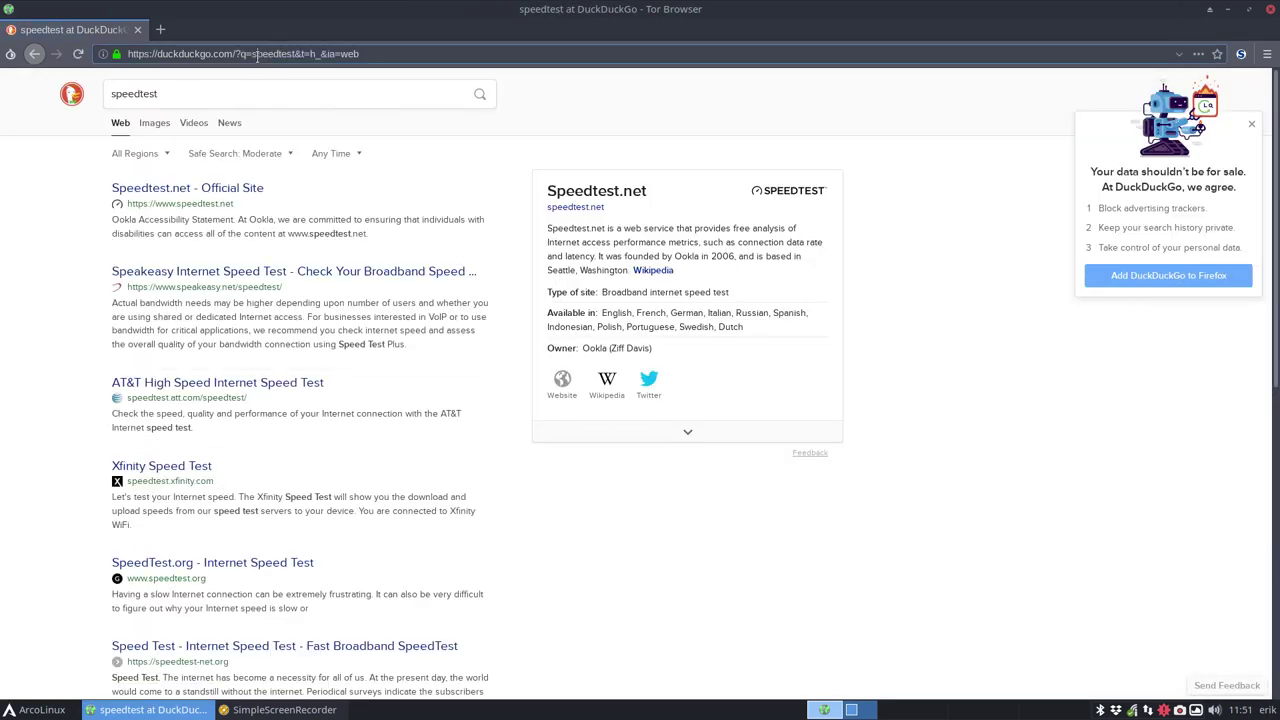
pyautogui.write('arch lin')
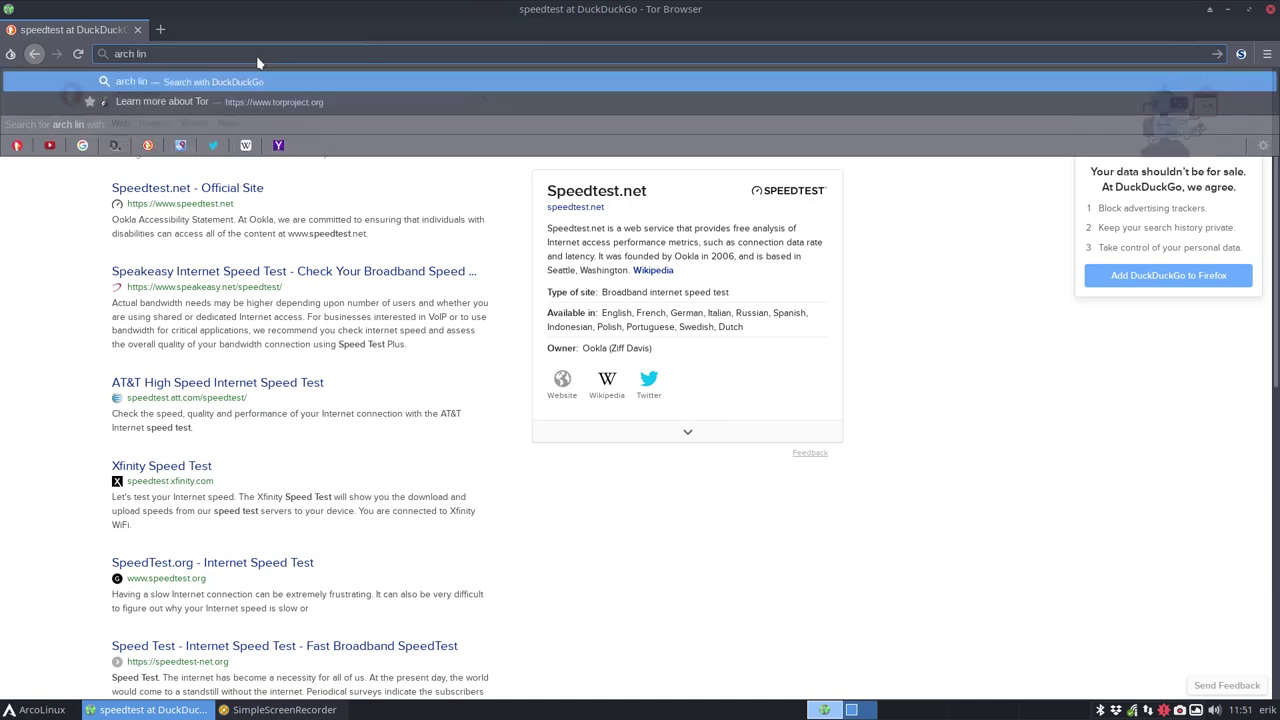
pyautogui.write('ux')
pyautogui.write('download')
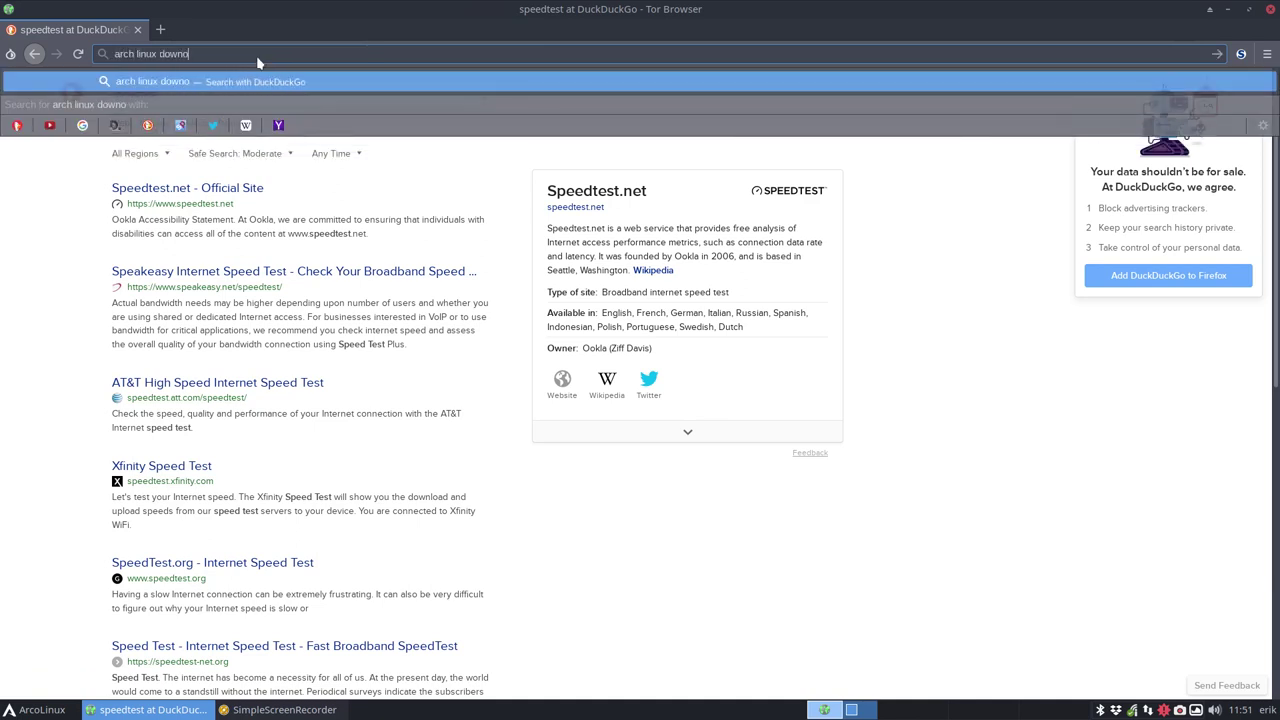
pyautogui.press('Escape')
pyautogui.press('Escape')
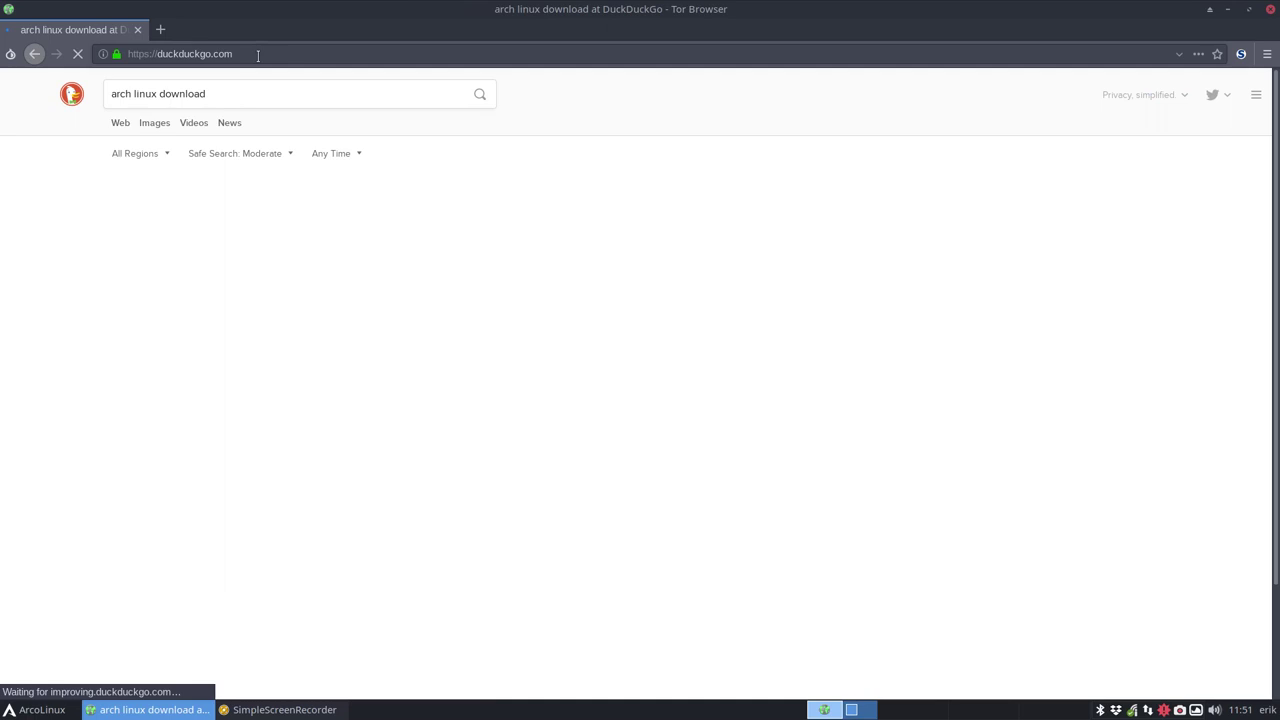
pyautogui.click(228, 188)
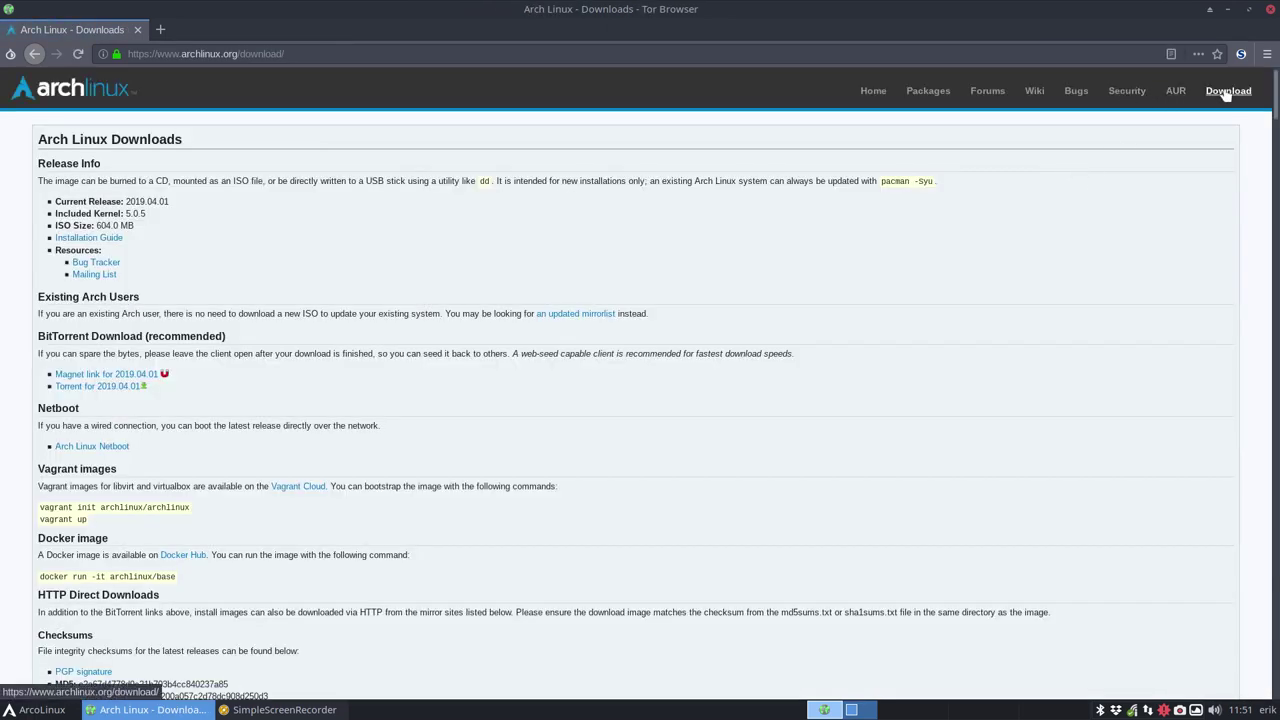
pyautogui.scroll(-20, 390, 418)
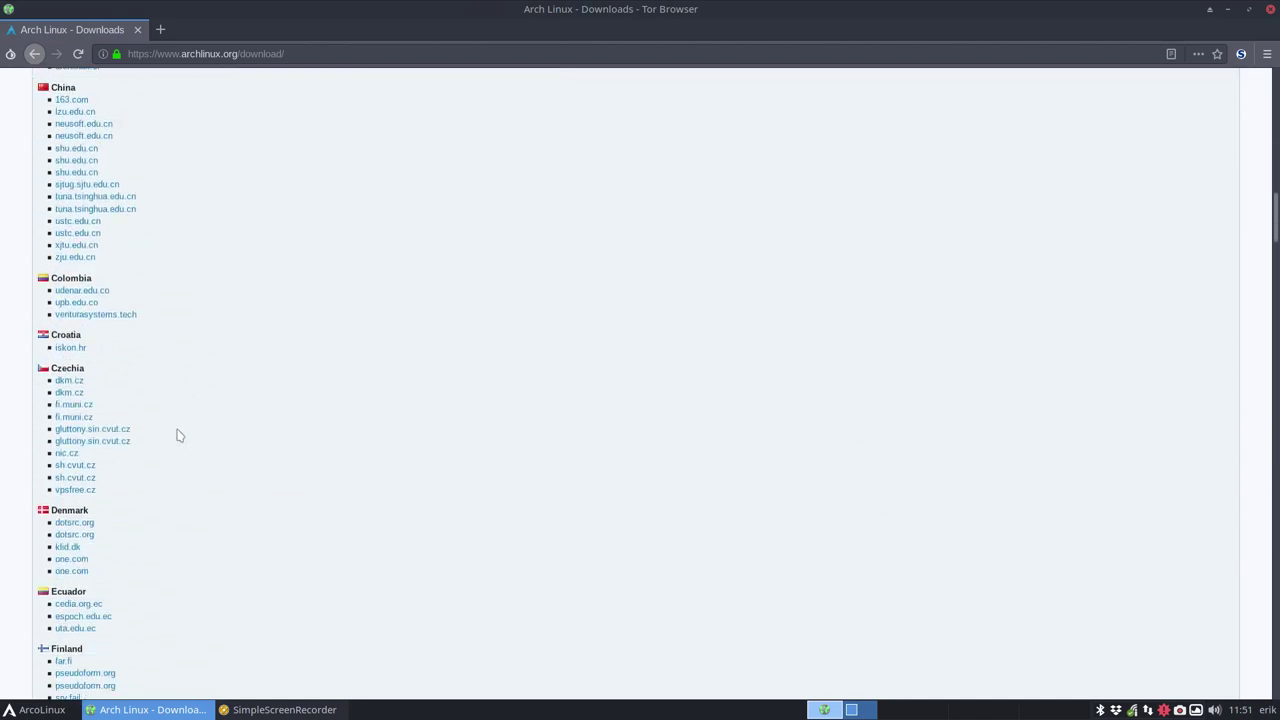
pyautogui.scroll(-15, 178, 435)
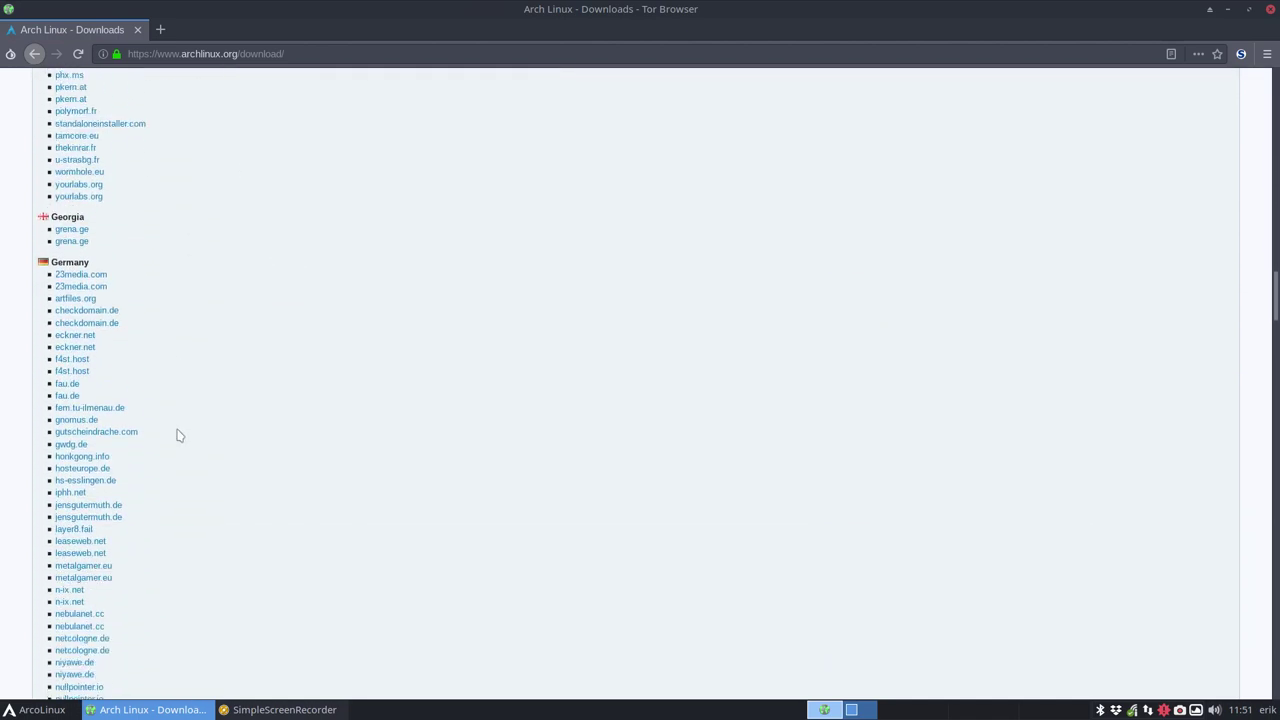
pyautogui.scroll(-3, 178, 435)
pyautogui.scroll(1, 100, 493)
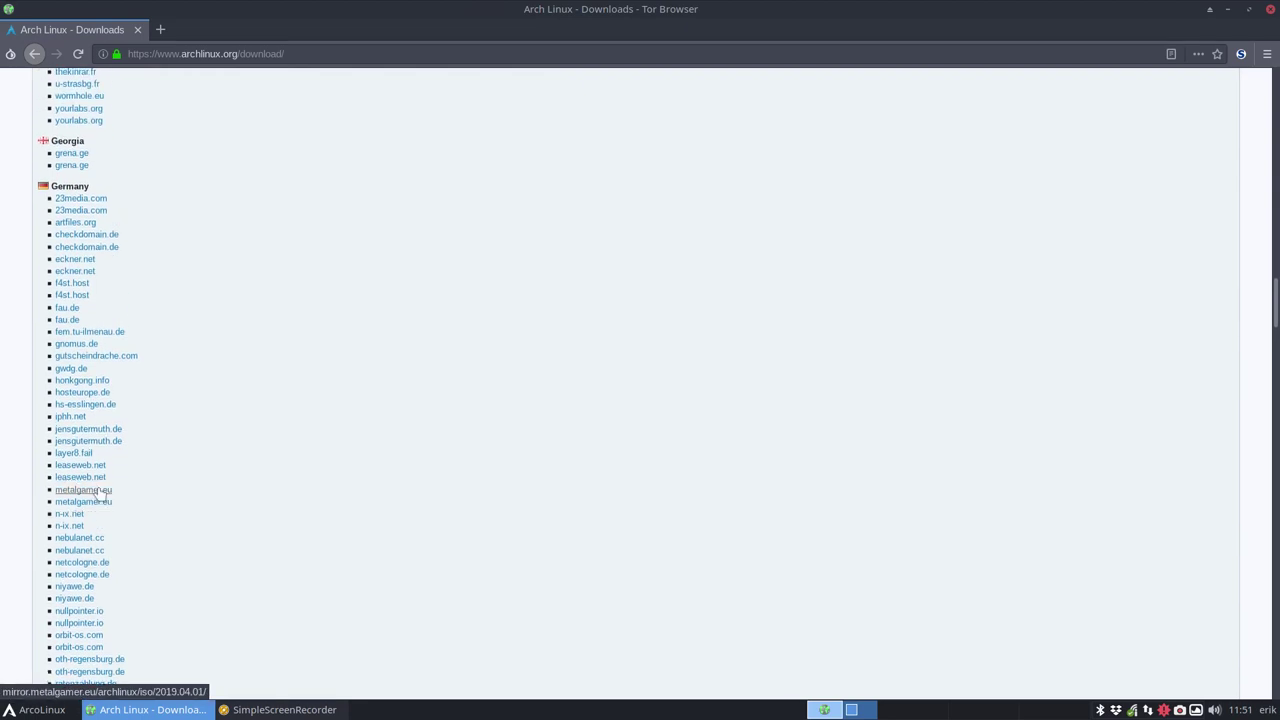
# Save archlinux-2019.04.01-x86_64.iso from the German leaseweb.net mirror into Downloads.
pyautogui.click(80, 465)
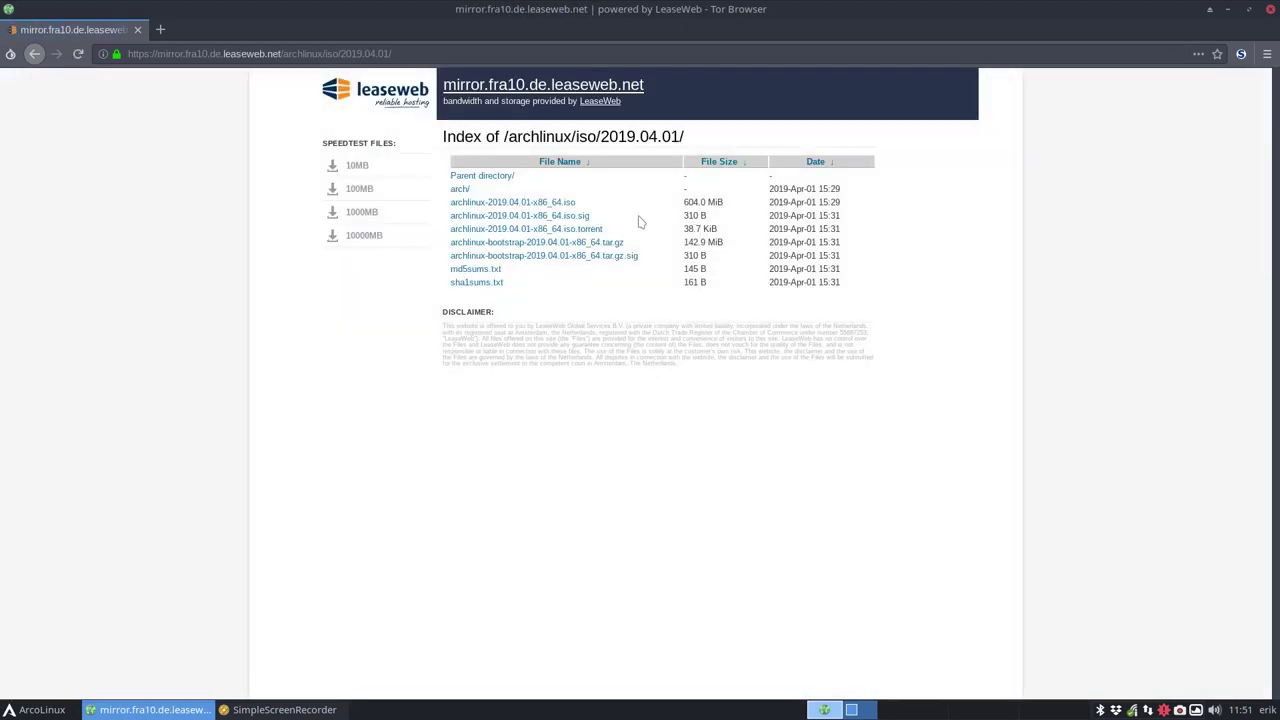
pyautogui.click(556, 203)
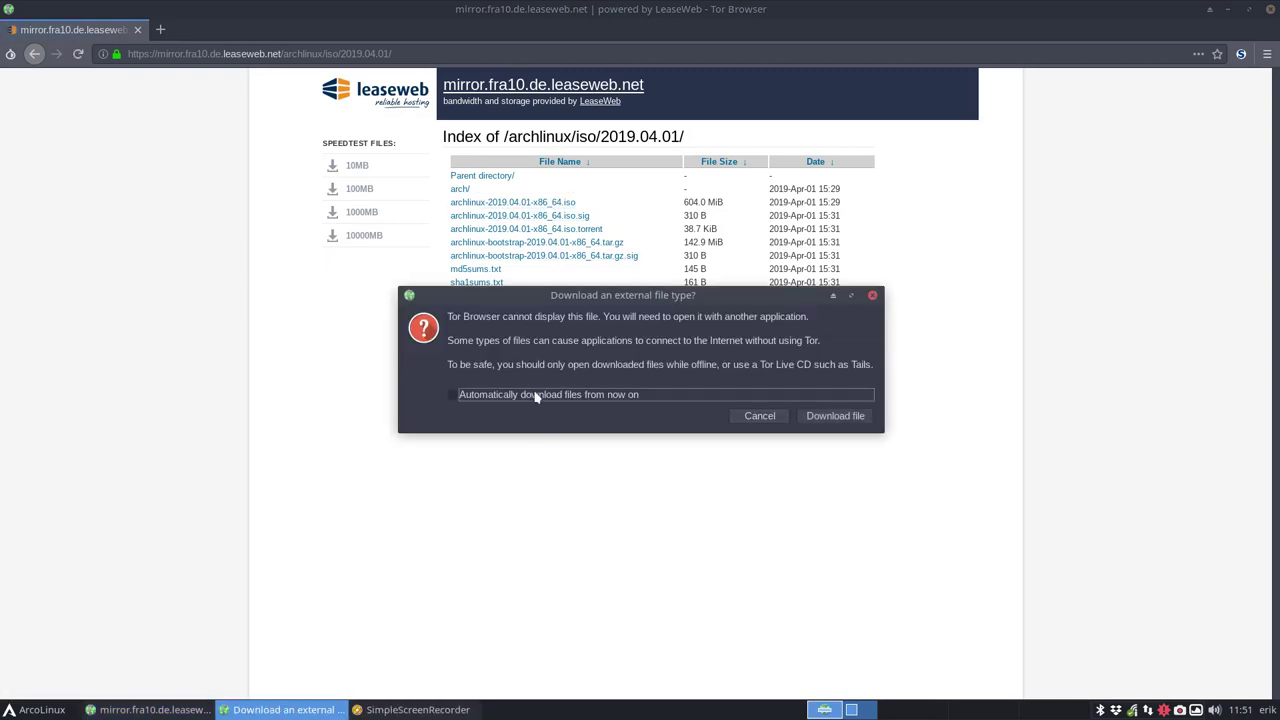
pyautogui.click(536, 397)
pyautogui.click(835, 416)
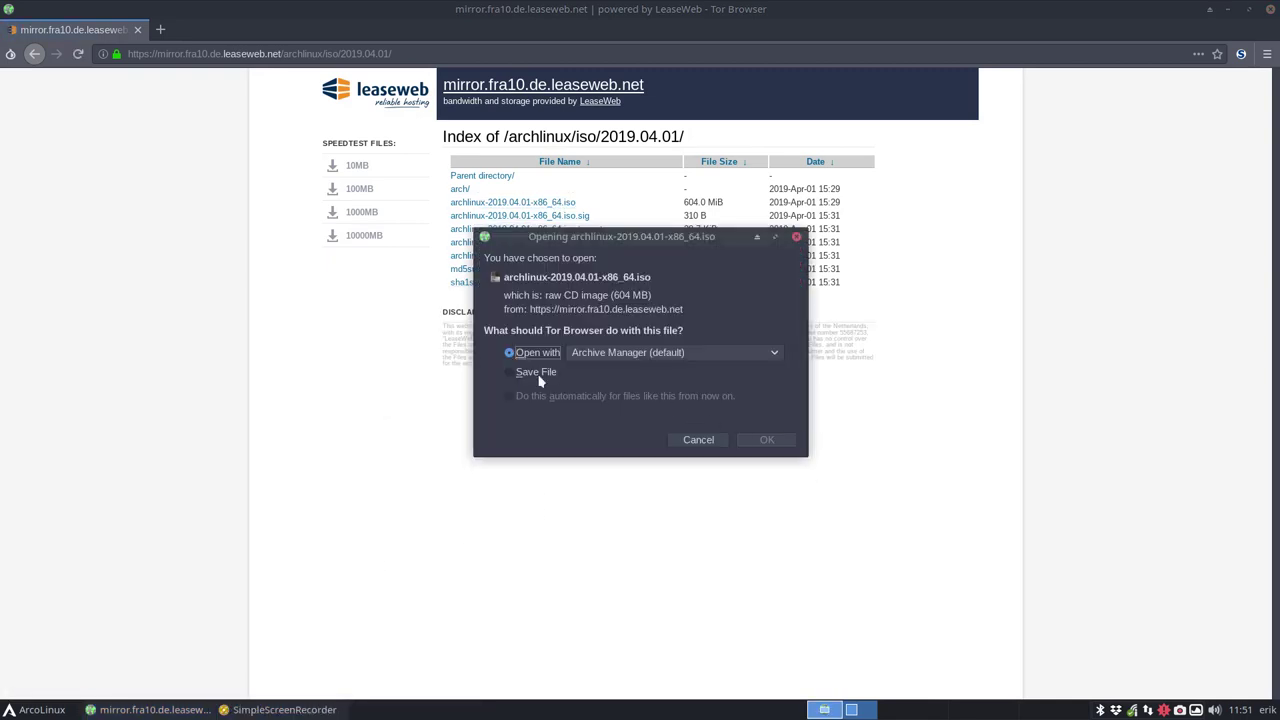
pyautogui.click(537, 373)
pyautogui.click(762, 441)
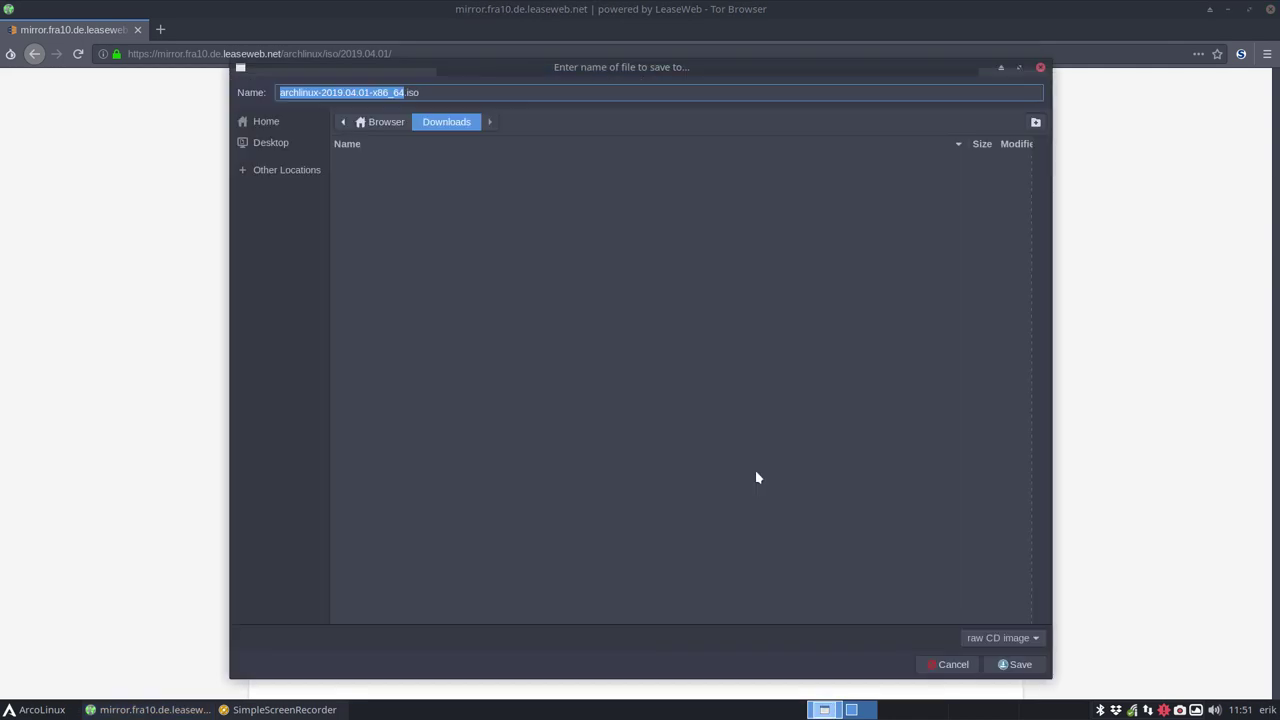
pyautogui.click(1015, 664)
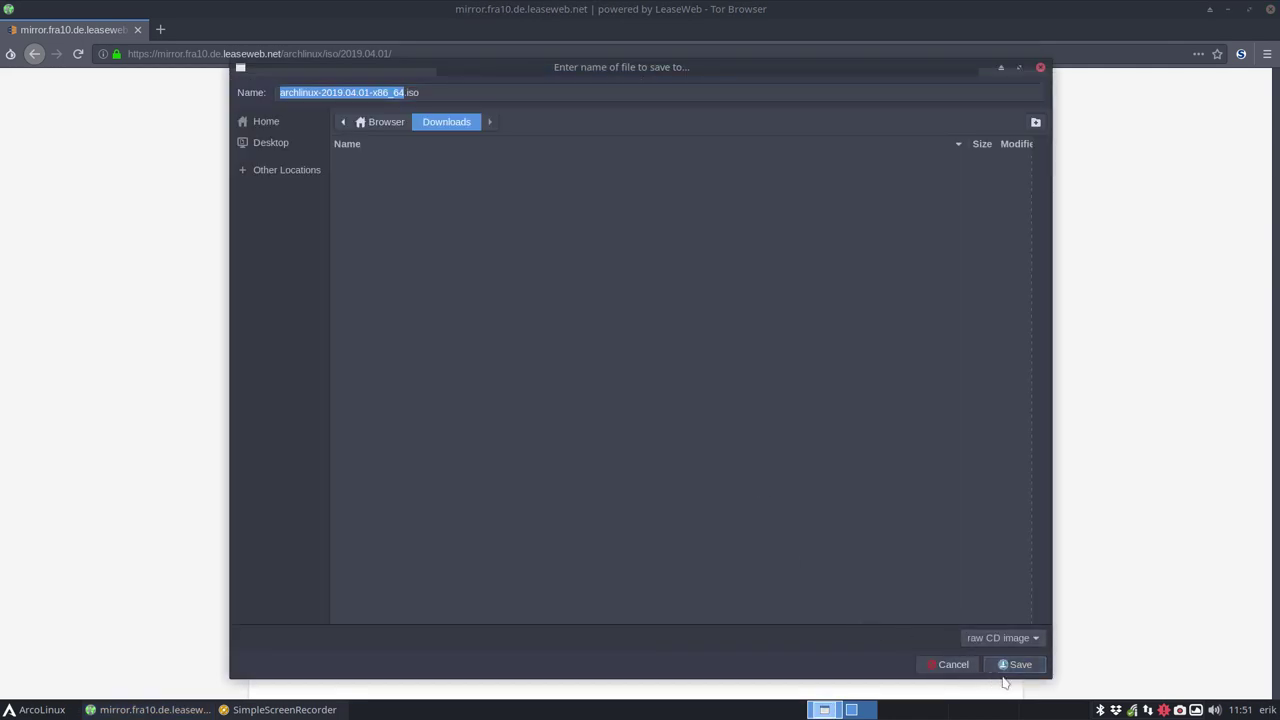
pyautogui.click(994, 666)
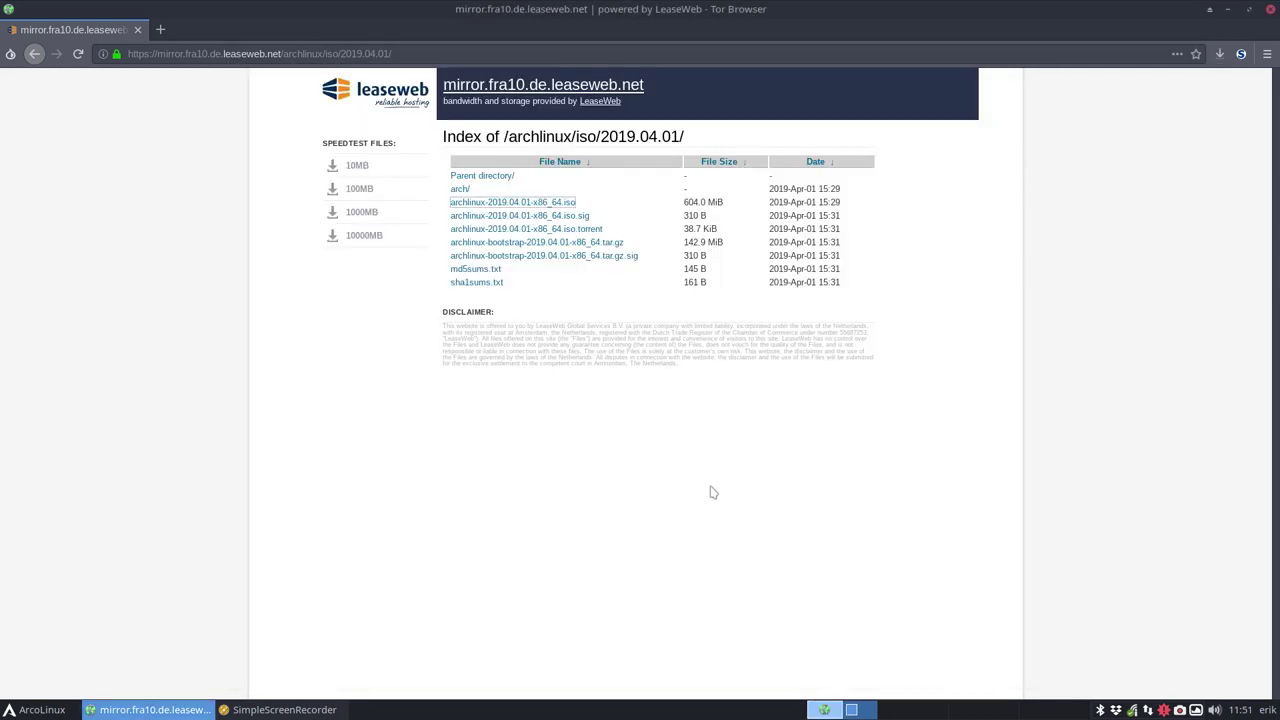
pyautogui.click(1220, 56)
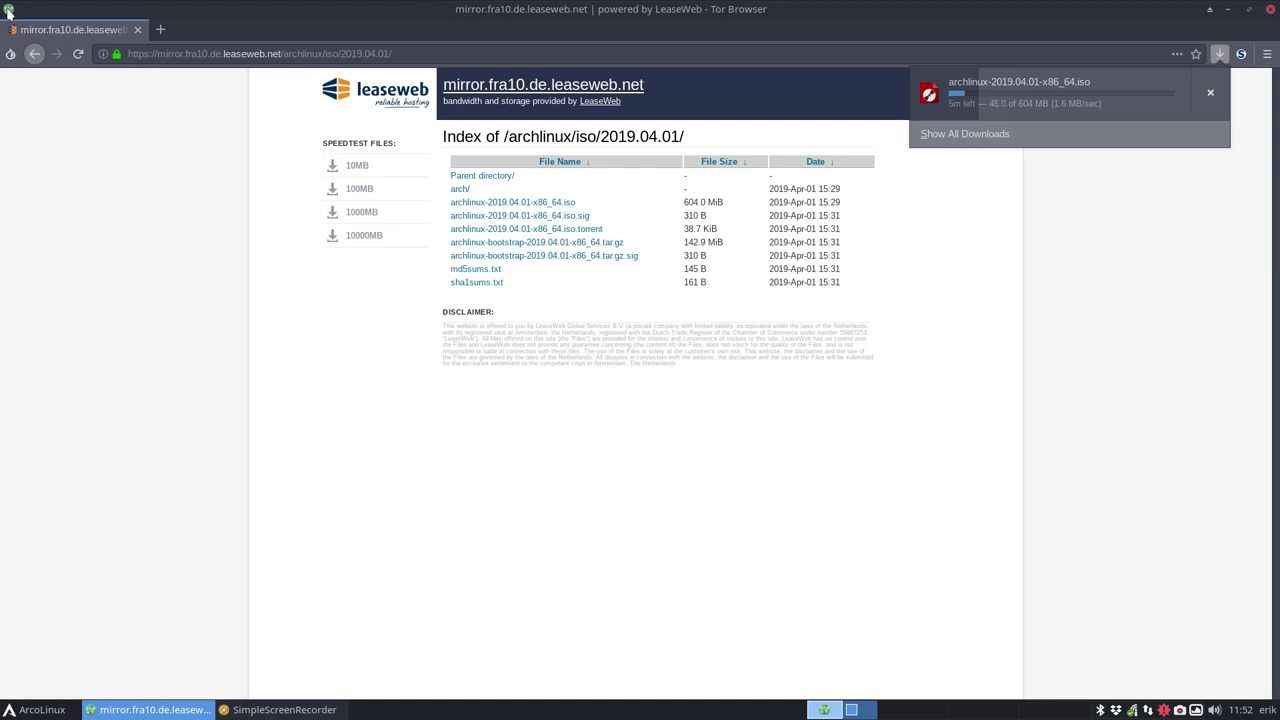
pyautogui.press('Escape')
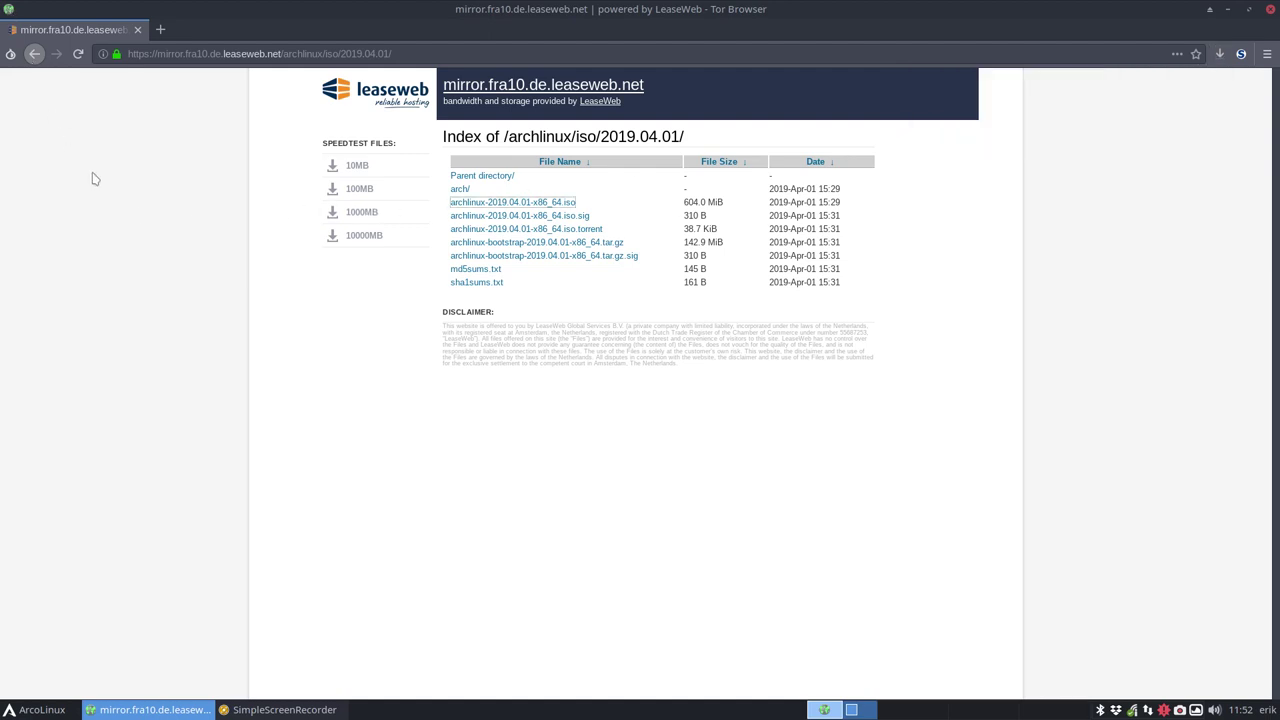
pyautogui.click(290, 195)
pyautogui.press('alt')
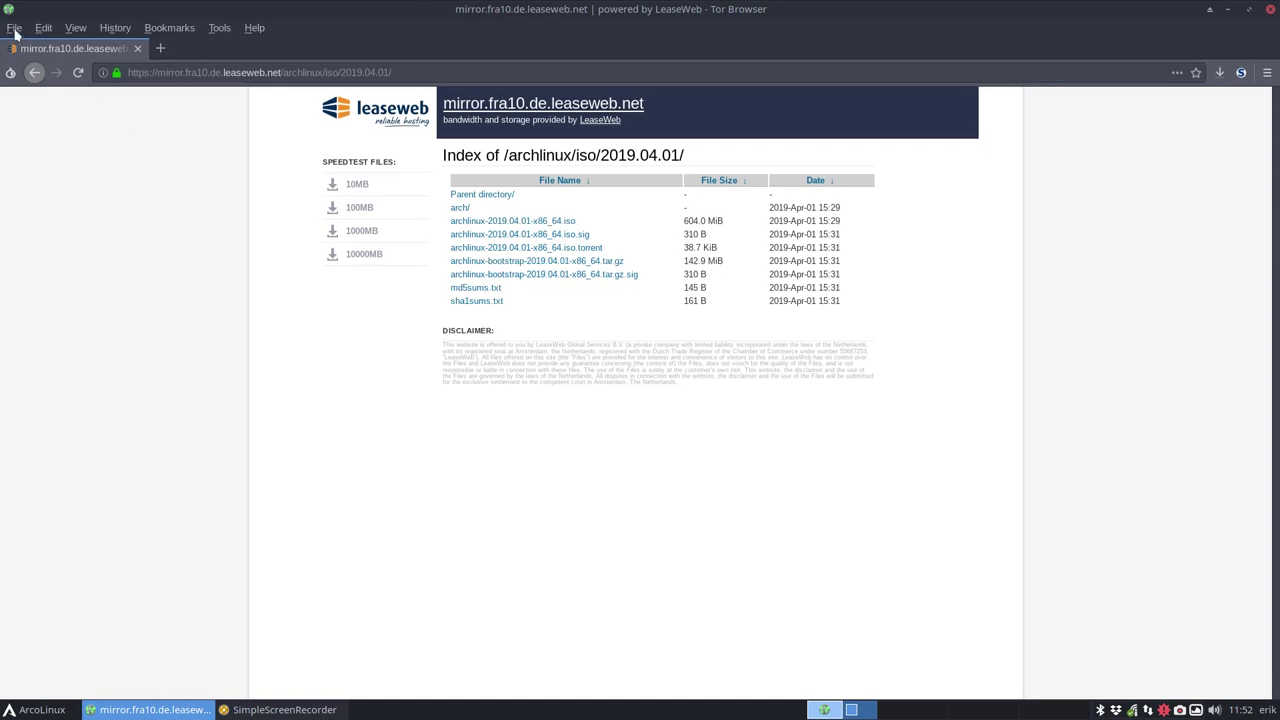
pyautogui.click(15, 30)
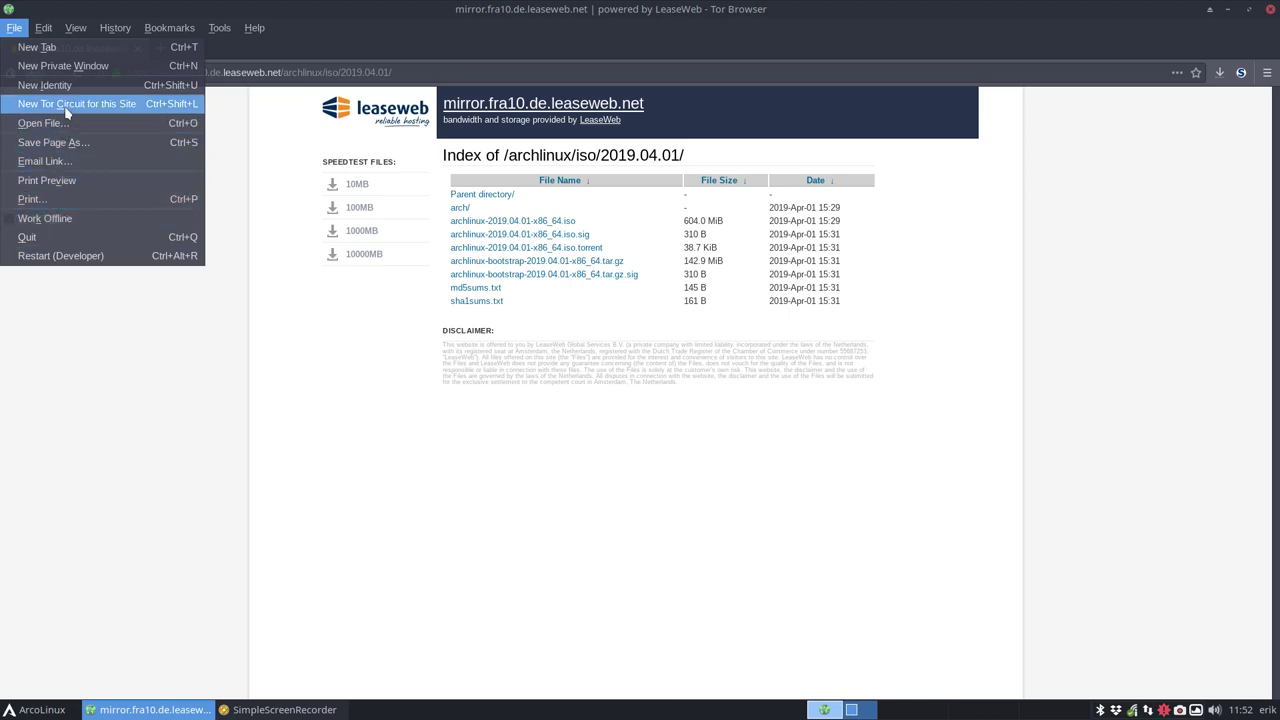
pyautogui.moveTo(47, 33)
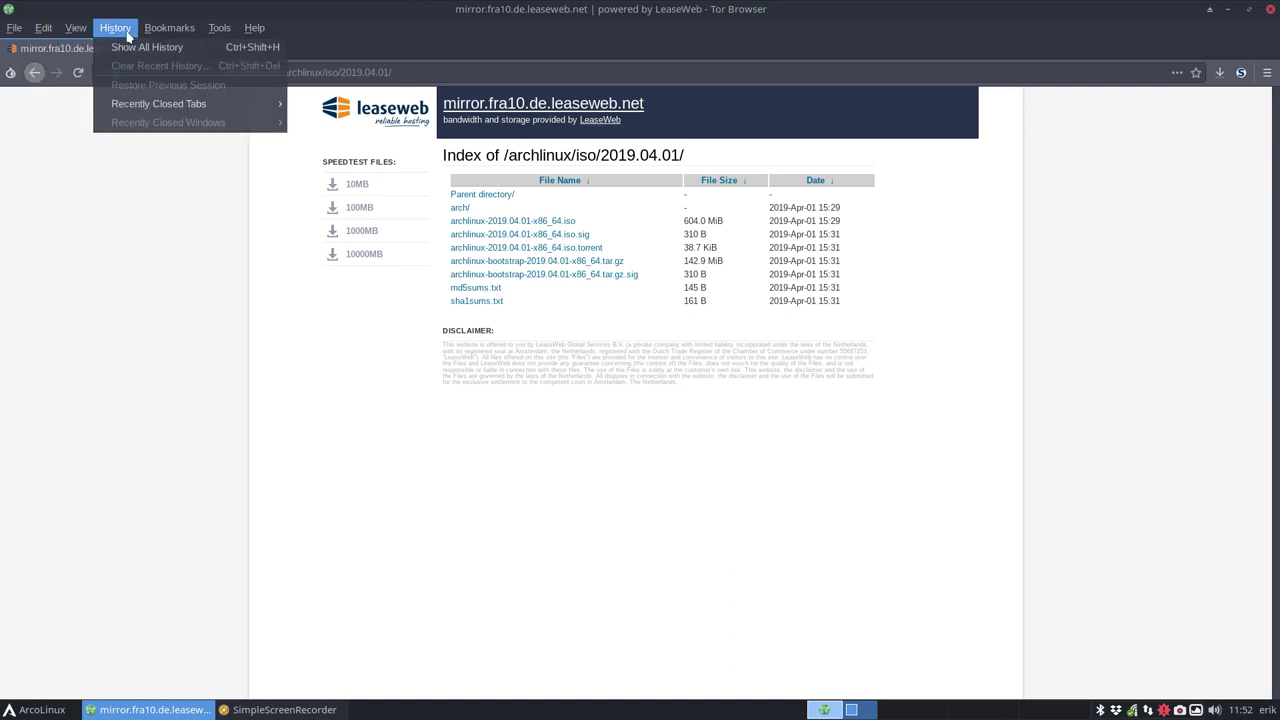
pyautogui.moveTo(170, 33)
pyautogui.moveTo(229, 33)
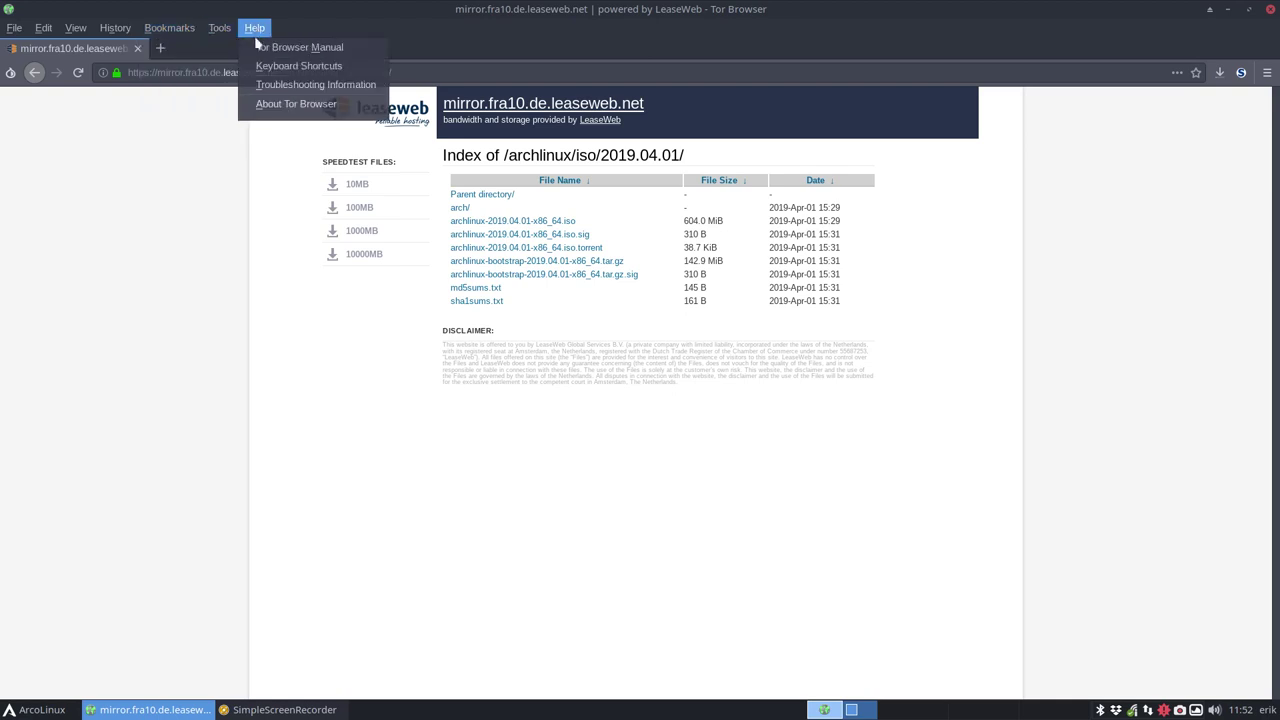
pyautogui.click(288, 274)
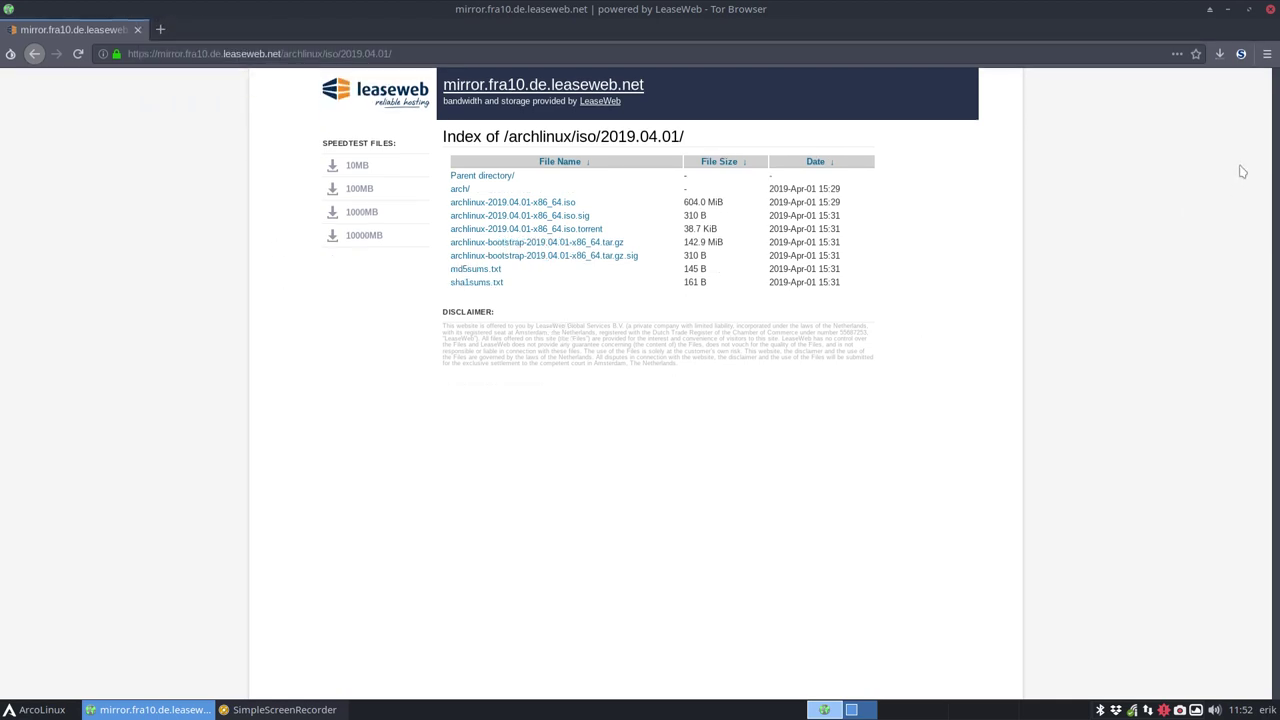
pyautogui.click(1220, 55)
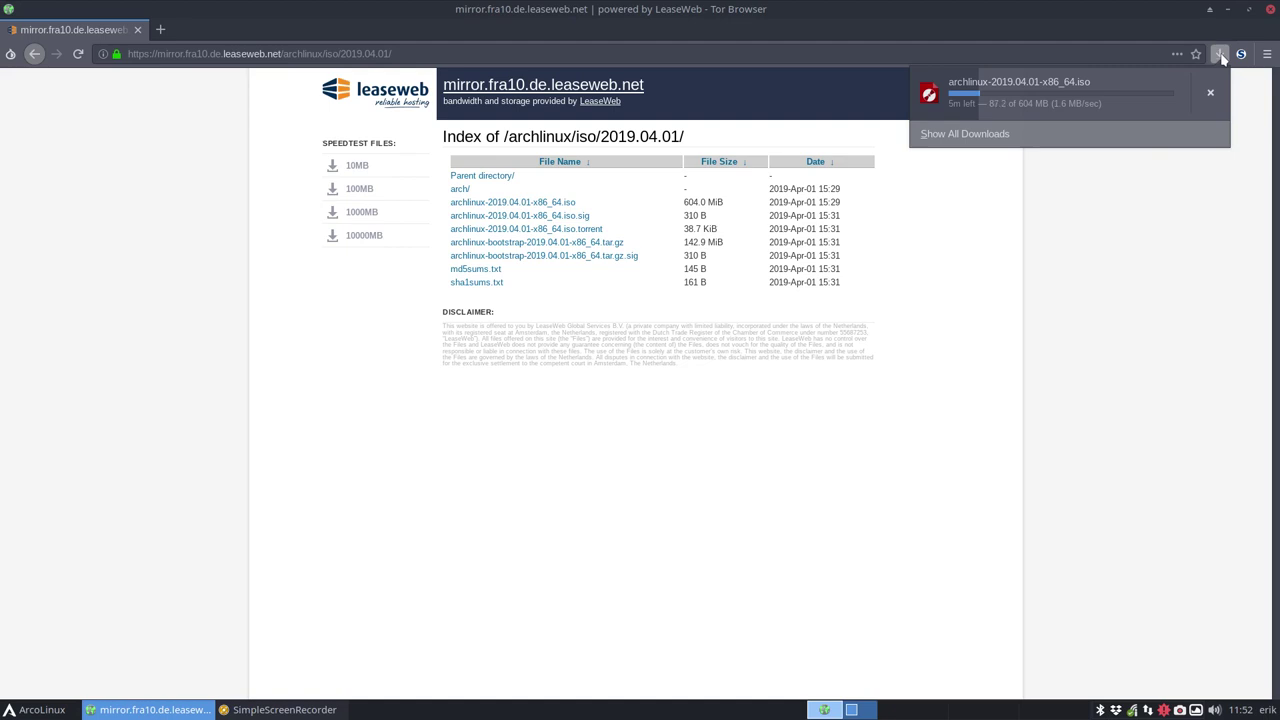
pyautogui.click(1099, 300)
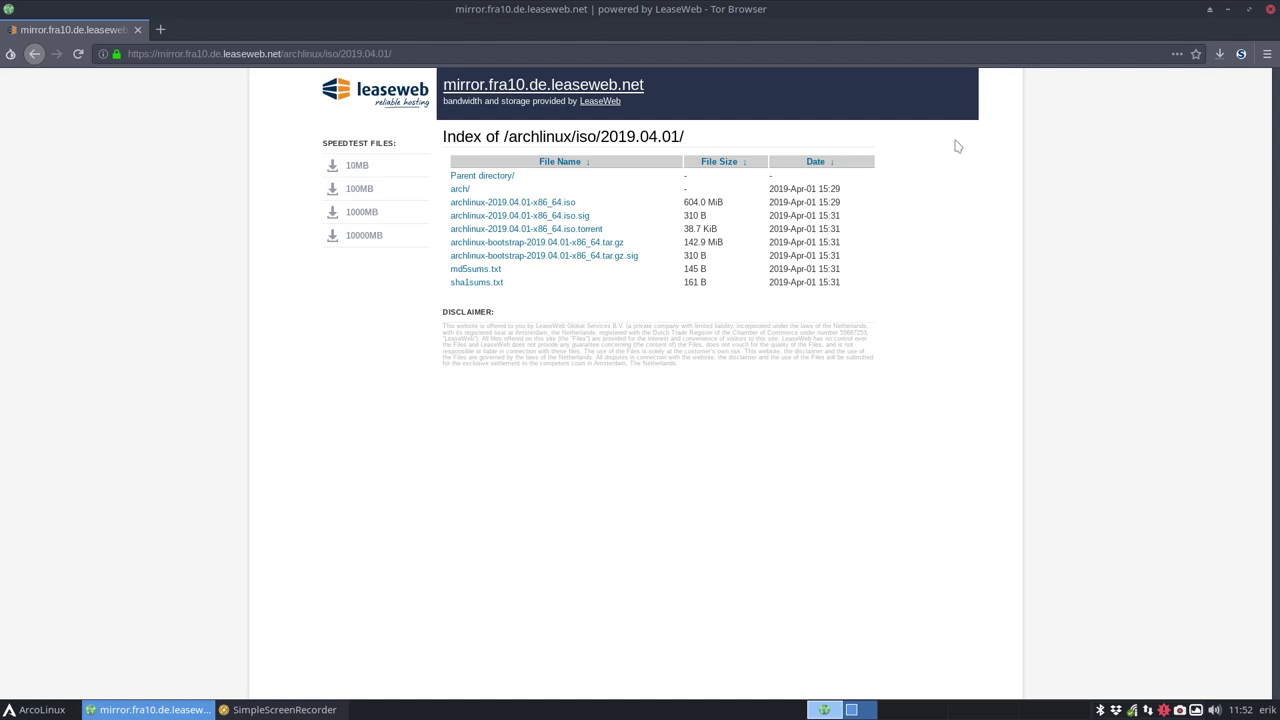
pyautogui.click(1220, 55)
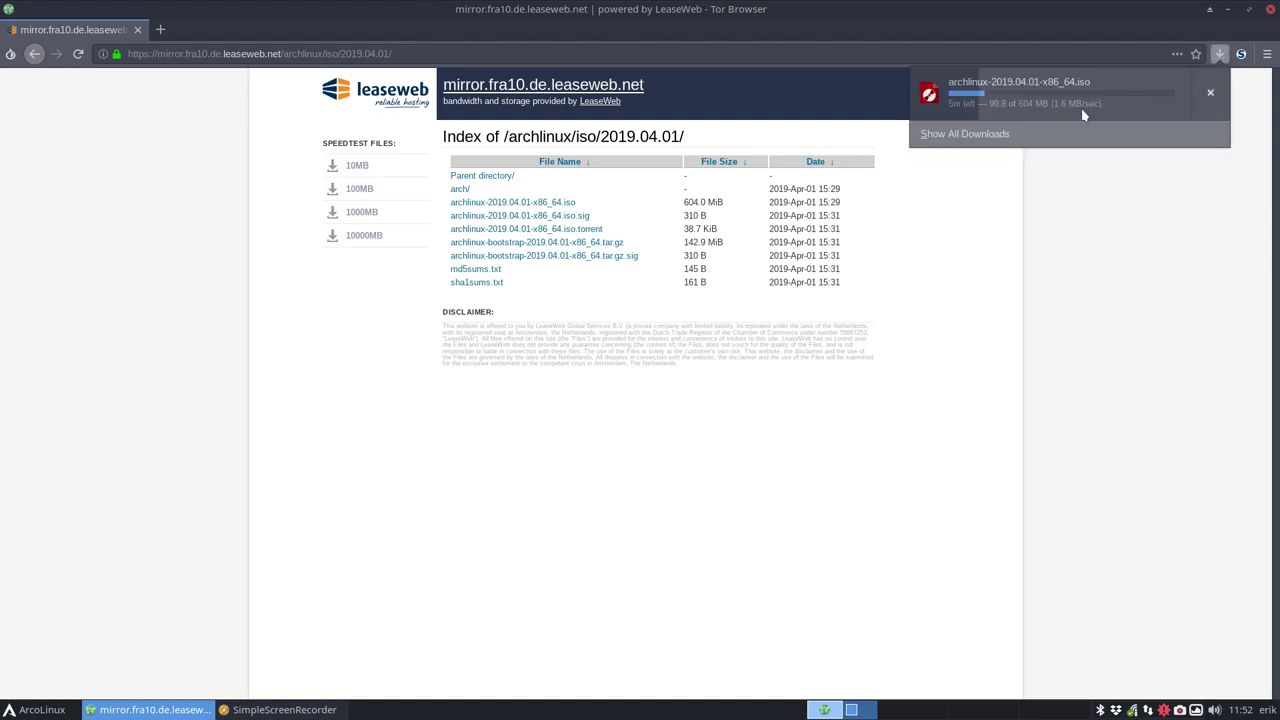
pyautogui.click(1080, 233)
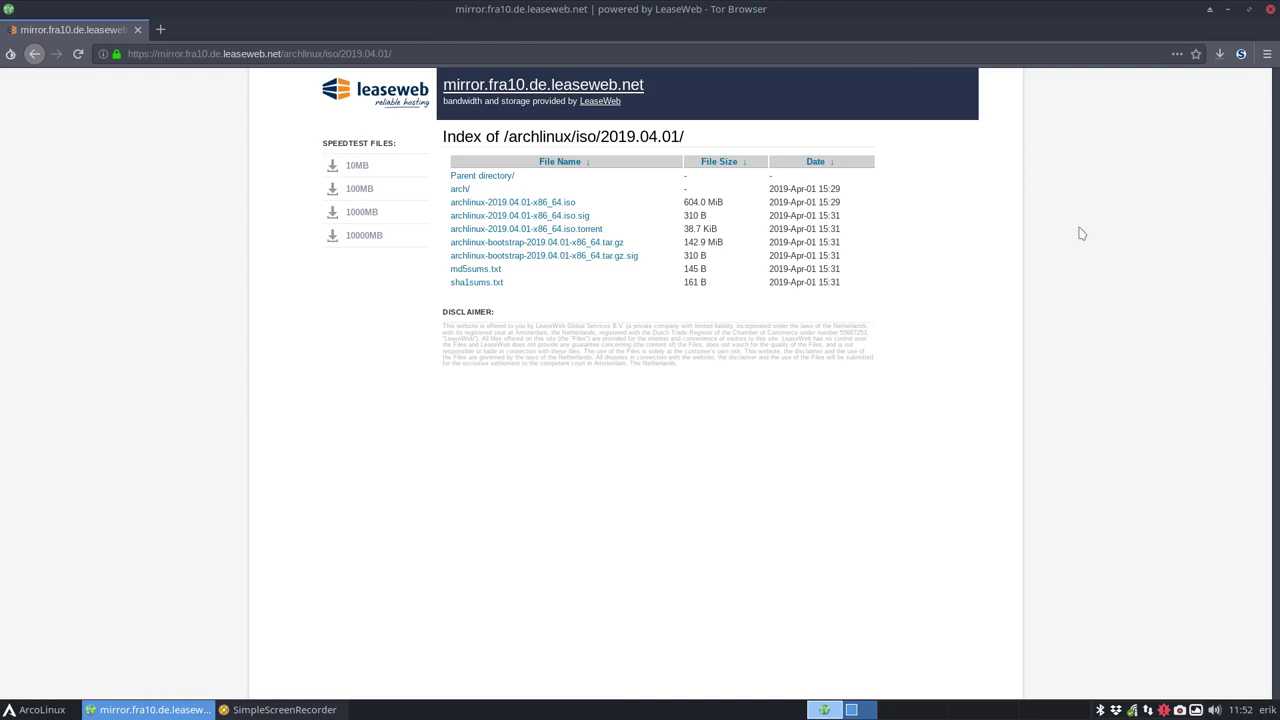